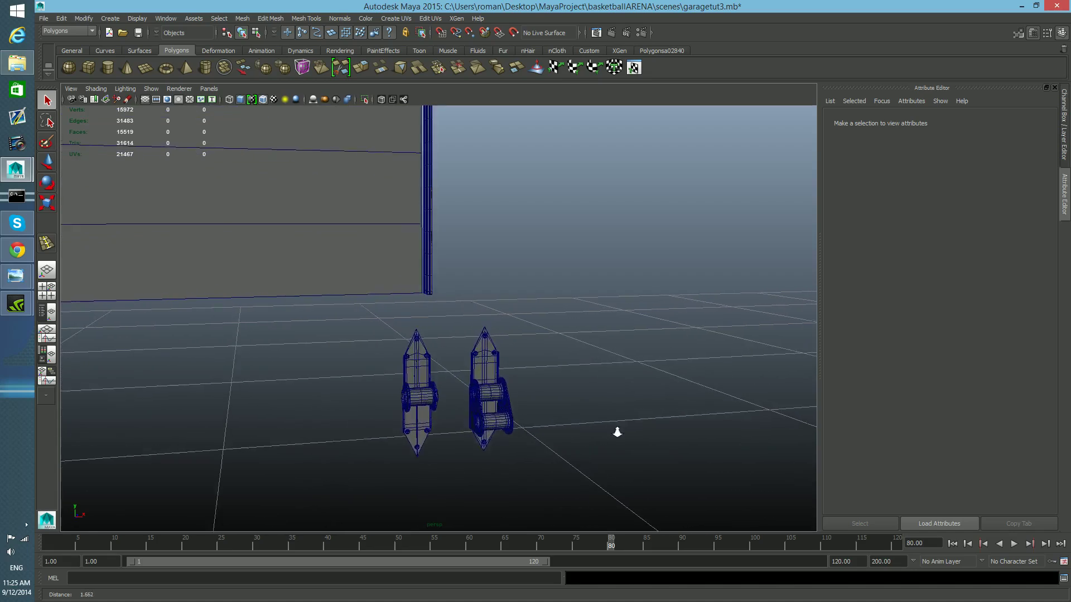
- Examine the two hinge models in the viewport from several angles
scroll(481, 401, "up", 3)
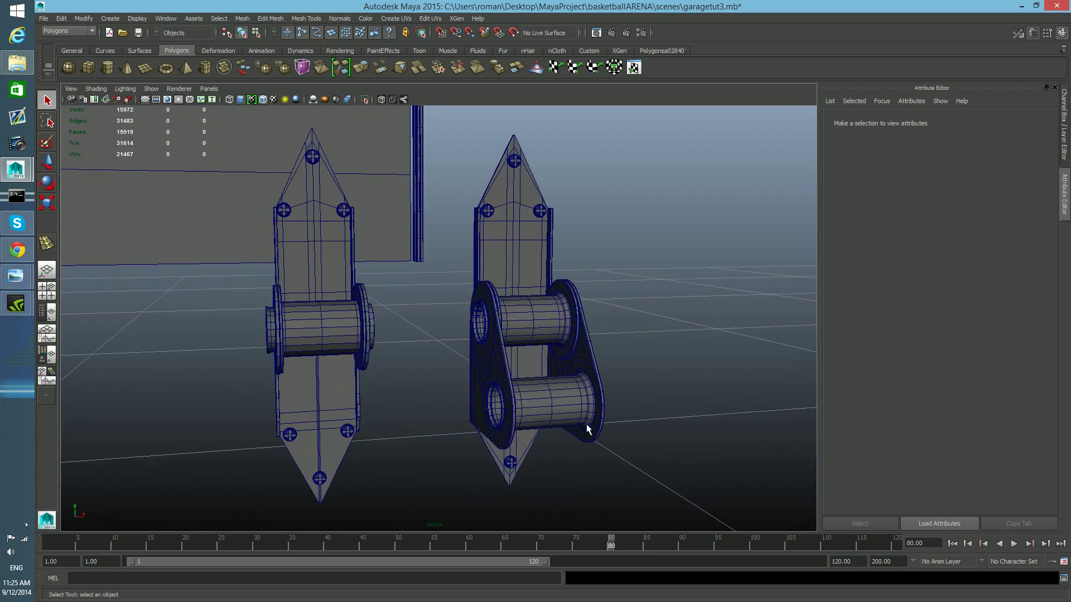
left_click_drag(563, 431, 602, 422, "alt")
scroll(449, 412, "down", 3)
scroll(449, 411, "down", 3)
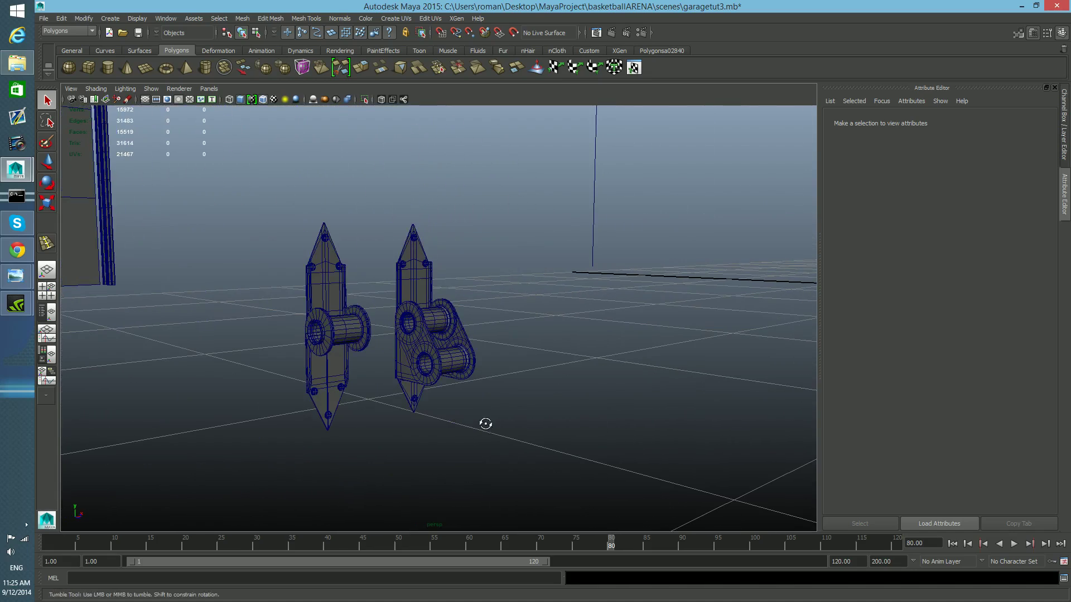
left_click_drag(485, 423, 416, 414, "alt")
mouse_move(479, 360)
left_mouse_down("alt")
mouse_move(467, 340)
mouse_move(474, 355)
mouse_move(483, 341)
left_mouse_up("alt")
right_click_drag(483, 341, 607, 363, "alt")
- Select the ring of faces lining the right hinge's lower hole and duplicate them as a separate piece
scroll(461, 375, "up", 5)
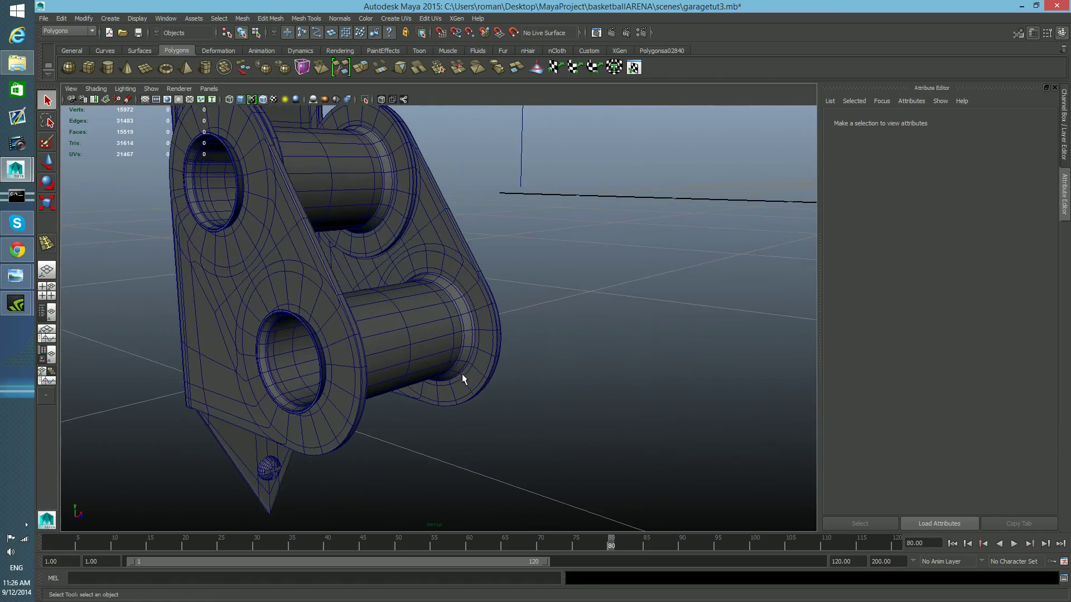
scroll(460, 393, "down", 5)
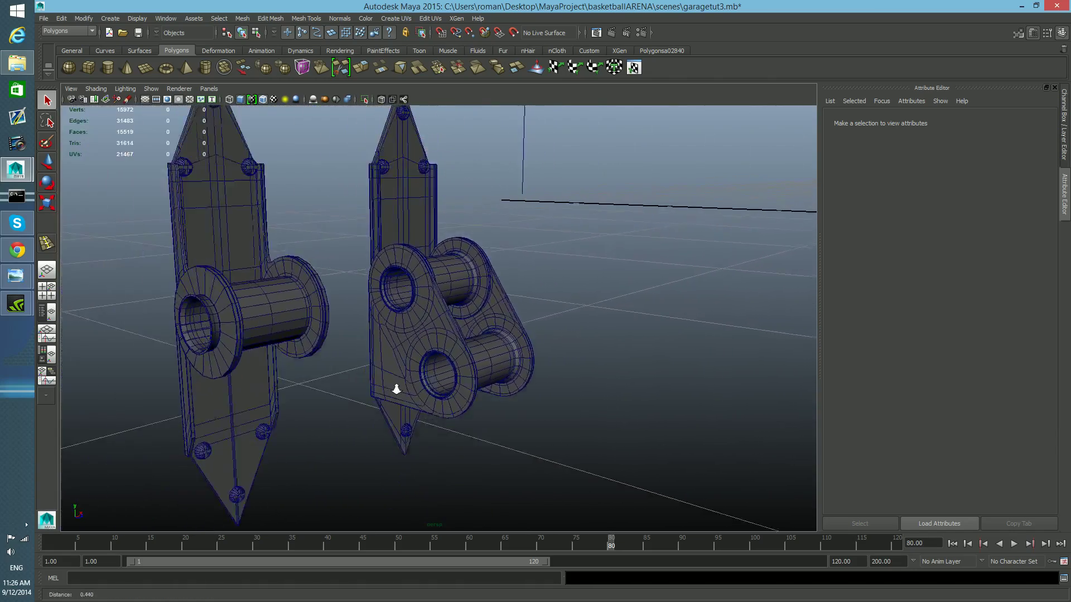
left_click(442, 308)
left_click_drag(442, 308, 405, 378, "alt")
scroll(495, 424, "up", 5)
scroll(490, 426, "down", 1)
middle_click_drag(491, 425, 473, 394, "alt")
key("1")
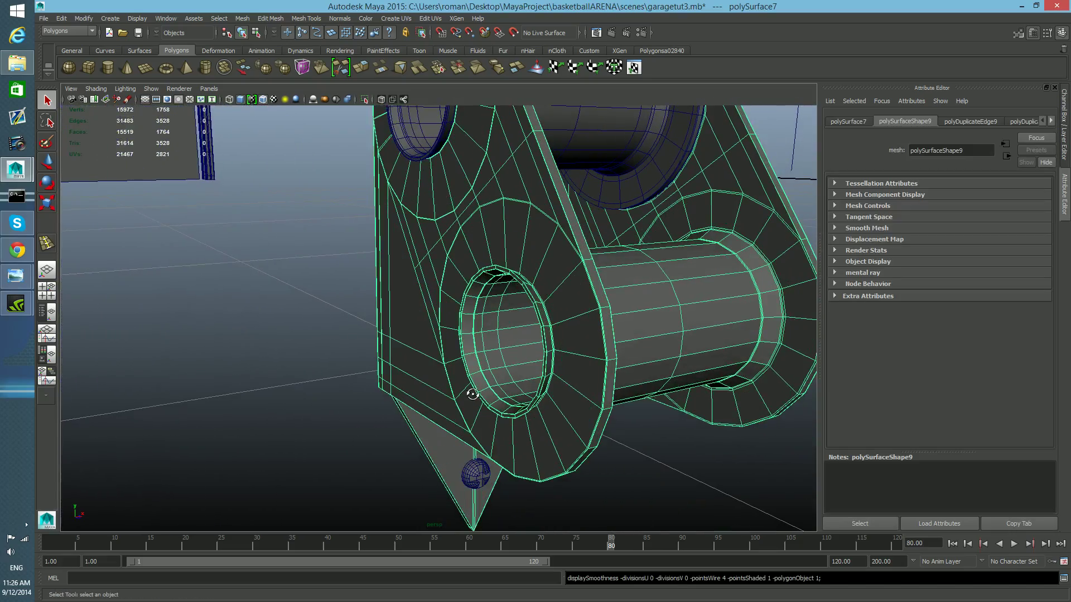
left_click_drag(473, 394, 483, 396, "alt")
right_click_drag(463, 381, 462, 366)
left_click_drag(469, 407, 492, 415, "alt")
middle_click_drag(492, 415, 534, 366, "alt")
left_click(360, 375)
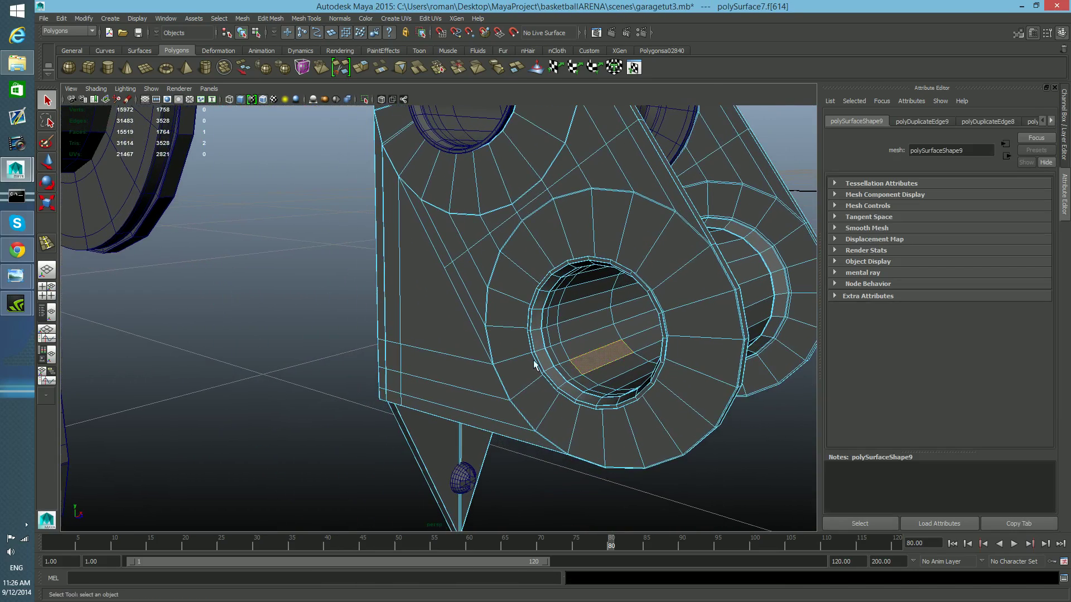
double_click(594, 342)
left_click_drag(598, 379, 580, 366, "alt")
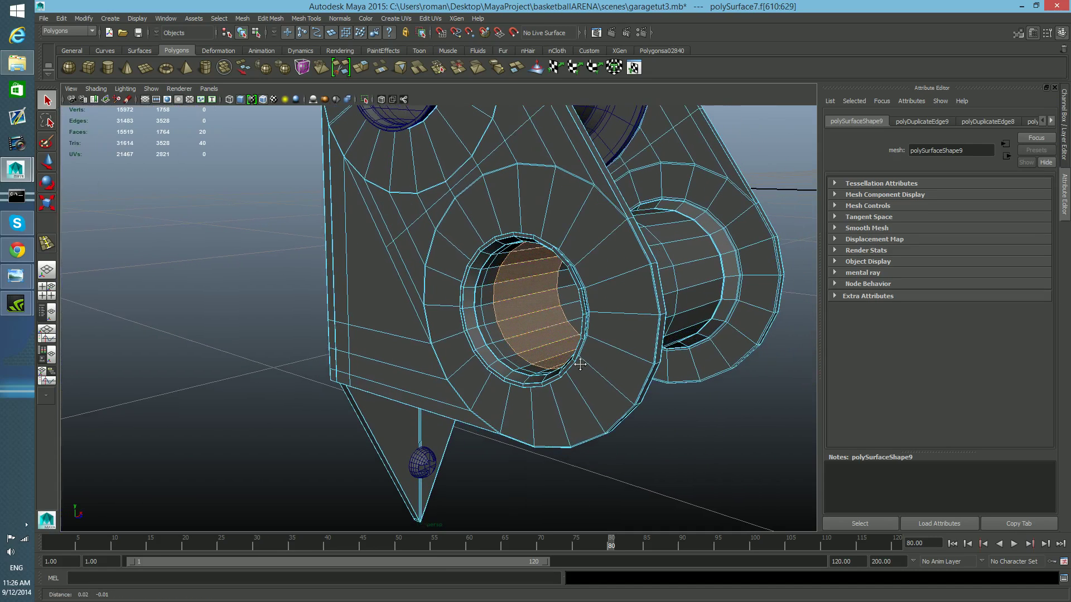
left_click(573, 318, "shift")
double_click(568, 297, "shift")
left_click_drag(556, 357, 535, 341, "alt")
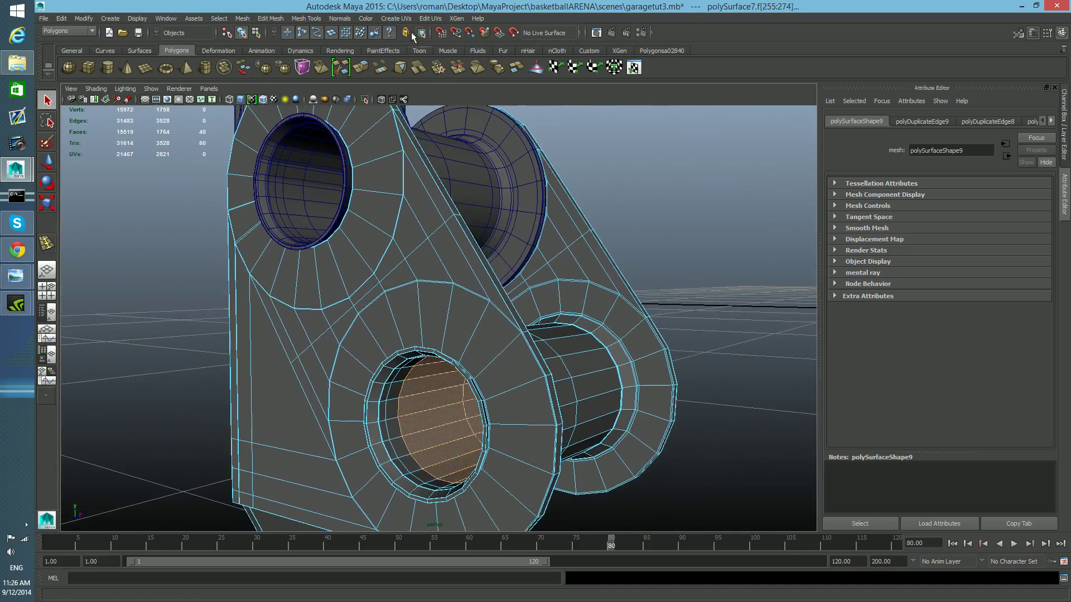
left_click(241, 18)
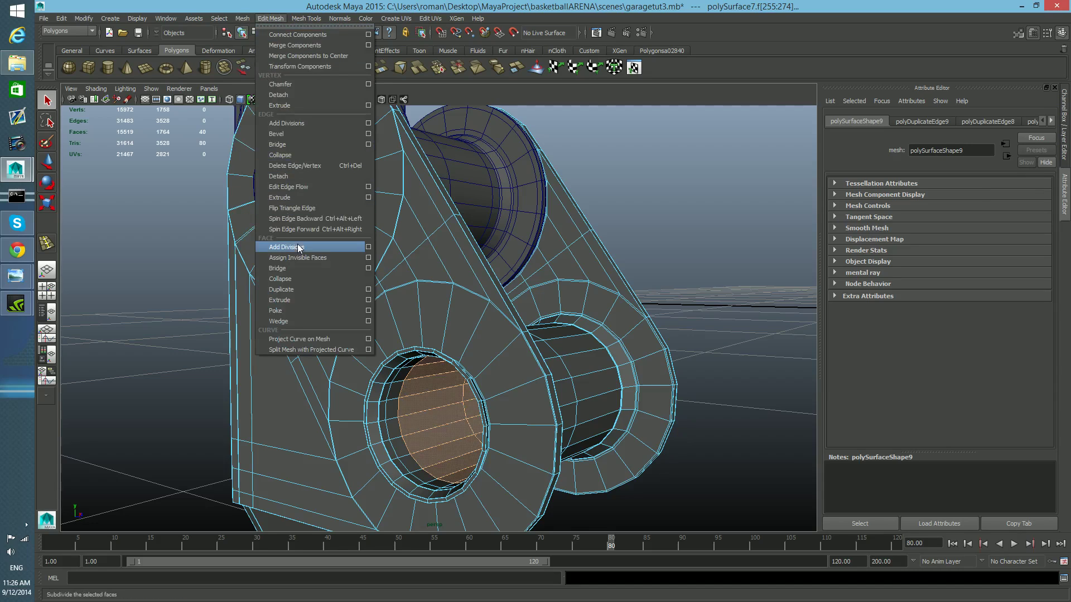
left_click(306, 295)
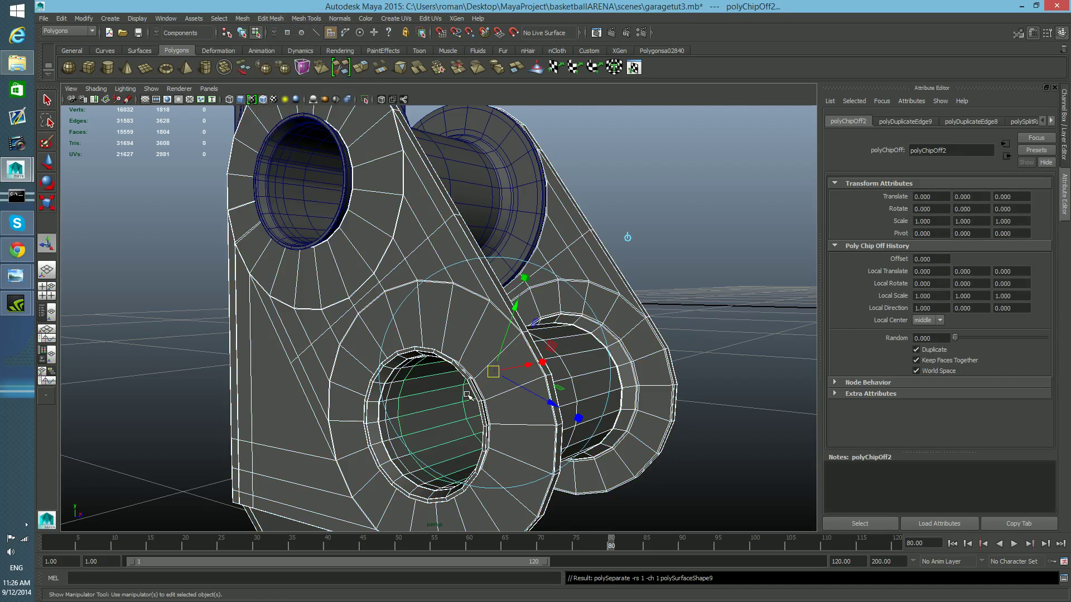
- Center the pivot of the duplicated tube and scale it lengthwise into a pin passing through both plates
key("F8")
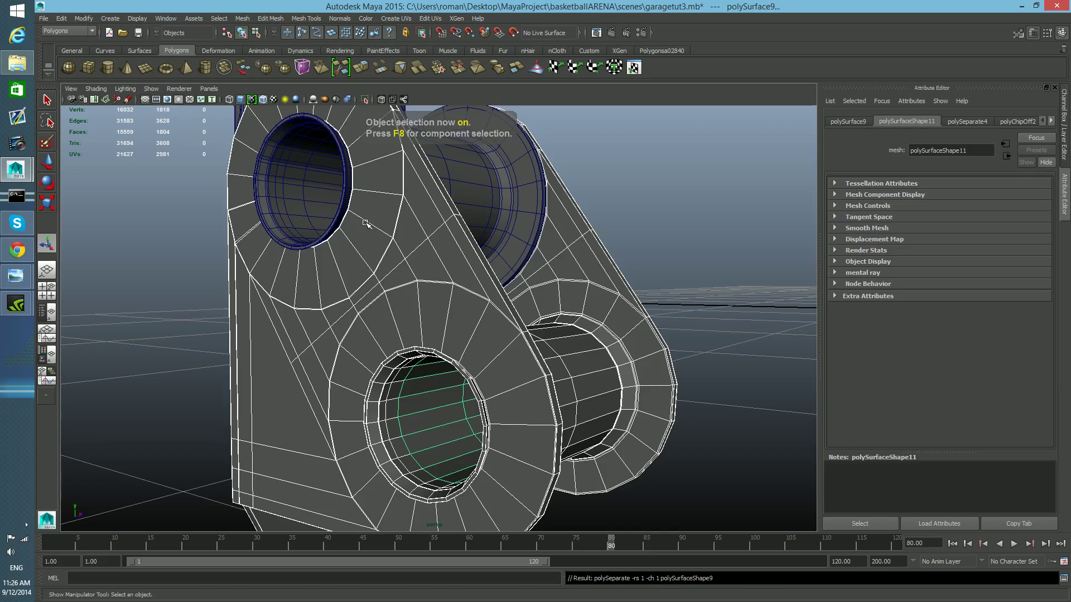
left_click(582, 240, "shift")
left_click_drag(569, 342, 537, 353, "alt")
right_click_drag(538, 353, 519, 351, "alt")
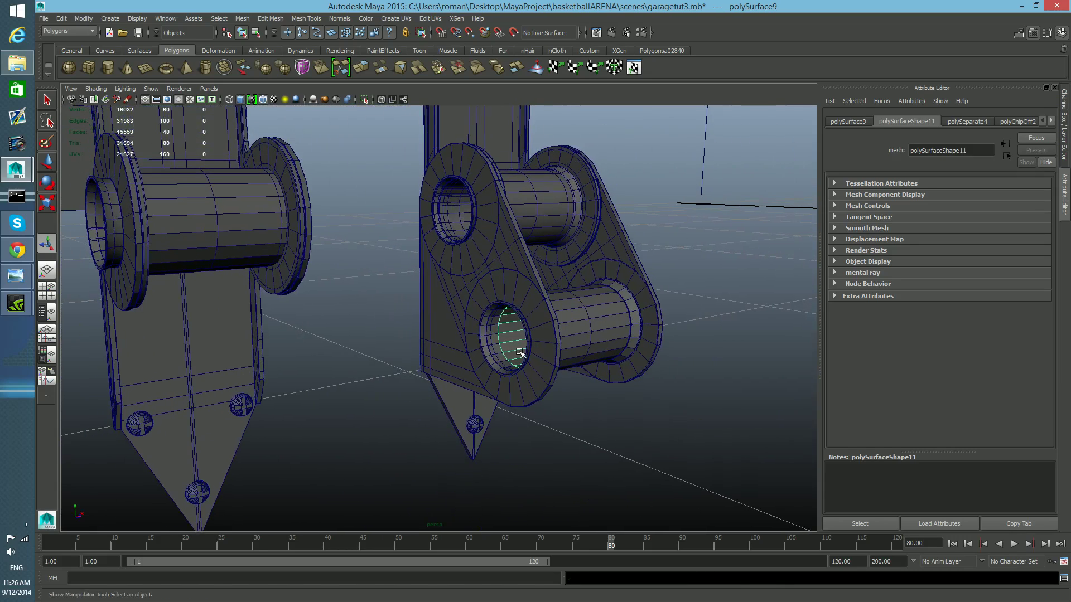
middle_click_drag(520, 351, 484, 364, "alt")
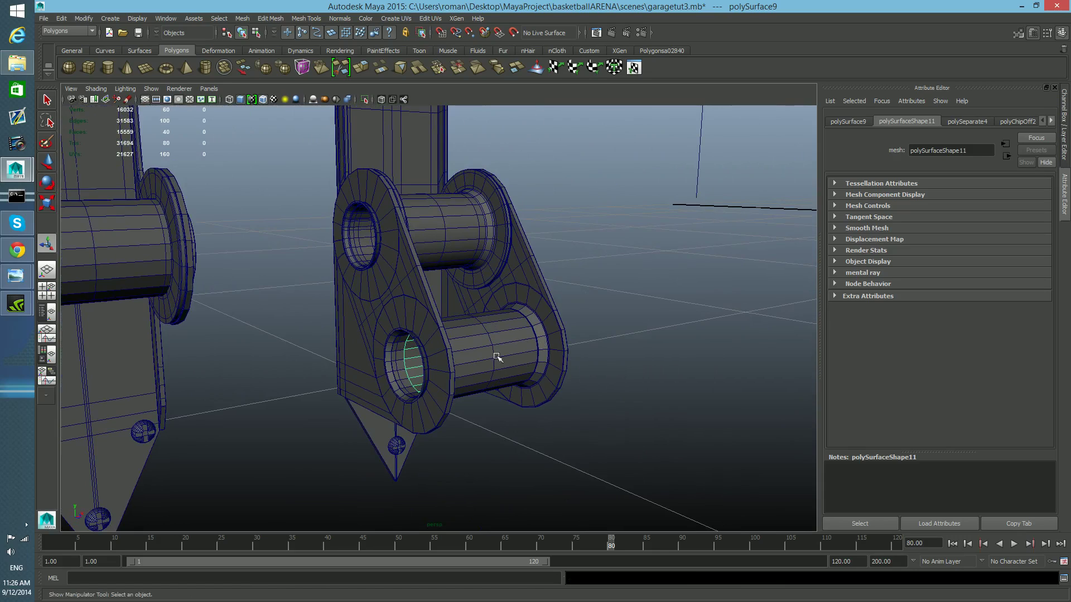
key("w")
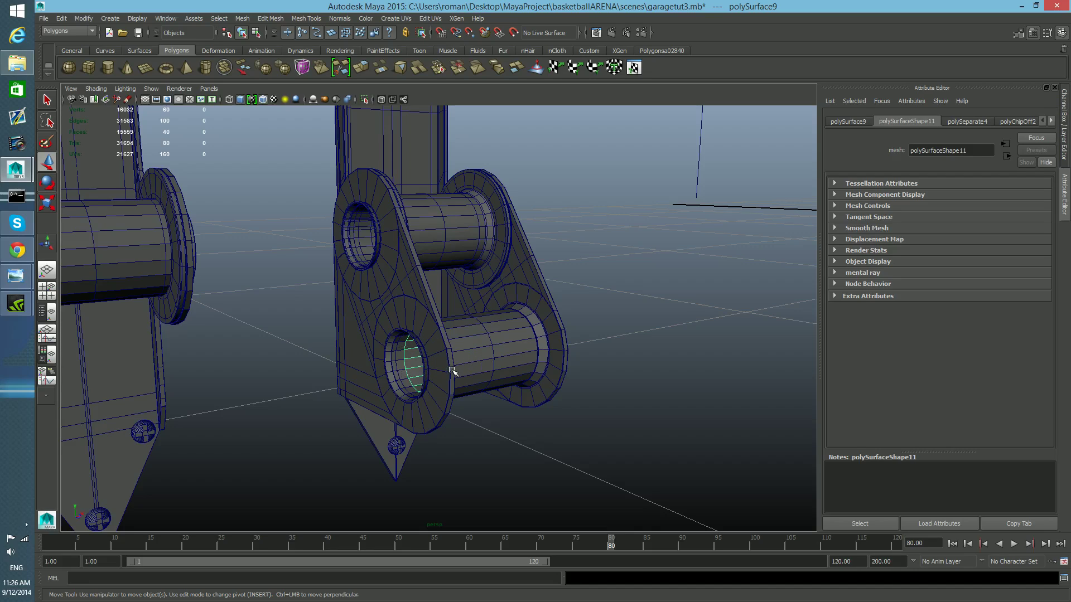
key("e")
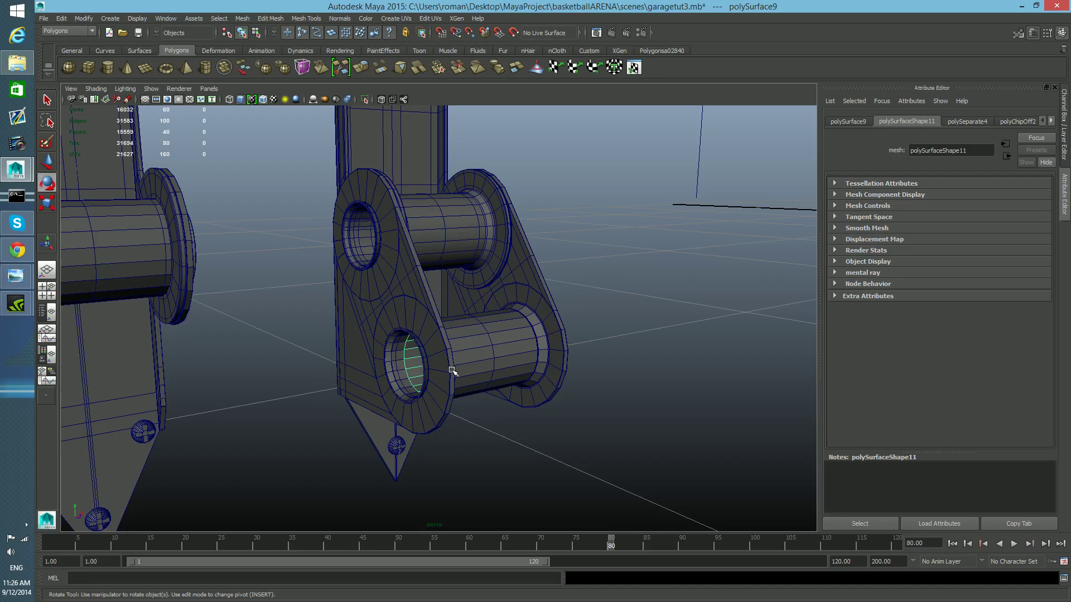
key("r")
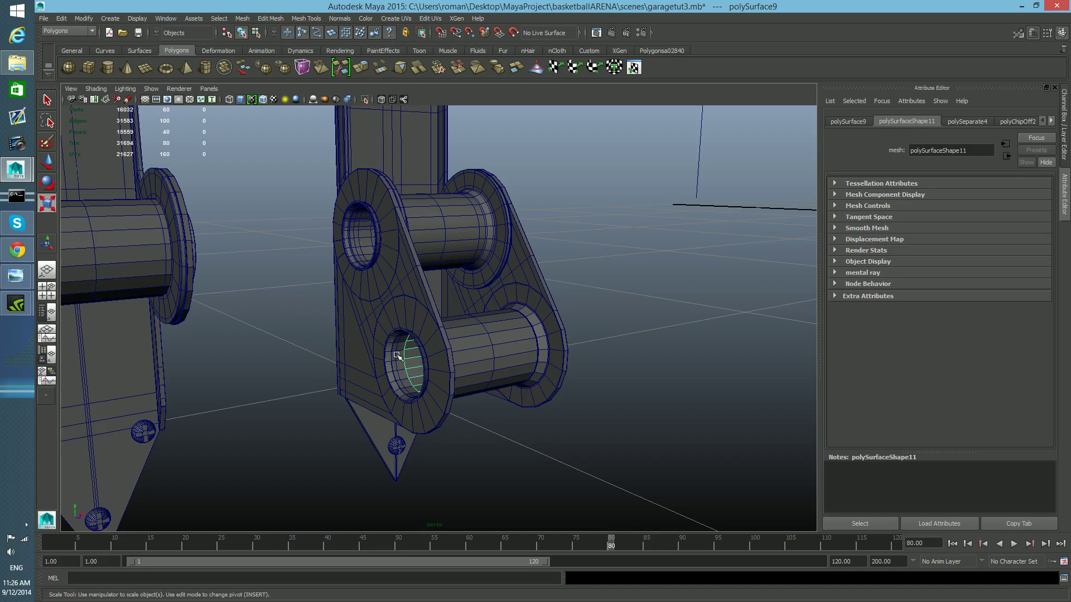
left_click(84, 19)
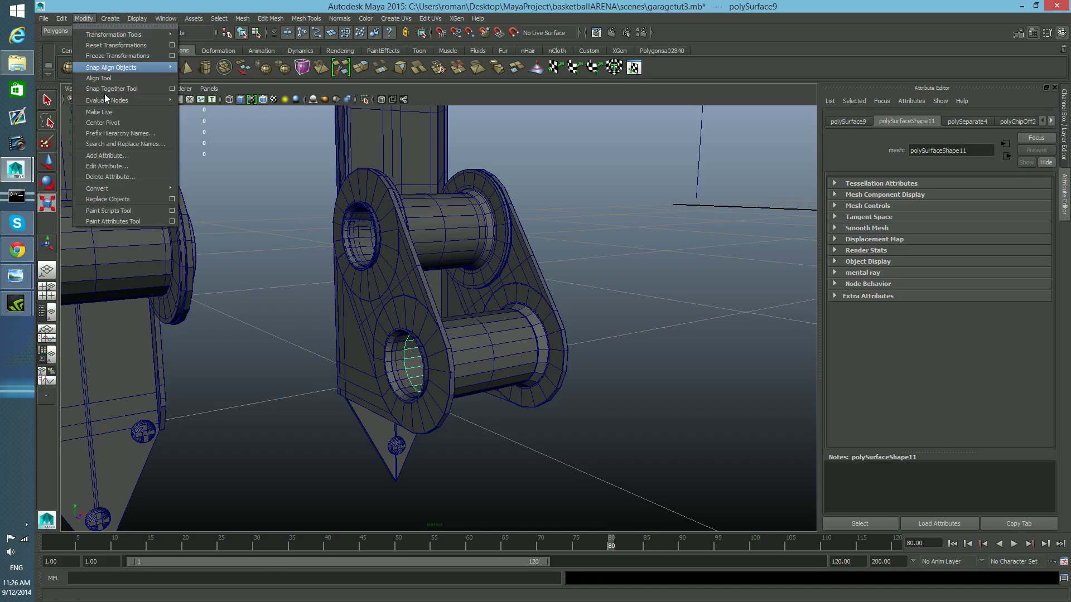
left_click(127, 124)
left_click_drag(544, 341, 659, 330)
middle_click_drag(653, 344, 646, 344, "alt")
- Open the annotated-hinge reference photo from the desktop, then return to the maximized Maya window
left_click_drag(772, 7, 582, 8)
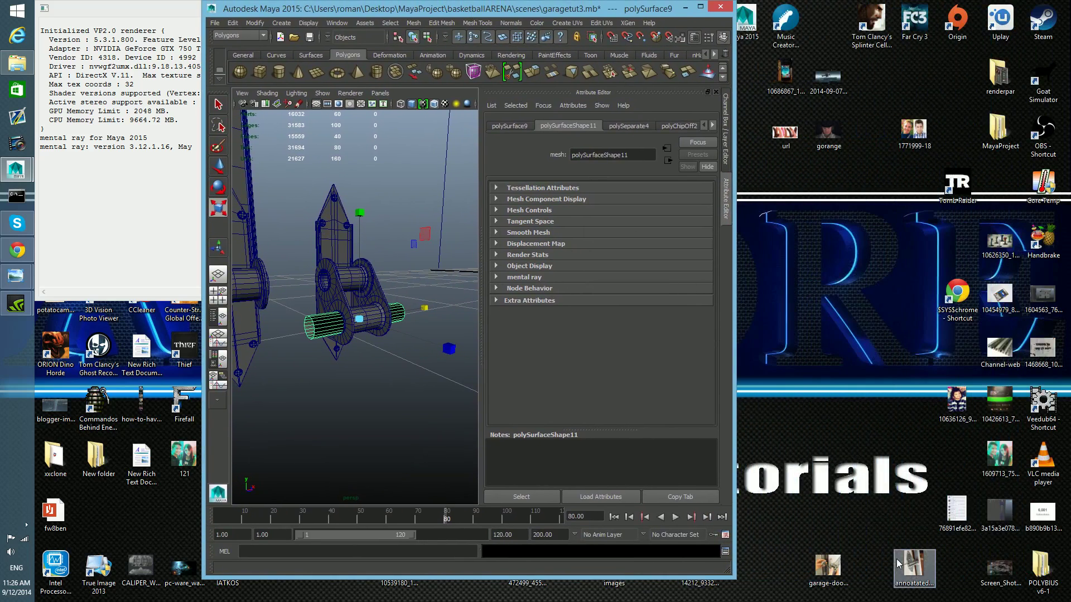
double_click(912, 566)
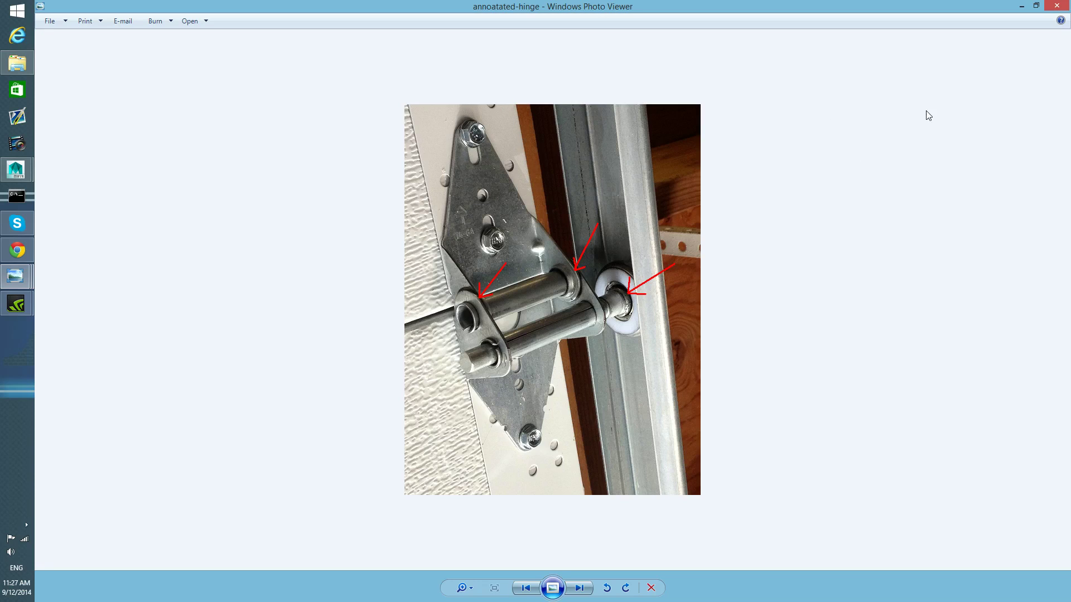
left_click(1021, 7)
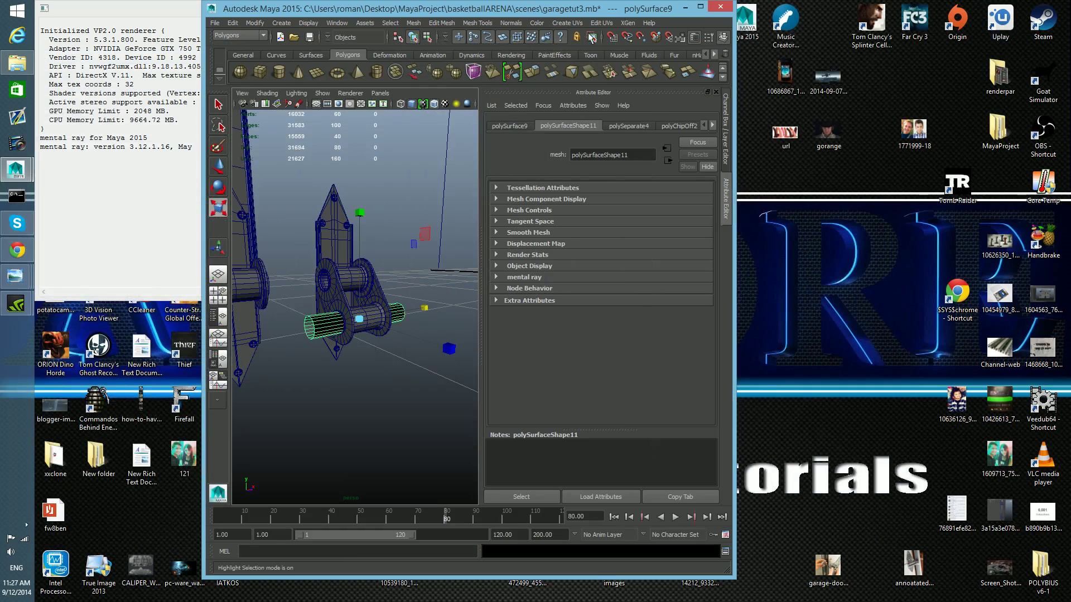
left_click(700, 7)
- Reverse the normals of the pin tube
mouse_move(619, 357)
left_mouse_down("alt")
mouse_move(636, 359)
mouse_move(547, 348)
mouse_move(628, 356)
left_mouse_up("alt")
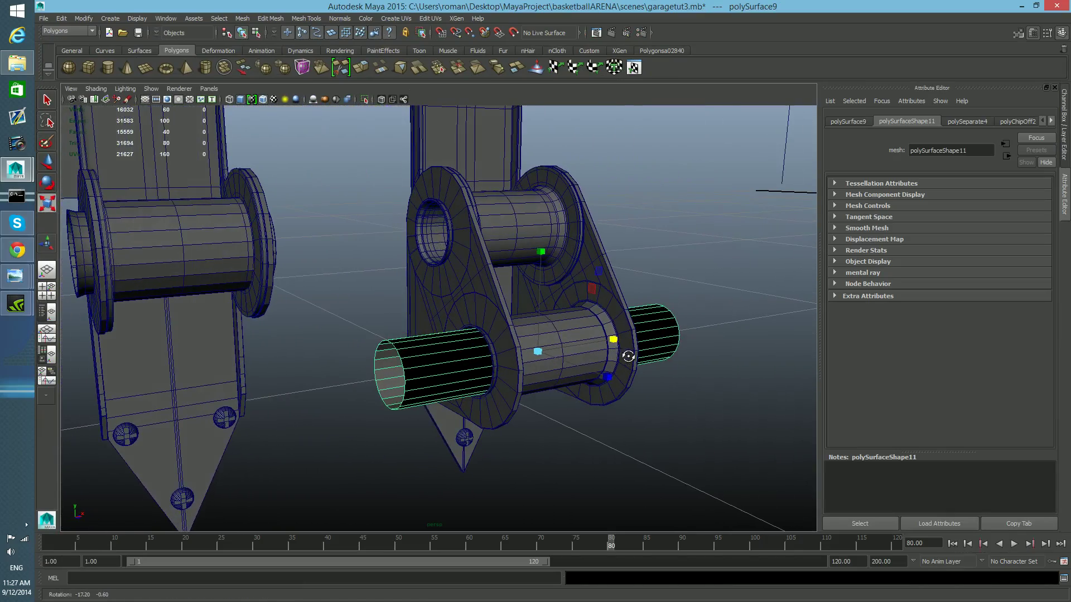
mouse_move(437, 380)
left_mouse_down("alt")
mouse_move(412, 386)
mouse_move(433, 386)
left_mouse_up("alt")
middle_click_drag(446, 404, 431, 391, "alt")
left_click_drag(431, 391, 411, 361, "alt")
middle_click_drag(411, 362, 431, 389, "alt")
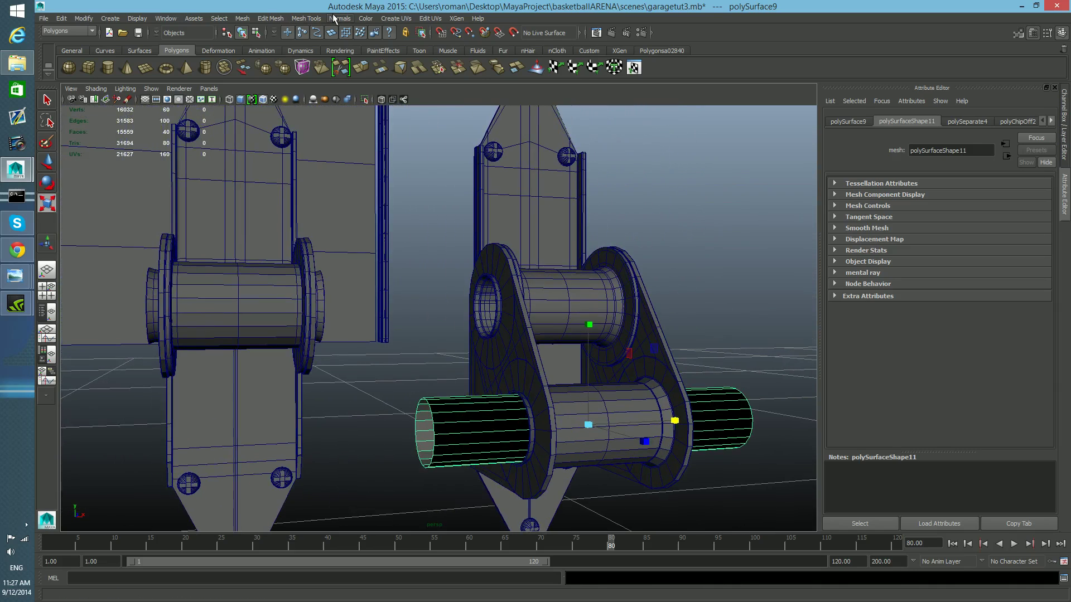
left_click(333, 18)
left_click(375, 106)
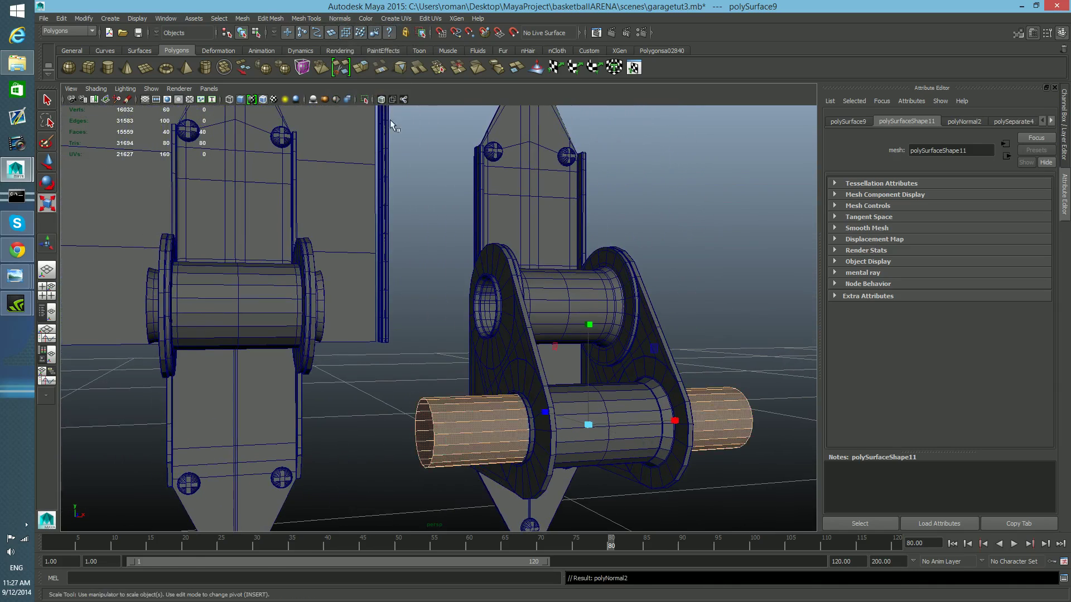
- Select the border edge at the pin's open end and fill the hole to cap it
middle_click_drag(541, 432, 528, 368, "alt")
left_click_drag(528, 368, 506, 360, "alt")
right_click_drag(385, 328, 384, 306)
double_click(382, 308)
left_click_drag(405, 391, 409, 395, "alt")
left_click(266, 18)
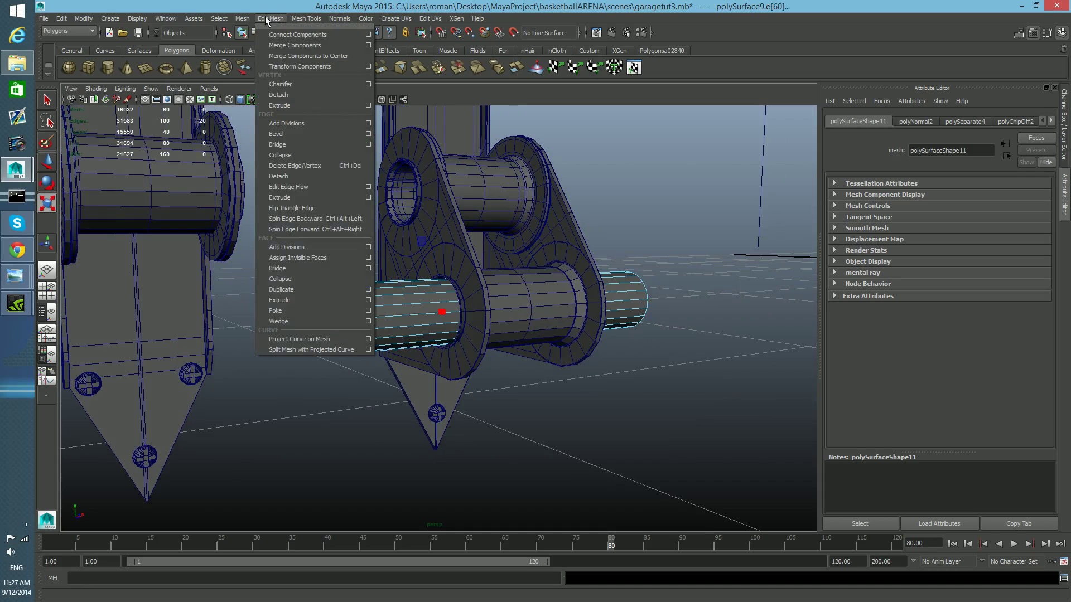
mouse_move(246, 20)
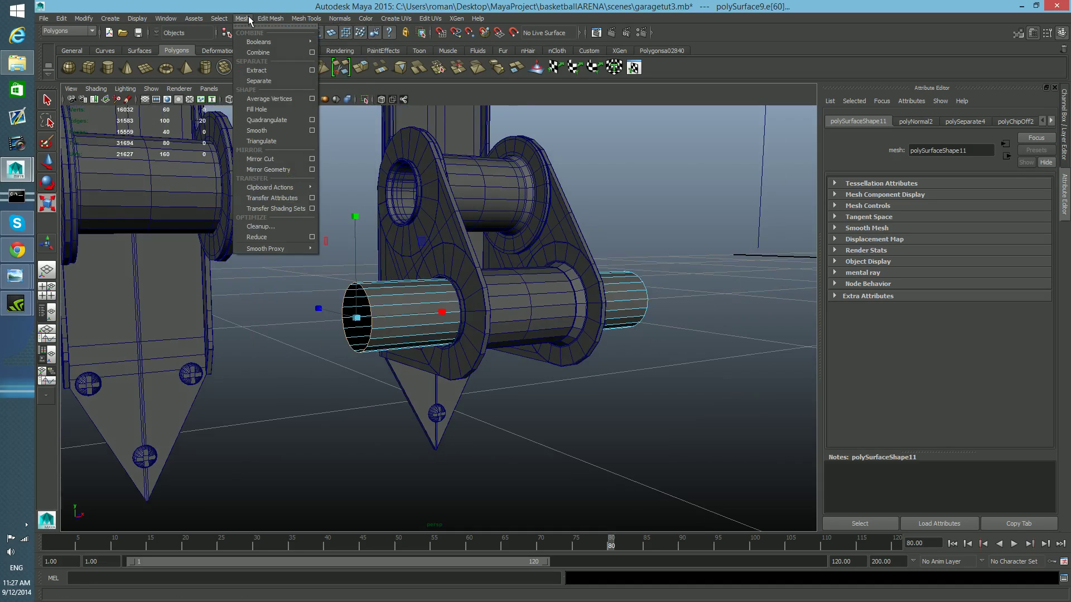
left_click(280, 110)
- Select the new end cap face and poke it
left_click_drag(430, 333, 485, 402, "alt")
middle_click_drag(391, 396, 457, 378, "alt")
right_click_drag(455, 357, 449, 335)
left_click(452, 338)
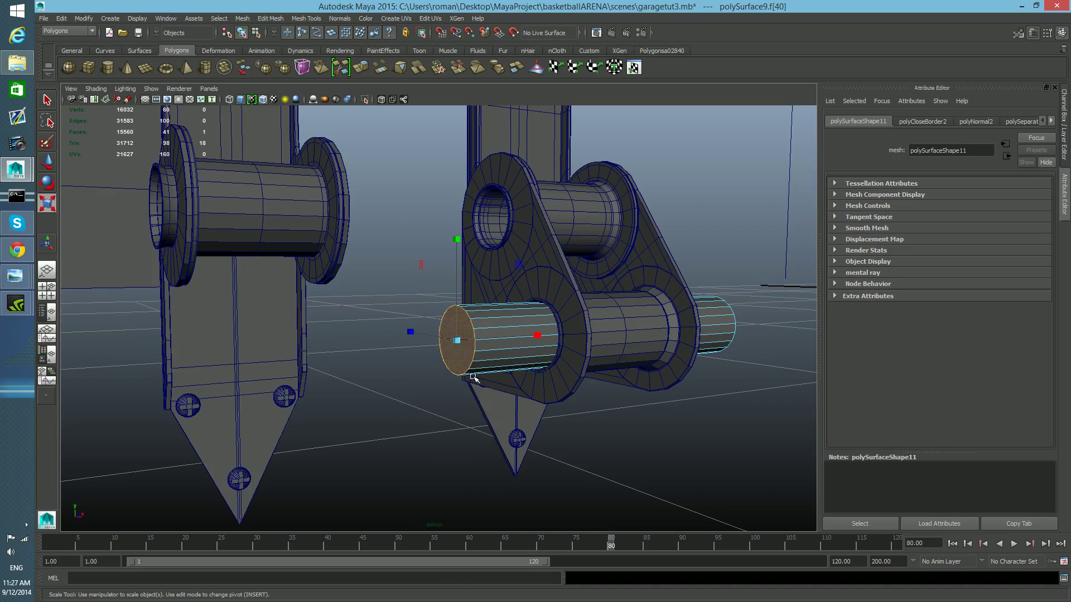
right_click_drag(458, 357, 507, 359, "shift")
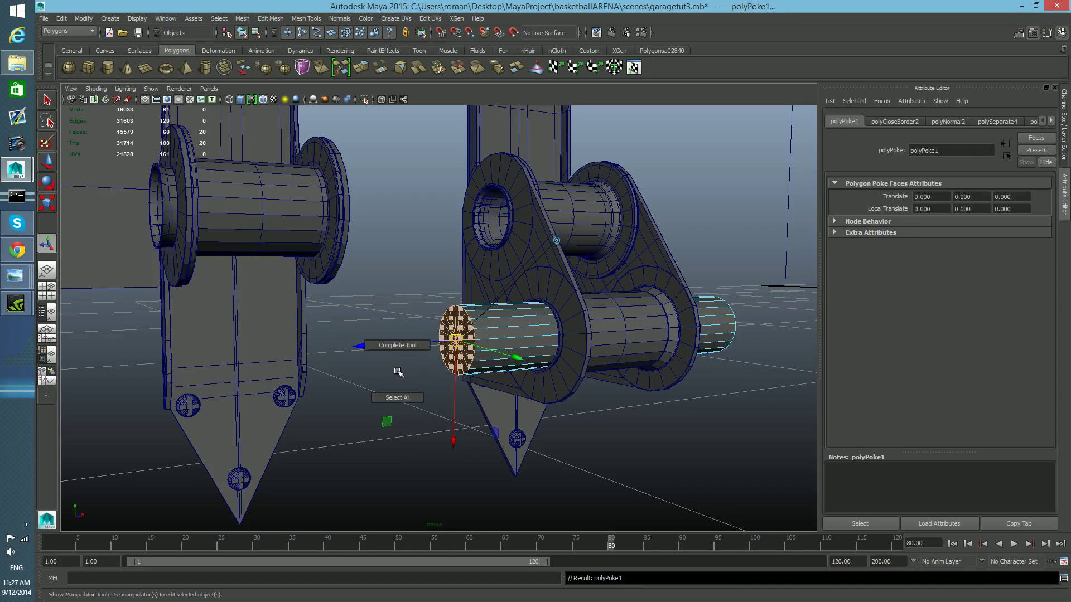
- Chamfer the centre vertex of the poked cap
right_click_drag(516, 336, 484, 337)
key("q")
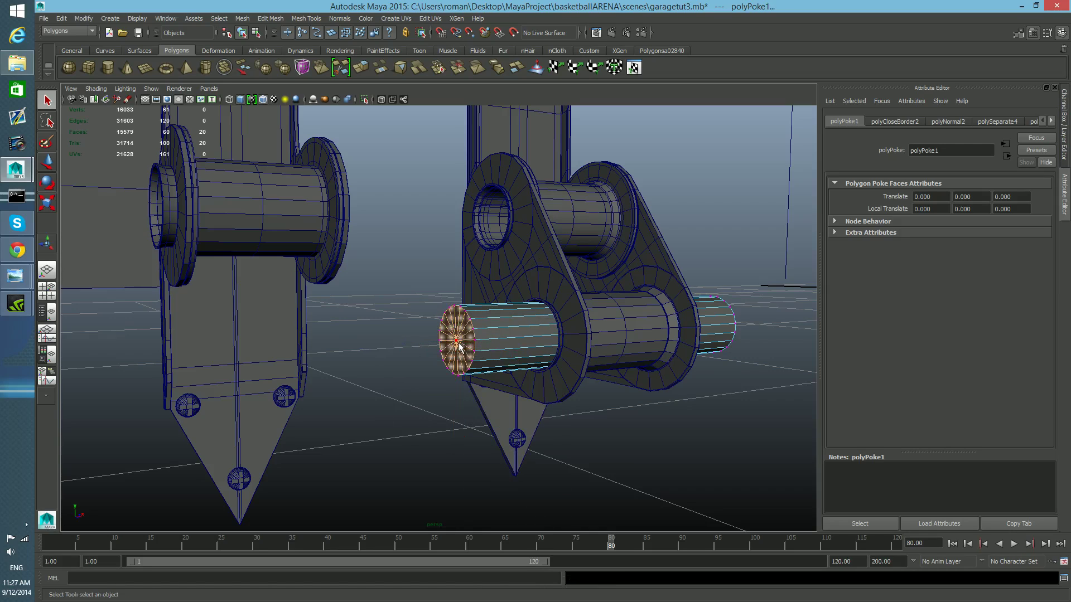
left_click(457, 341)
mouse_move(462, 345)
right_mouse_down("shift")
mouse_move(503, 343)
mouse_move(461, 363)
right_mouse_up("shift")
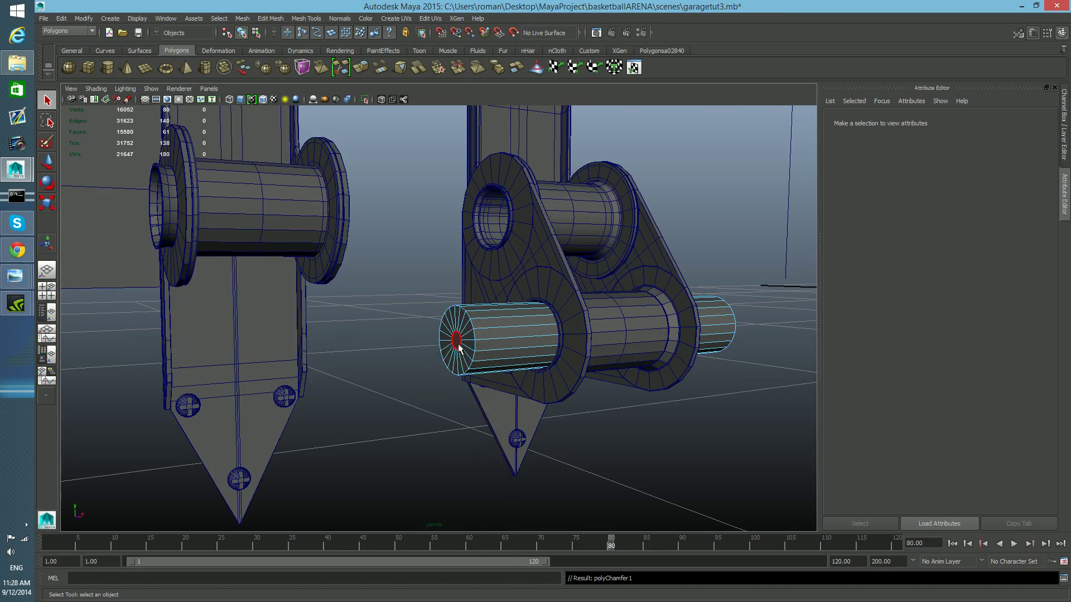
- Scale up the small centre face created by the chamfer
left_click(458, 341)
key("r")
left_click_drag(457, 341, 492, 344)
key("w")
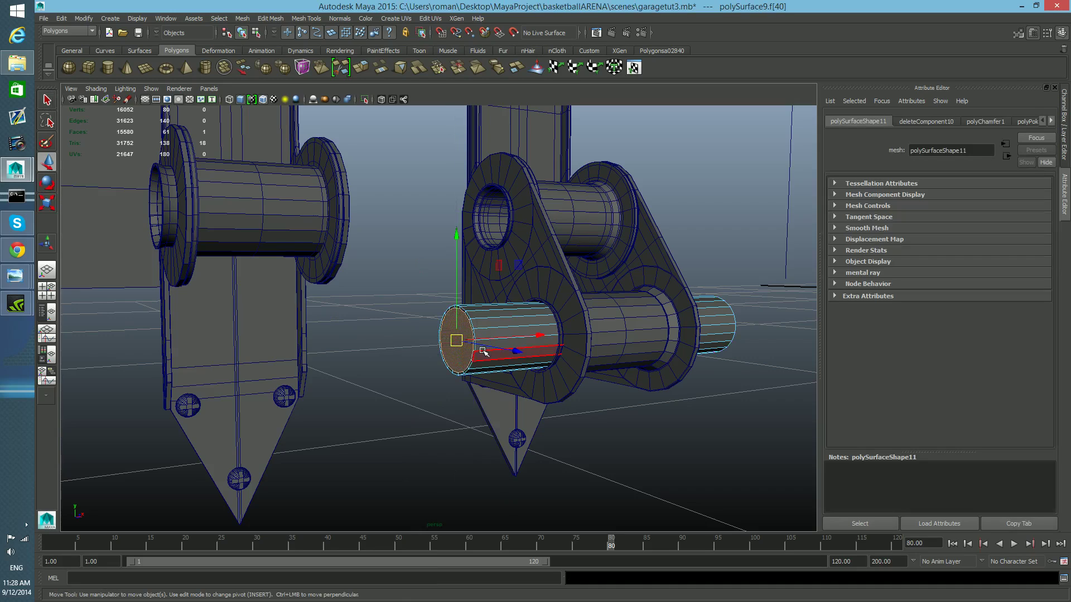
- Move the centre cap face along the pin's axis and poke it
scroll(483, 351, "up", 5)
left_click_drag(554, 363, 551, 365)
middle_click_drag(464, 430, 538, 370, "alt")
left_click_drag(537, 370, 493, 377, "alt")
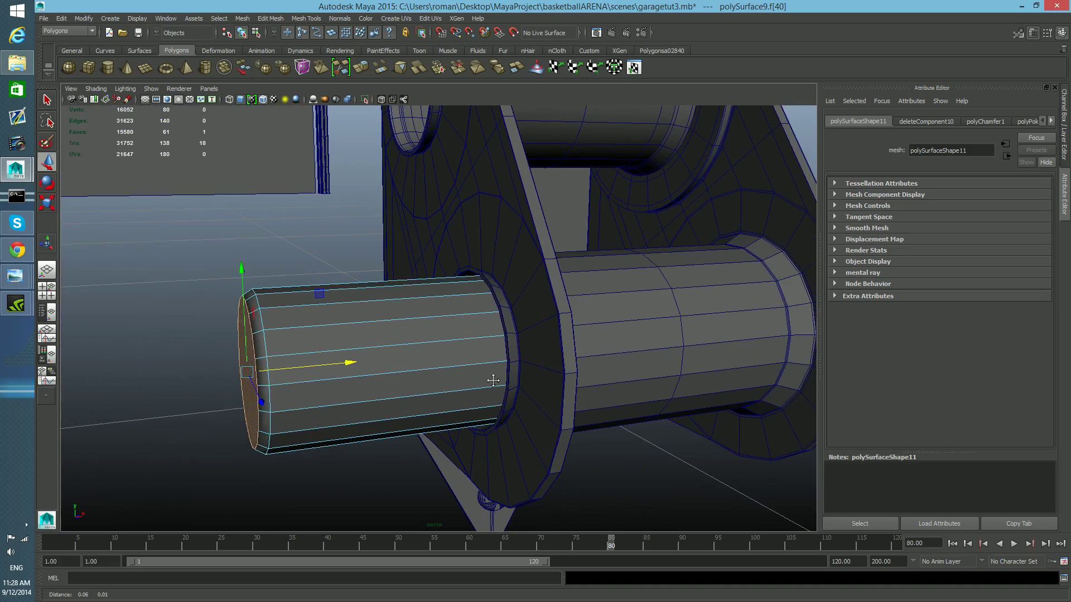
middle_click_drag(456, 406, 500, 376, "alt")
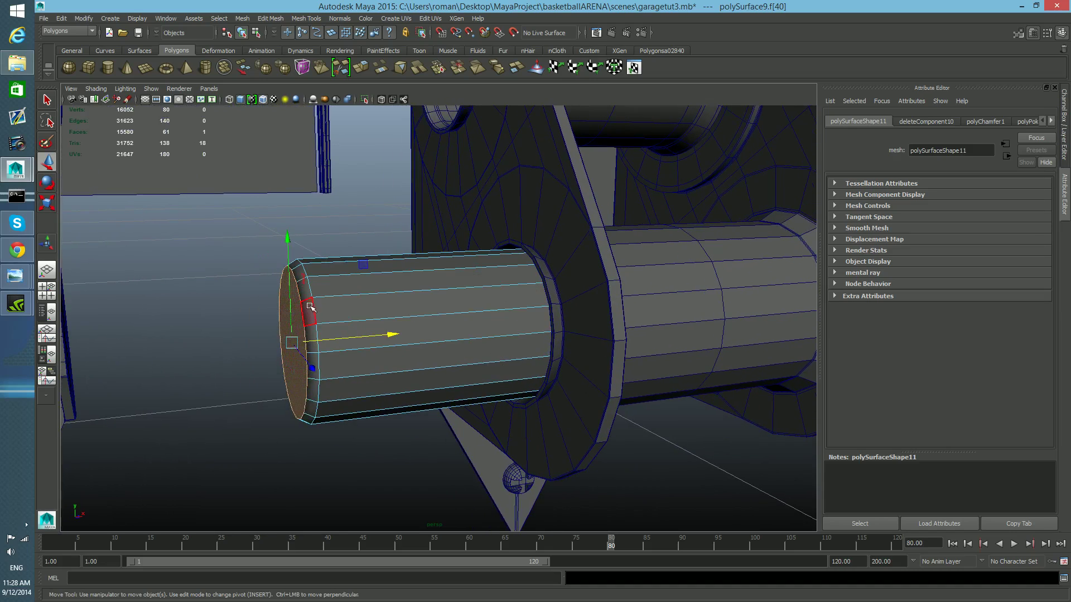
left_click_drag(393, 335, 389, 335)
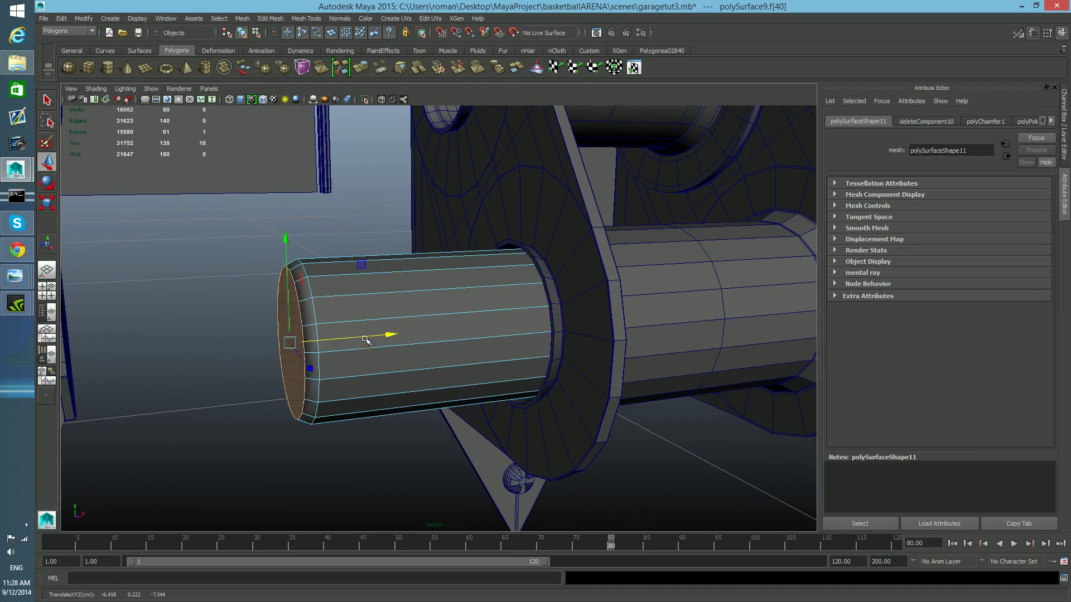
middle_click_drag(366, 339, 412, 342, "alt")
right_click_drag(366, 306, 395, 305, "shift")
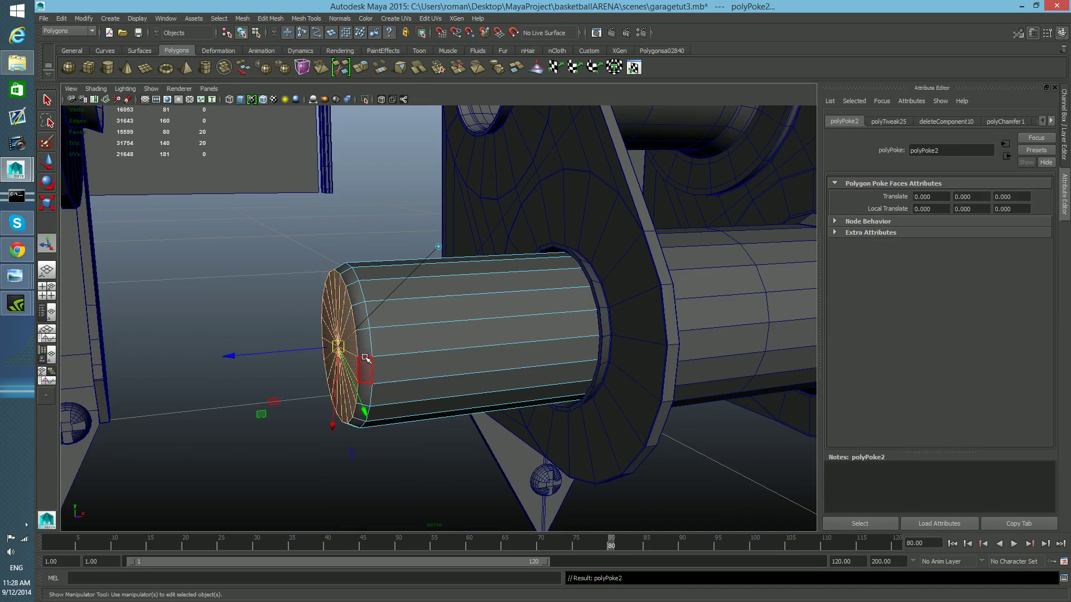
scroll(372, 356, "up", 2)
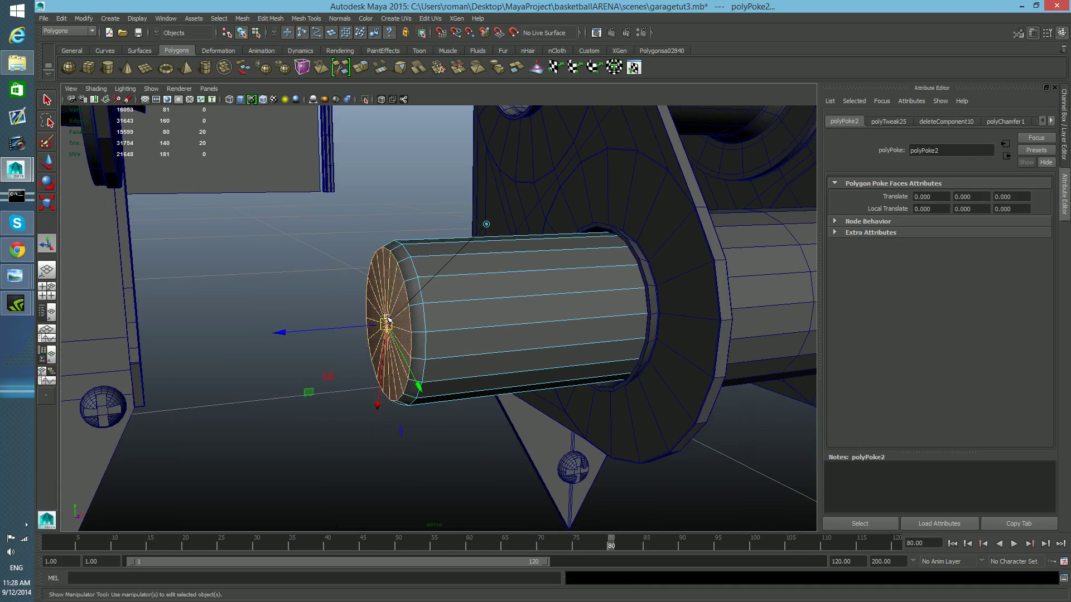
- Chamfer the centre vertex of the second poked cap
right_click_drag(386, 324, 361, 286, "shift")
key("q")
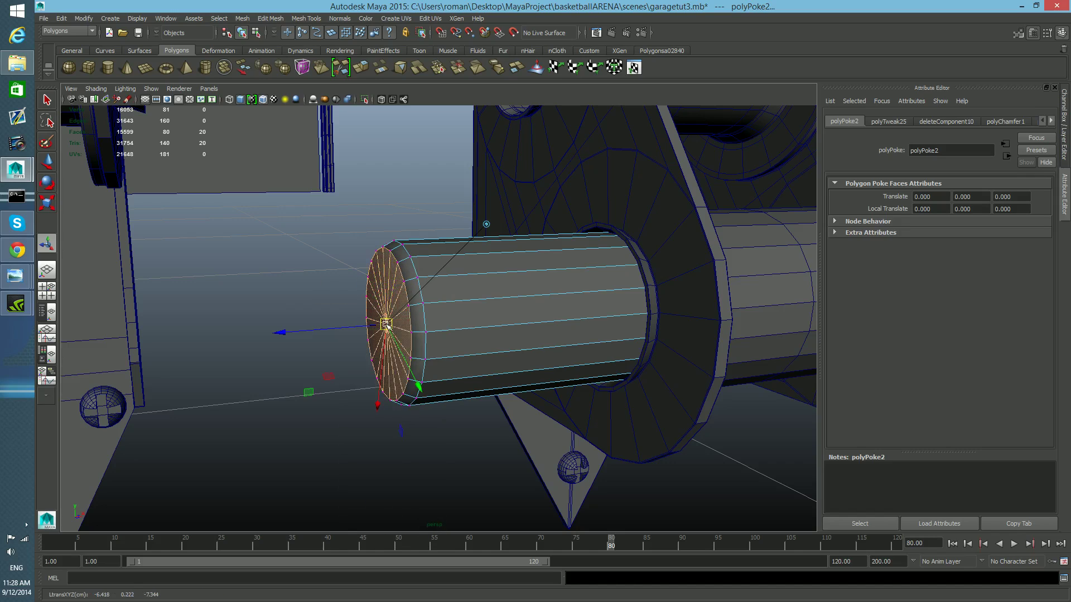
left_click(386, 325)
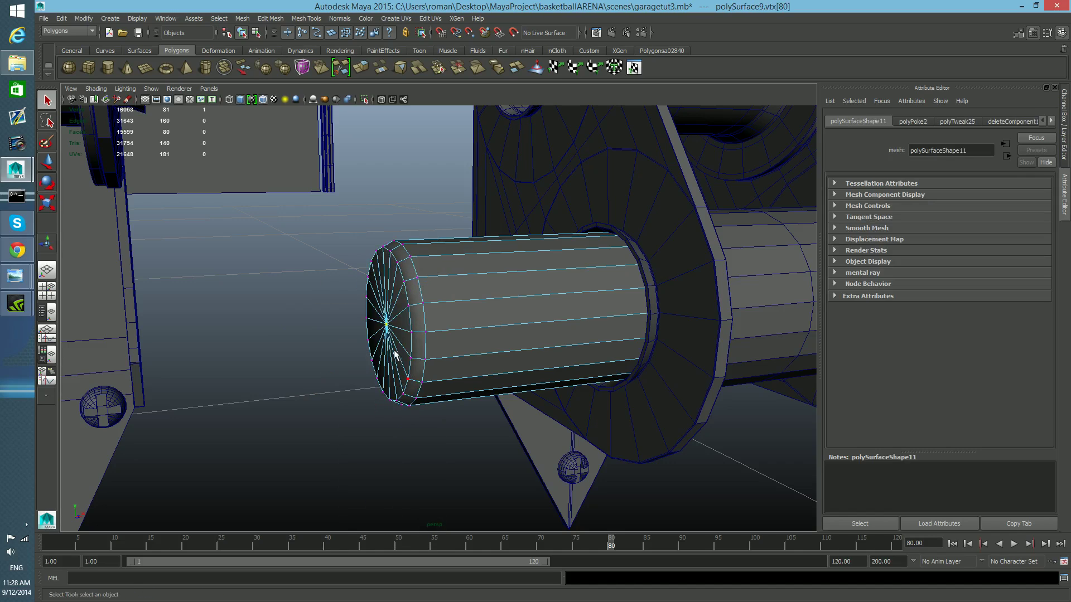
right_click_drag(388, 329, 417, 331, "shift")
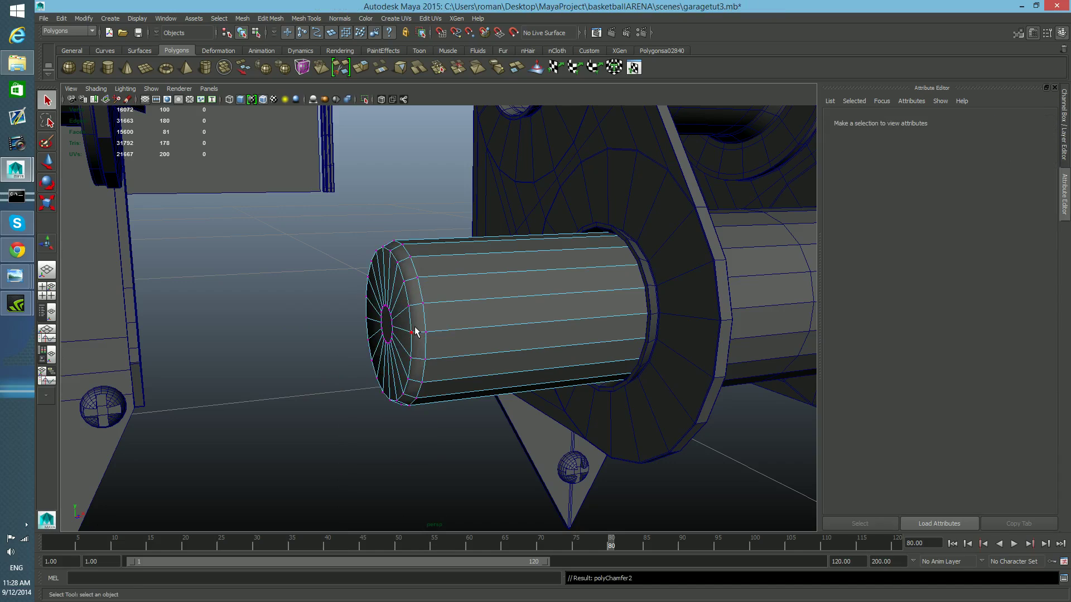
- Scale up the centre face created by the new chamfer and poke it
key("r")
left_click(389, 324)
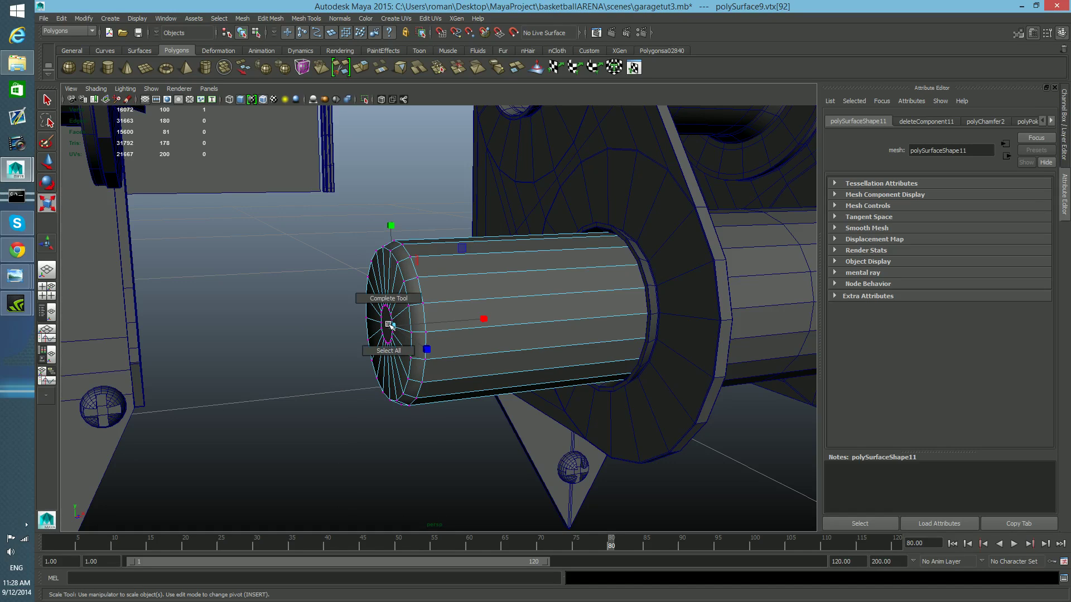
right_click_drag(423, 305, 418, 329)
left_click(383, 322)
left_click(384, 323)
left_click_drag(384, 325, 467, 328)
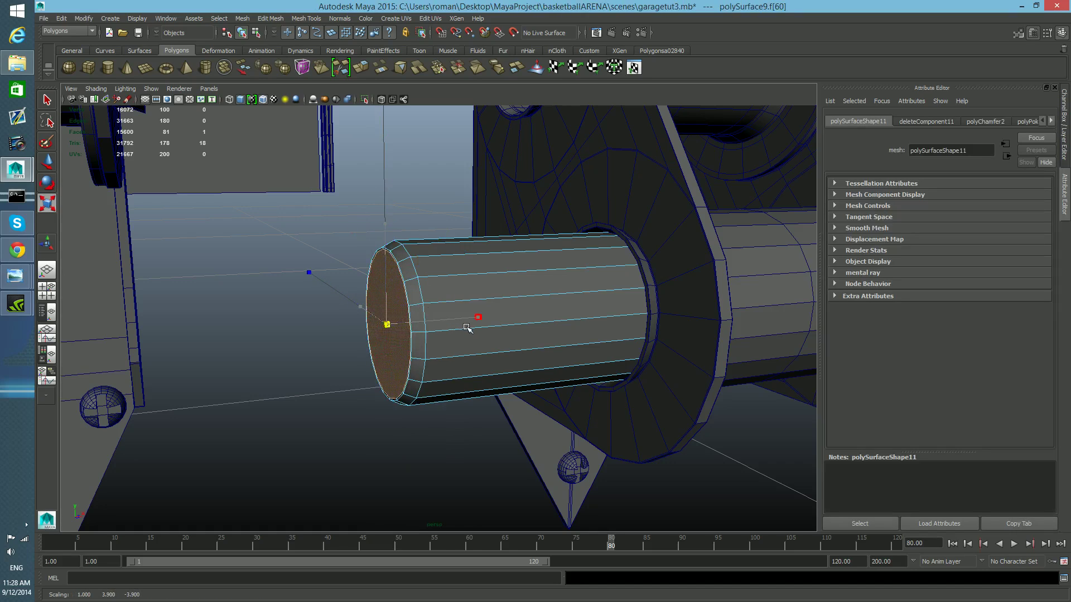
right_click_drag(395, 306, 430, 310, "shift")
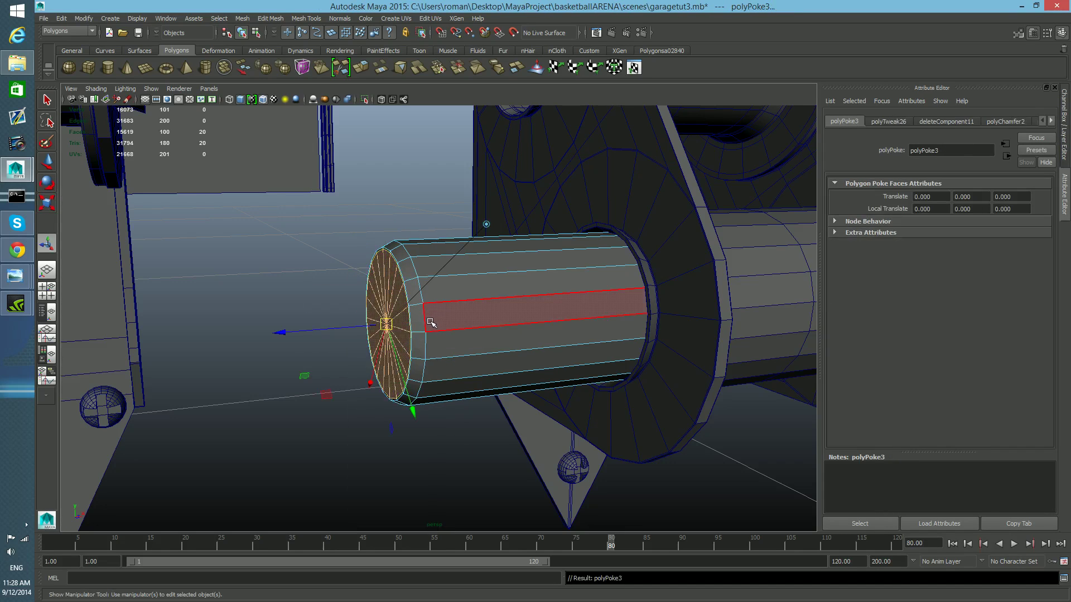
key("F8")
key("F8")
- Insert three edge loops close to the pin's end cap
right_click_drag(456, 305, 418, 311, "shift")
left_click_drag(416, 309, 442, 291)
scroll(416, 311, "up", 6)
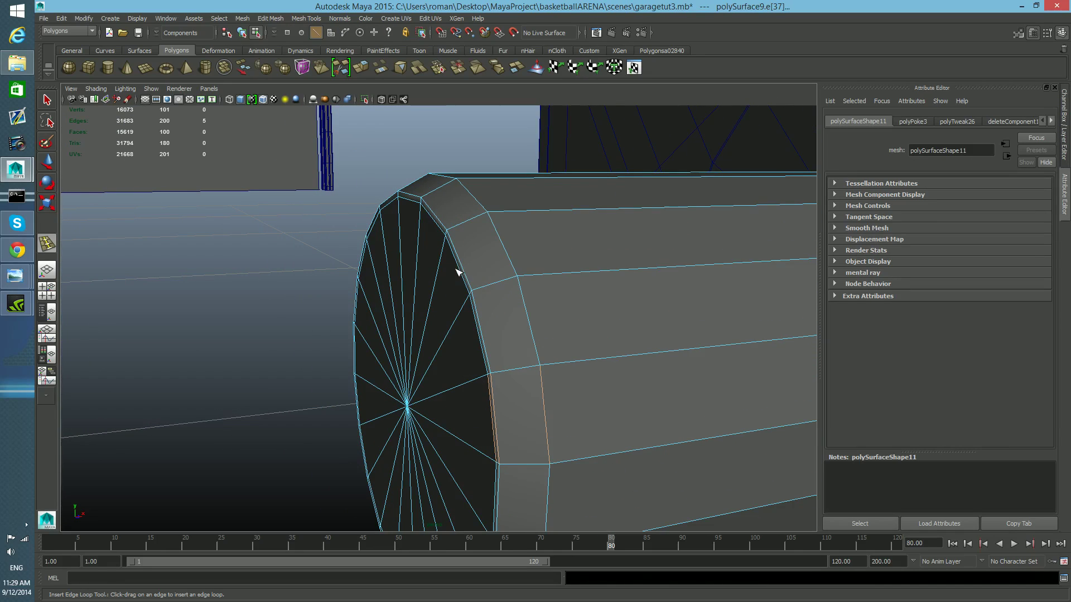
left_click(478, 295)
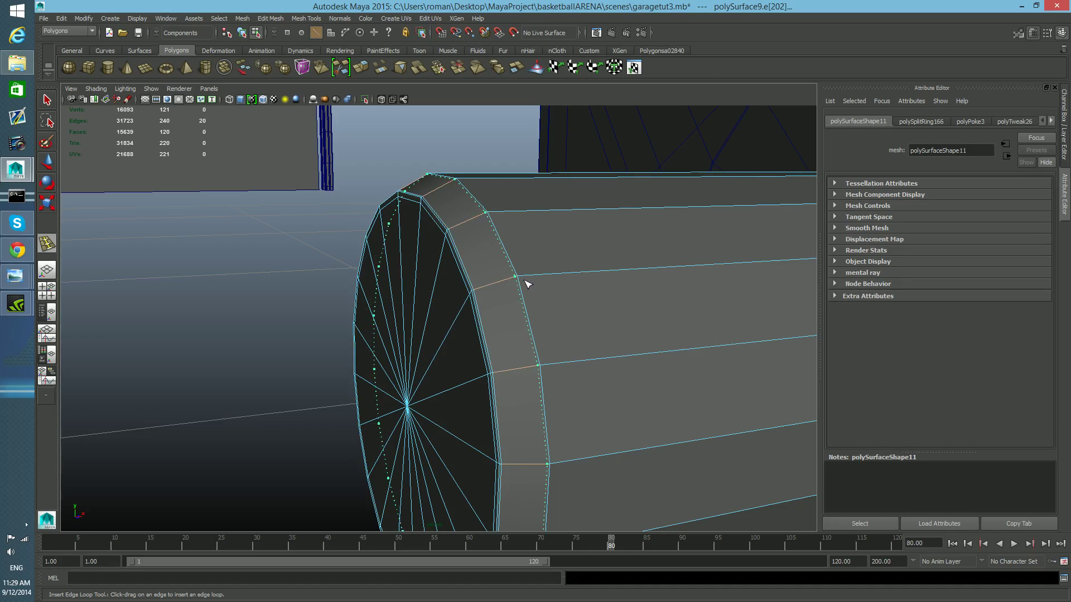
left_click(522, 282)
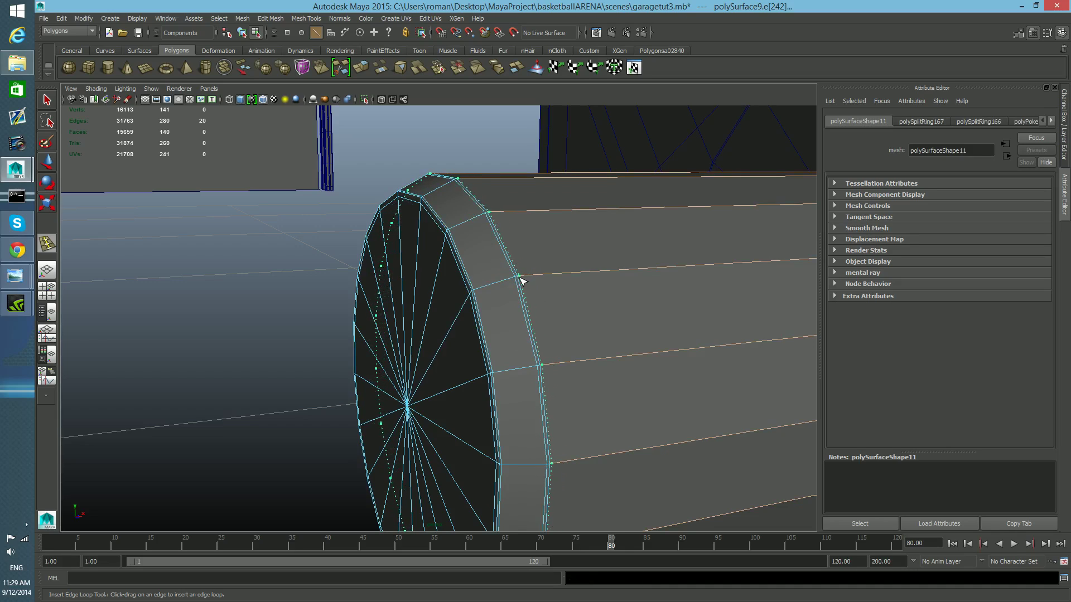
left_click(527, 325)
- Select the faces of the pin's other half and delete them
scroll(519, 330, "down", 10)
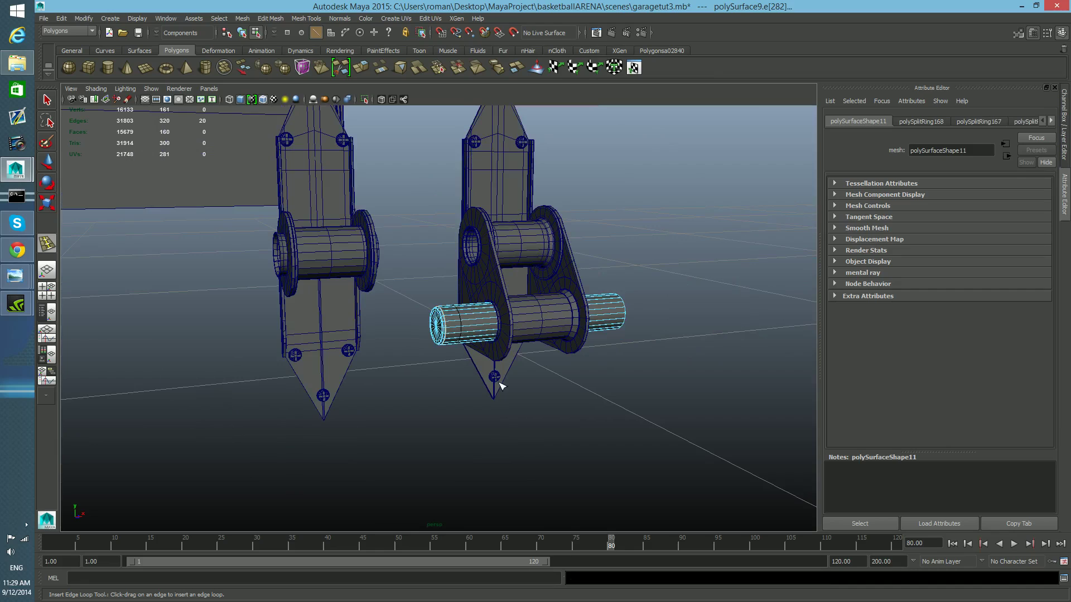
key("F8")
scroll(490, 378, "up", 15)
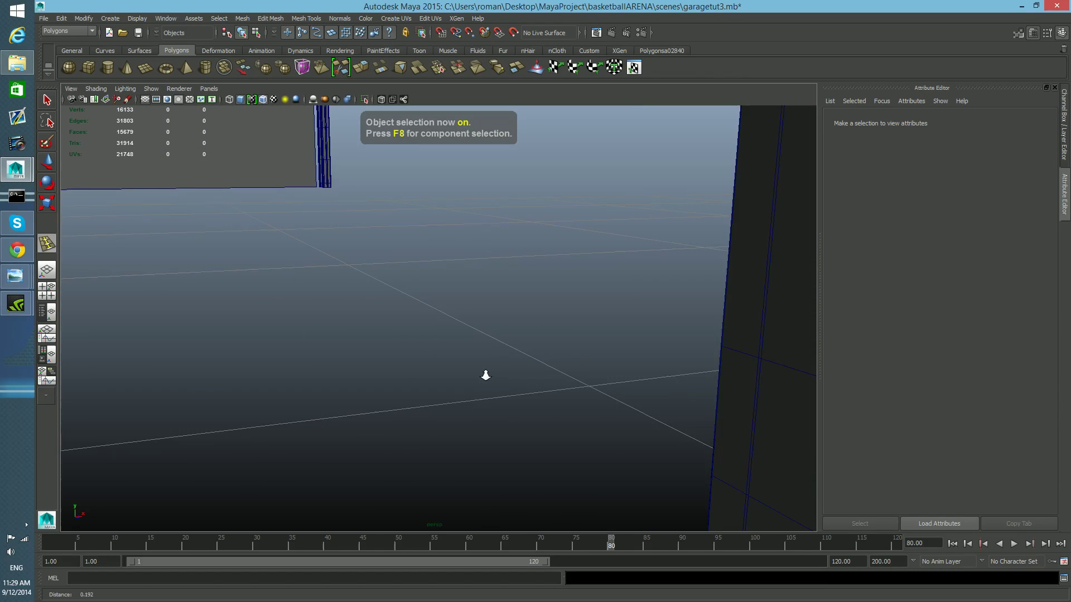
scroll(485, 375, "down", 5)
scroll(493, 318, "down", 3)
scroll(497, 329, "down", 4)
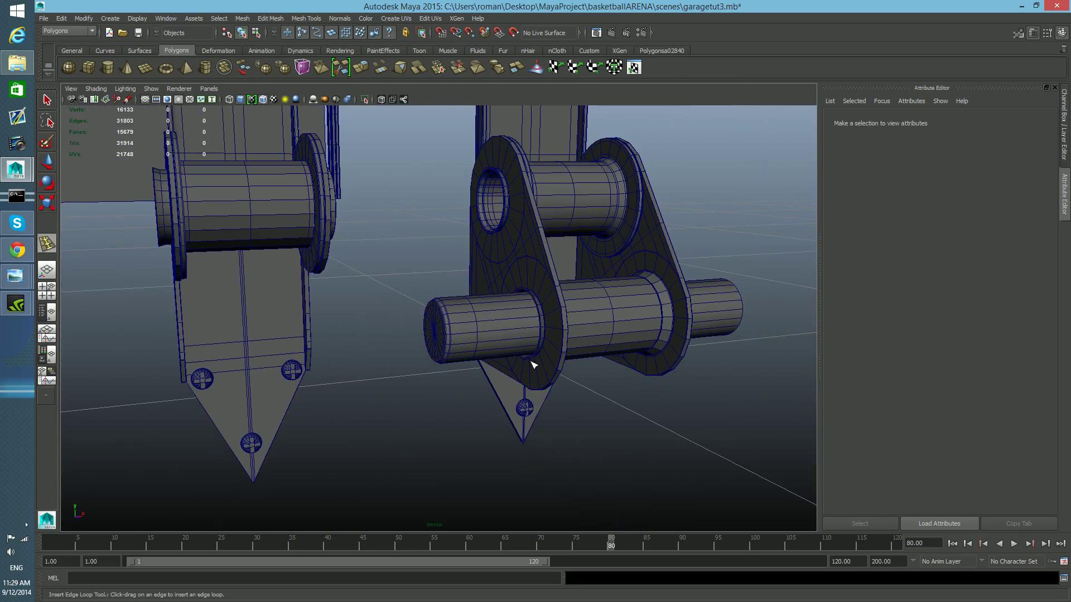
left_click(47, 100)
left_click(491, 331)
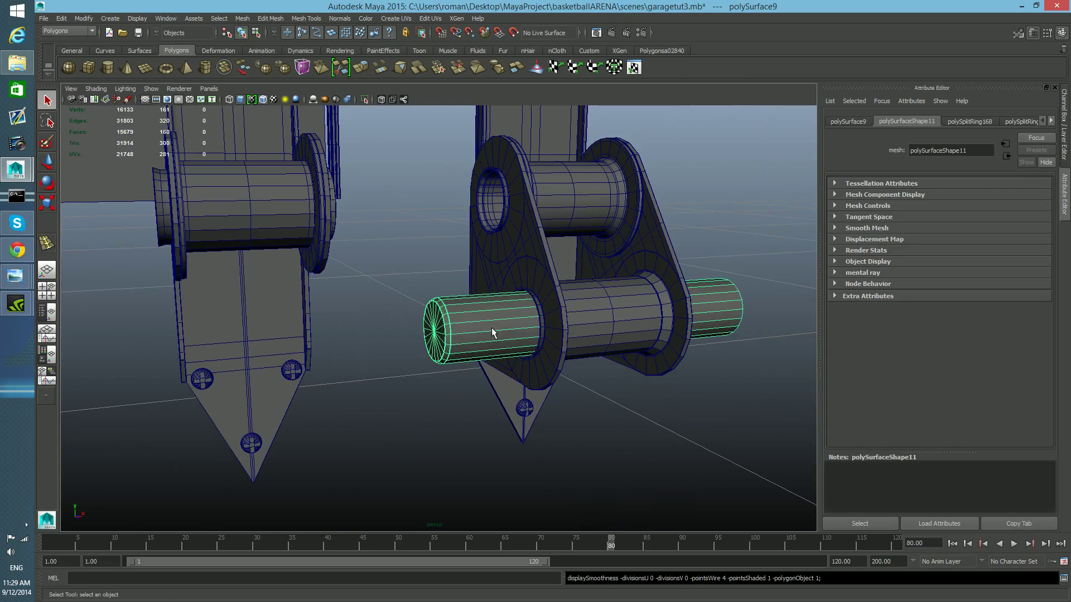
left_click_drag(664, 371, 497, 363, "alt")
mouse_move(421, 349)
right_mouse_down("alt")
mouse_move(454, 363)
mouse_move(425, 368)
right_mouse_up("alt")
left_click_drag(425, 369, 468, 374, "alt")
right_click_drag(622, 317, 629, 343)
left_click_drag(585, 254, 684, 494)
key("Delete")
key("F8")
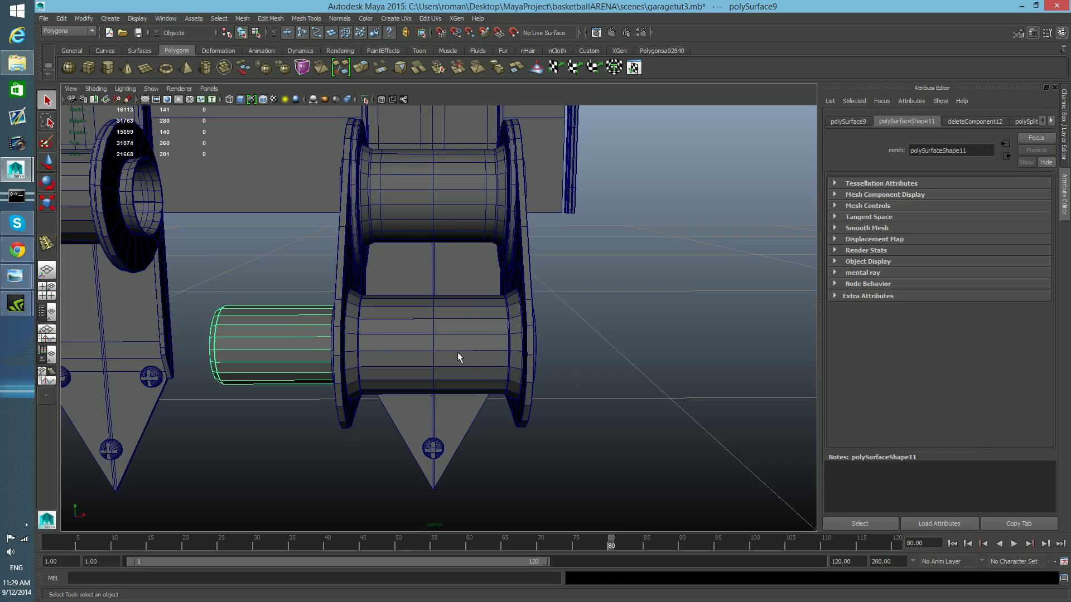
- Duplicate the half pin and mirror the copy across the hinge by negating its Scale X
left_click_drag(532, 376, 408, 326, "alt")
middle_click_drag(463, 341, 460, 347, "alt")
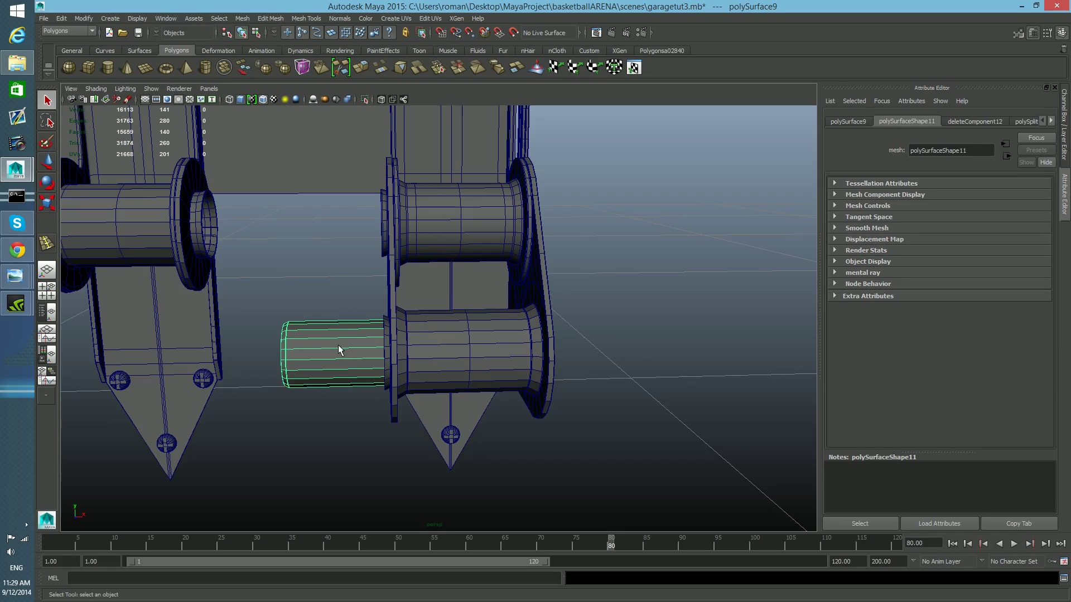
key("w")
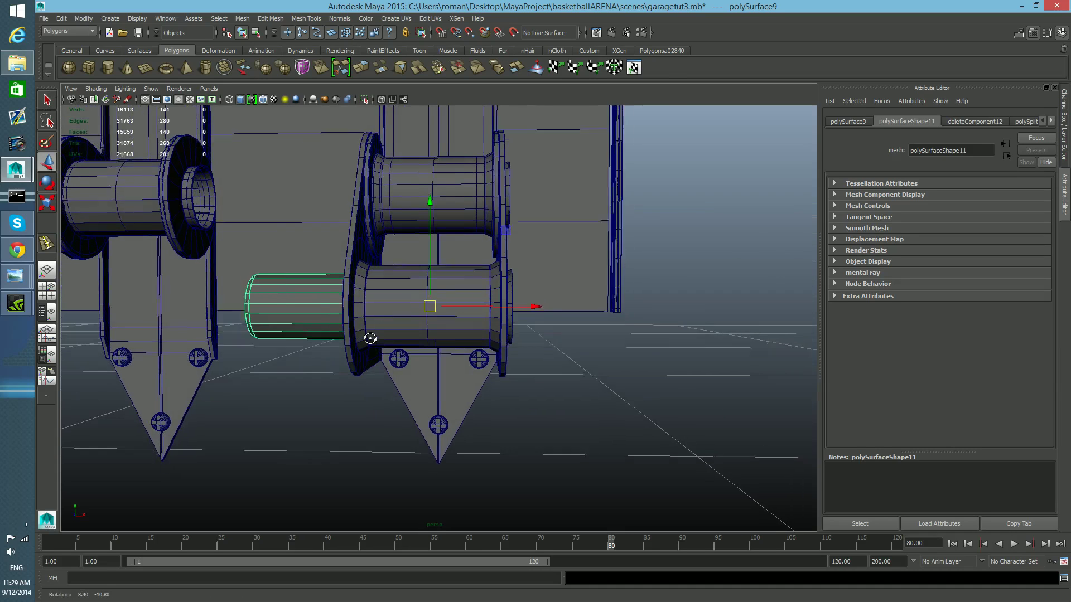
key("f")
left_click_drag(444, 316, 378, 336, "alt")
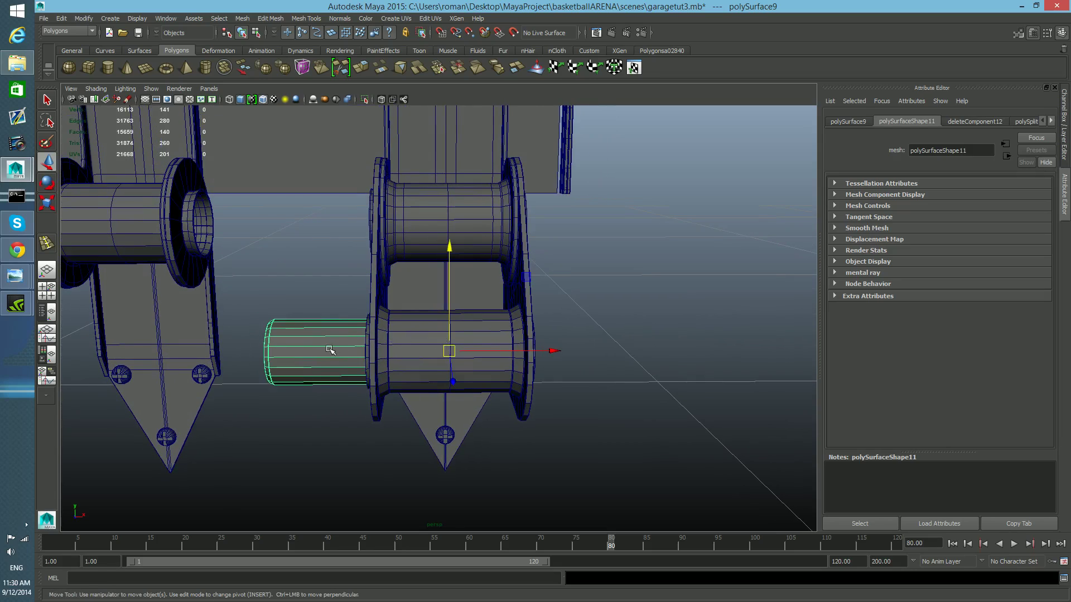
left_click(456, 357)
key("ctrl+d")
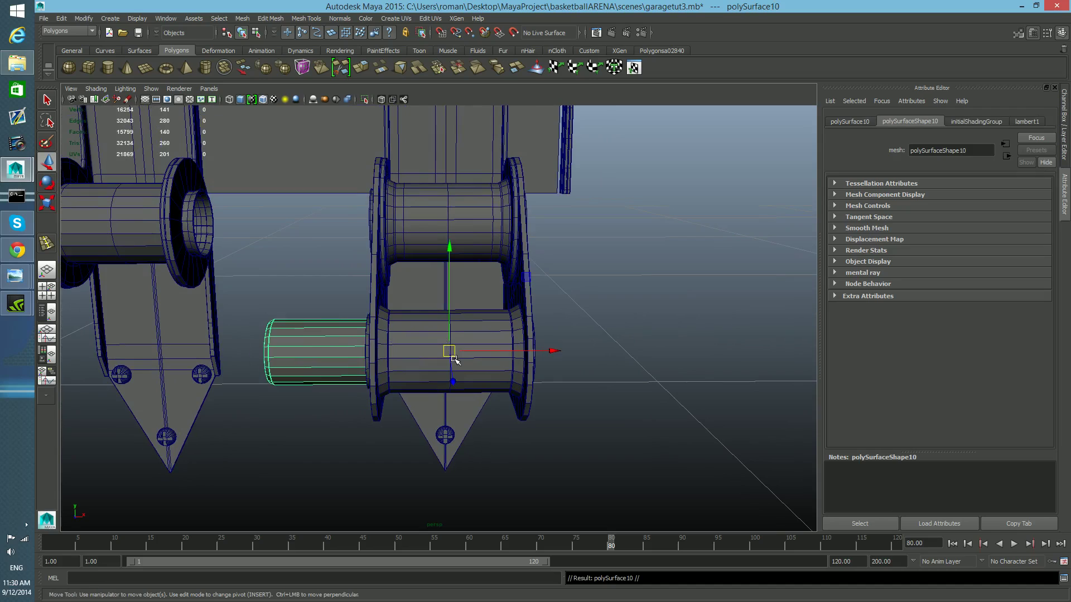
left_click(1061, 33)
left_click(1062, 34)
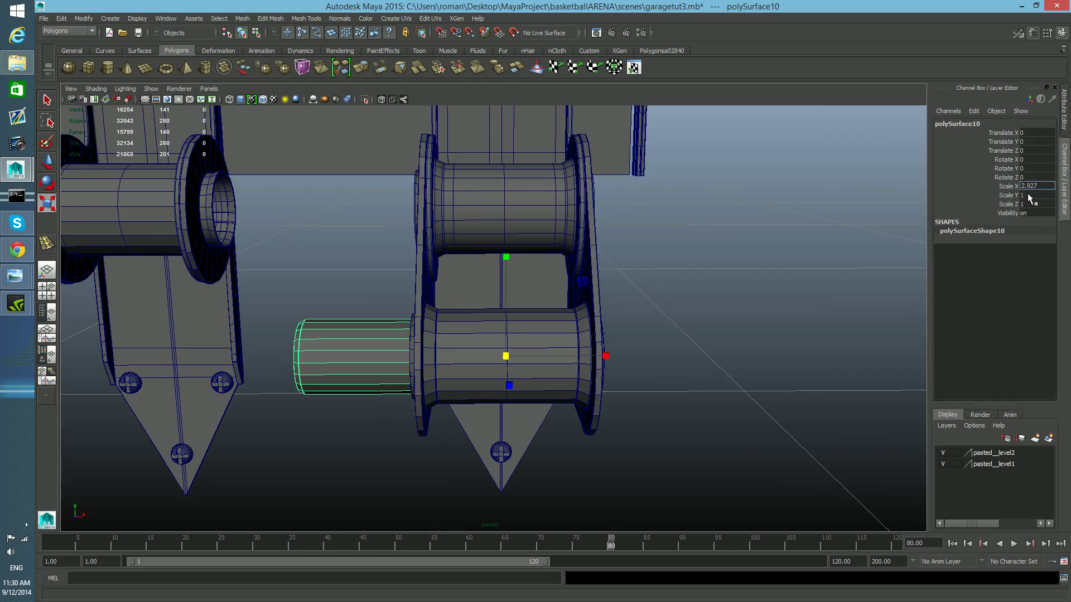
key("Return")
mouse_move(643, 328)
left_mouse_down("alt")
mouse_move(581, 329)
mouse_move(645, 313)
mouse_move(639, 325)
left_mouse_up("alt")
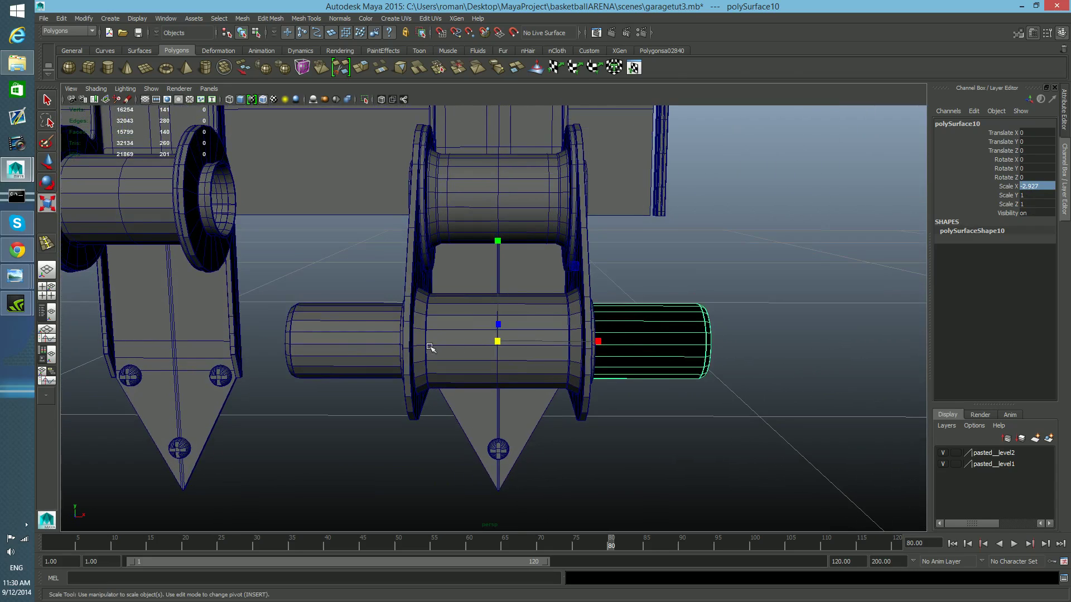
- Combine the two pin halves into one mesh
left_click(349, 345, "shift")
left_click(242, 18)
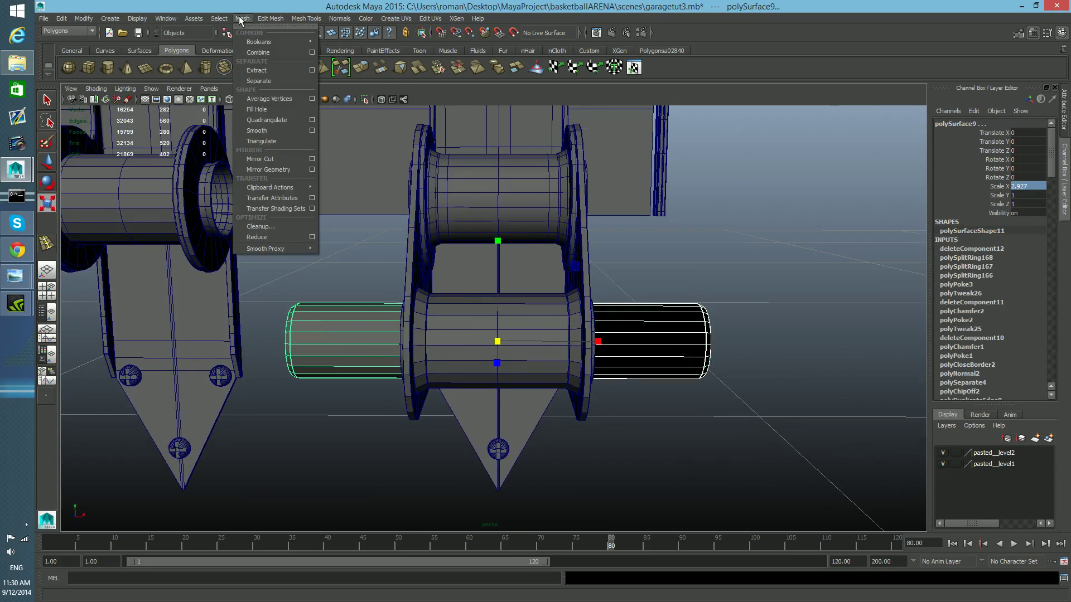
left_click(253, 52)
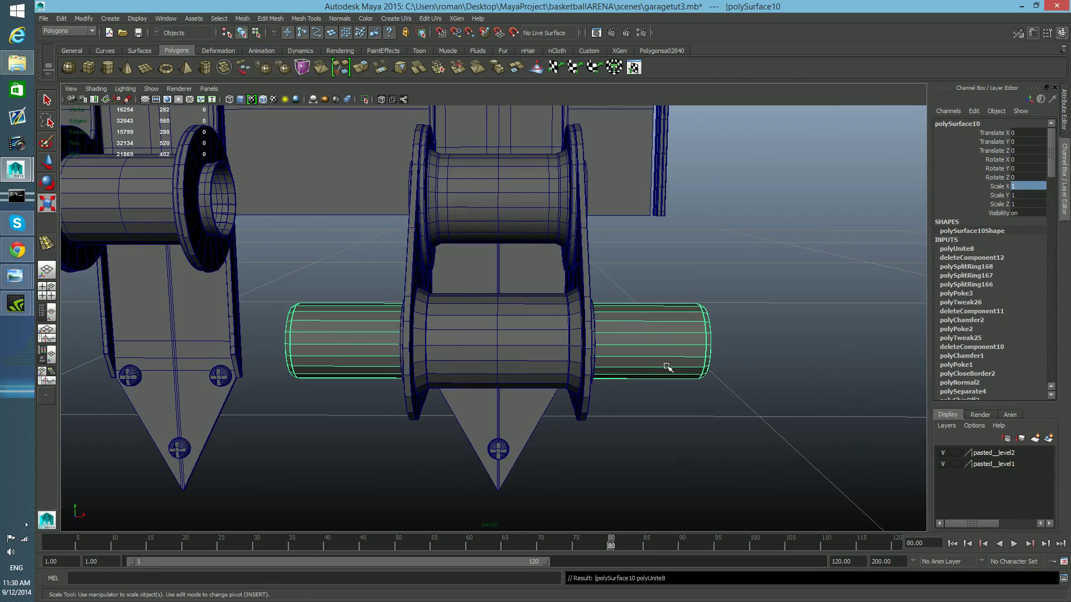
- Select the seam vertices between the two halves in X-Ray view and merge them
right_click_drag(836, 203, 800, 209)
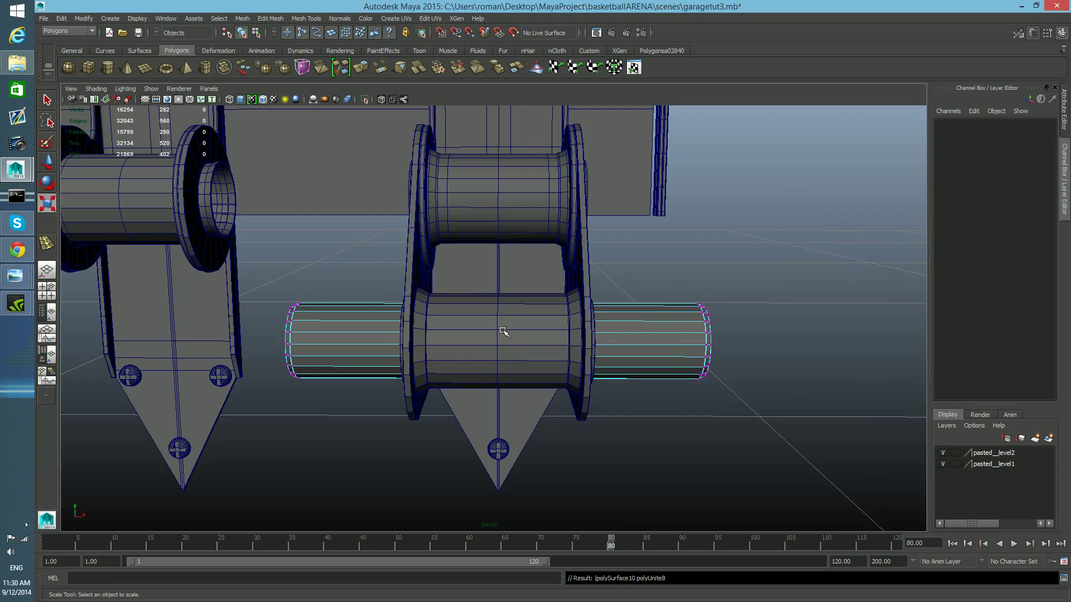
left_click_drag(461, 259, 538, 411)
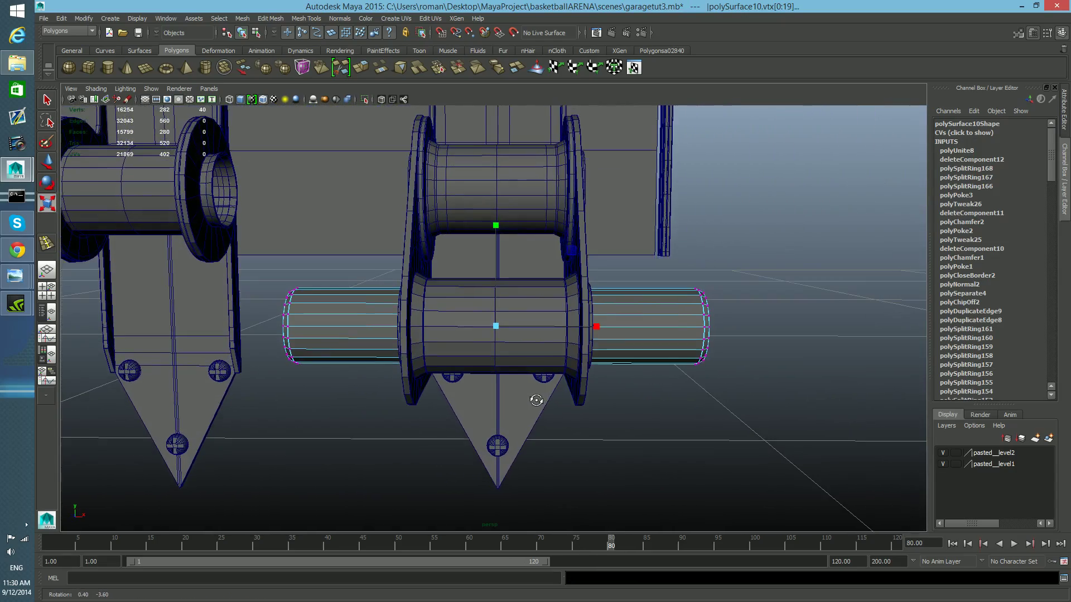
left_click(94, 88)
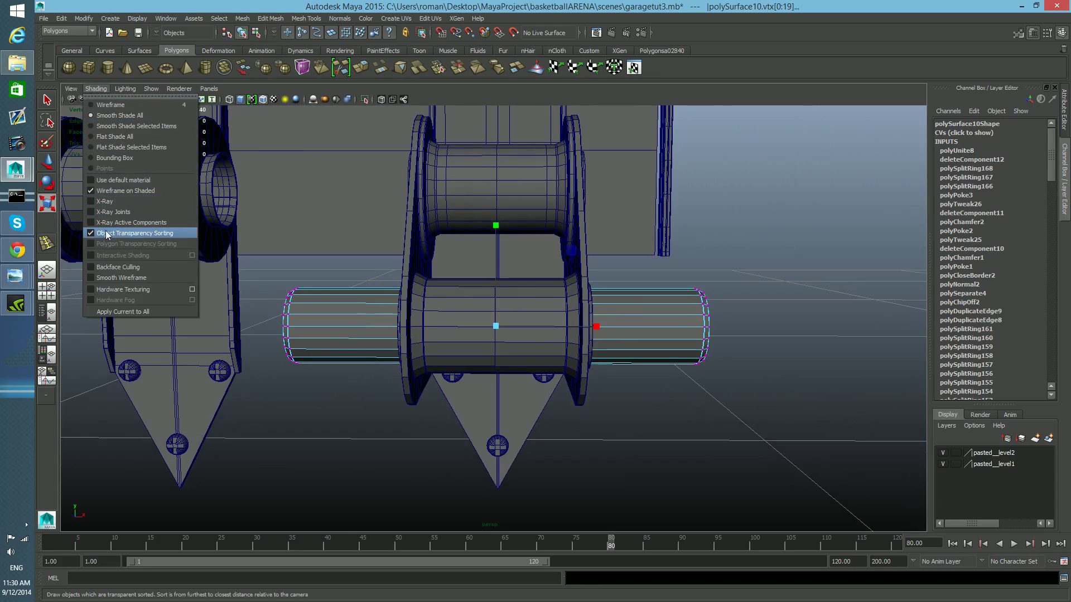
left_click(99, 201)
mouse_move(381, 327)
left_mouse_down("alt")
mouse_move(401, 333)
mouse_move(375, 342)
mouse_move(382, 332)
left_mouse_up("alt")
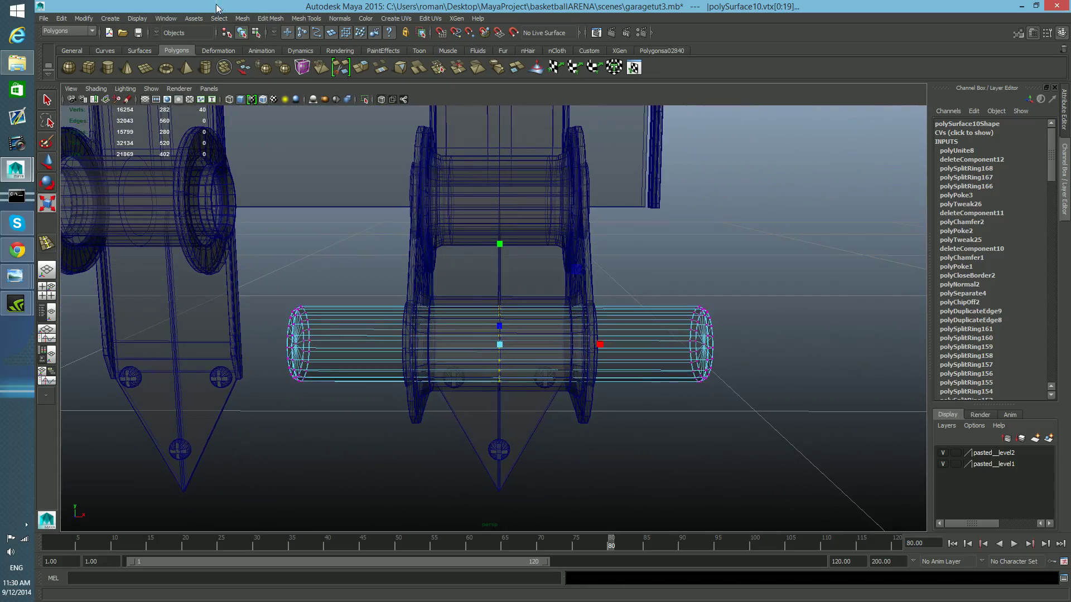
left_click(246, 18)
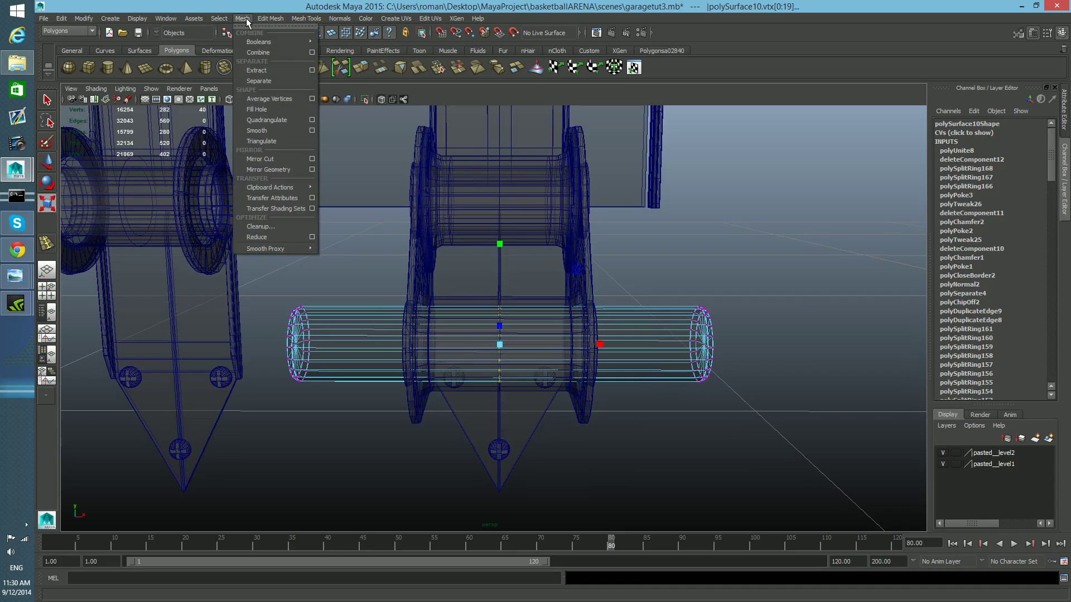
mouse_move(274, 19)
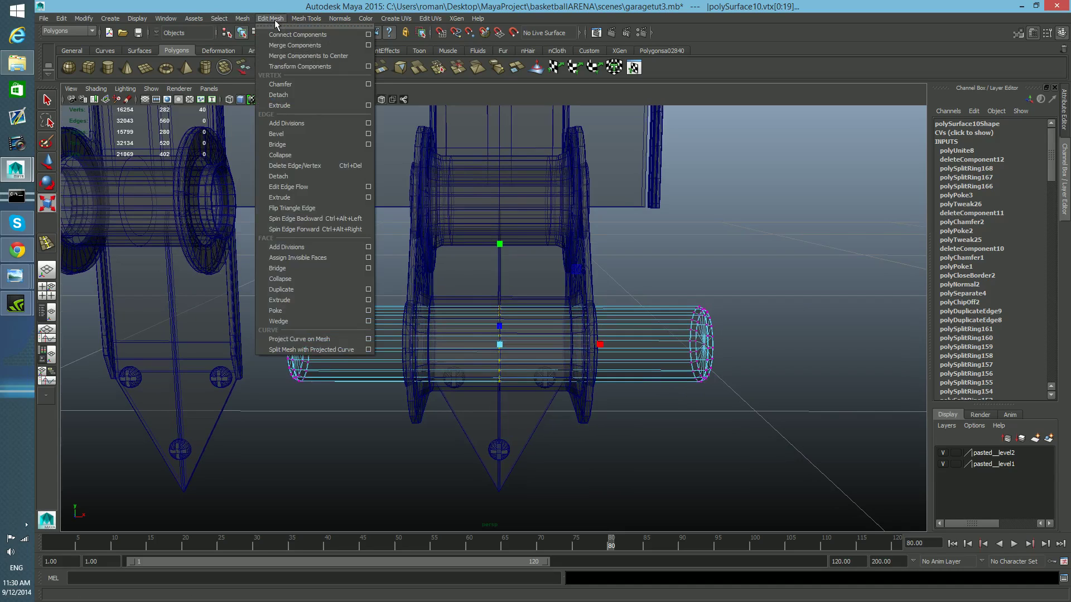
left_click(301, 56)
key("F8")
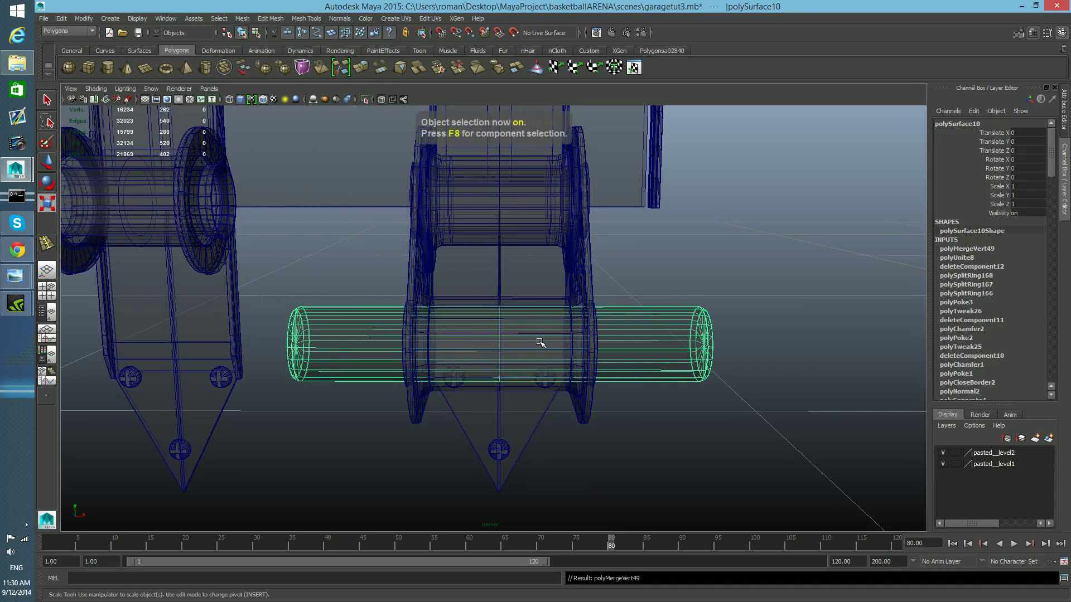
- Center the pivot of the combined pin
left_click(95, 89)
left_click(116, 198)
mouse_move(609, 347)
left_mouse_down("alt")
mouse_move(563, 352)
mouse_move(617, 359)
left_mouse_up("alt")
scroll(614, 363, "down", 5)
left_click_drag(492, 240, 576, 383)
left_click_drag(336, 202, 682, 500)
left_click_drag(641, 415, 659, 409, "alt")
left_click_drag(370, 167, 624, 365)
key("w")
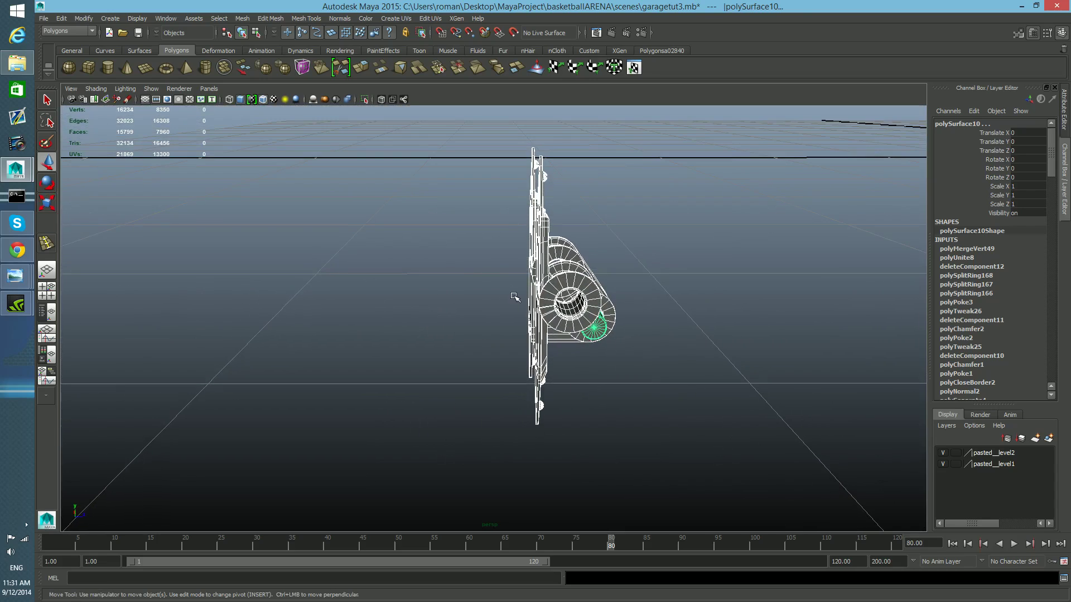
left_click(84, 18)
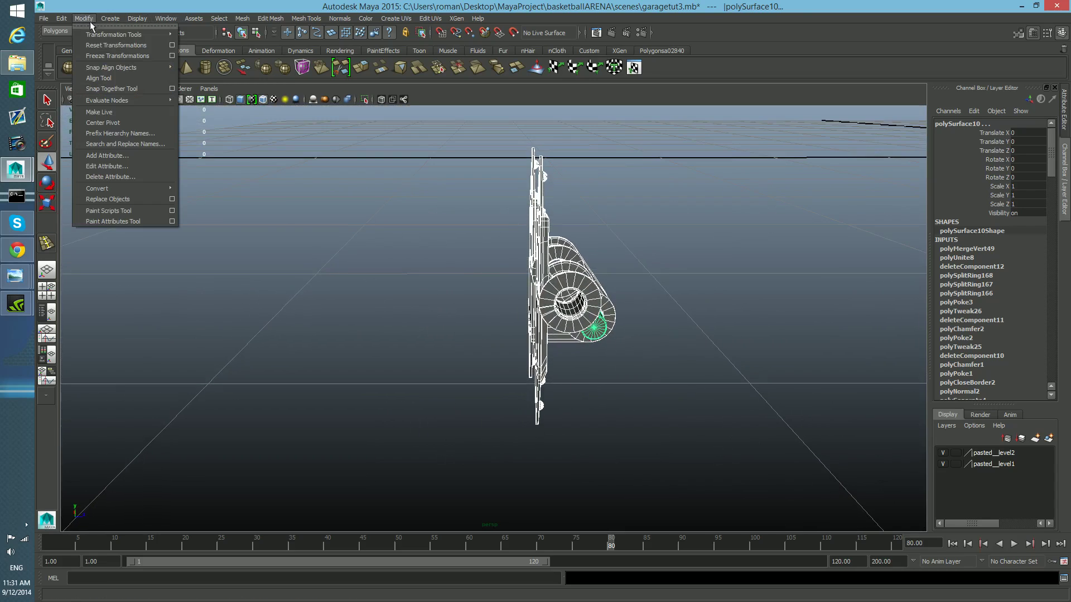
left_click(126, 121)
- Move the pin along the Z axis toward the other hinge's hole
left_click_drag(696, 310, 310, 319)
middle_click_drag(352, 320, 530, 359, "alt")
left_click_drag(481, 351, 200, 352)
middle_click_drag(234, 353, 642, 361, "alt")
left_click_drag(623, 353, 47, 356)
middle_click_drag(193, 354, 692, 337, "alt")
right_click_drag(692, 338, 227, 351, "alt")
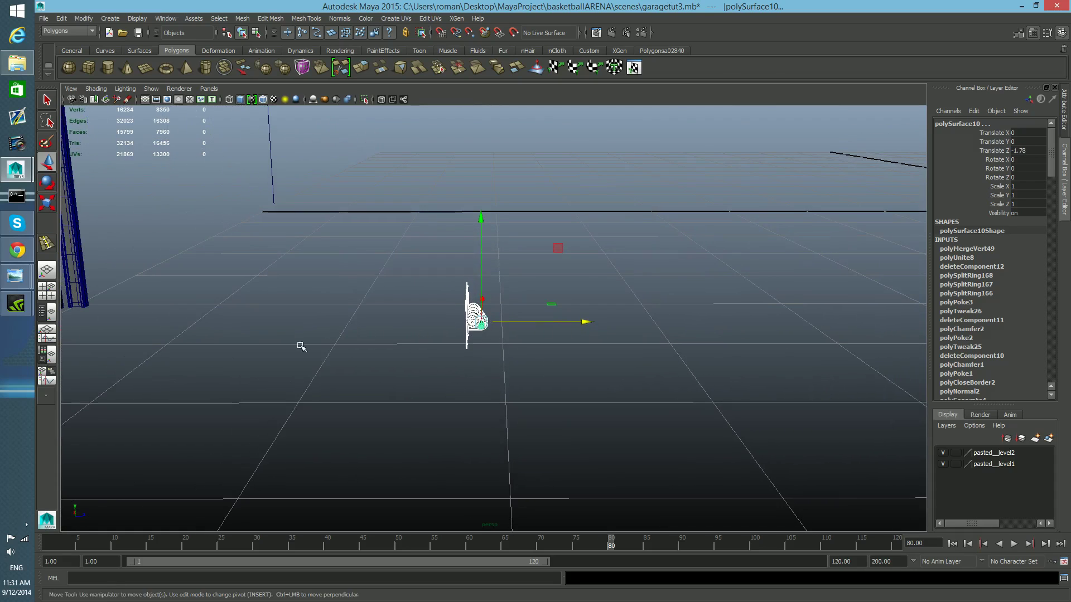
right_click_drag(329, 350, 251, 346, "alt")
left_click_drag(592, 322, 224, 293)
- Refine the pin's Z position to about -4.44 in side view
key("f")
left_click_drag(541, 397, 539, 392, "alt")
left_click_drag(624, 362, 716, 364)
scroll(708, 374, "up", 4)
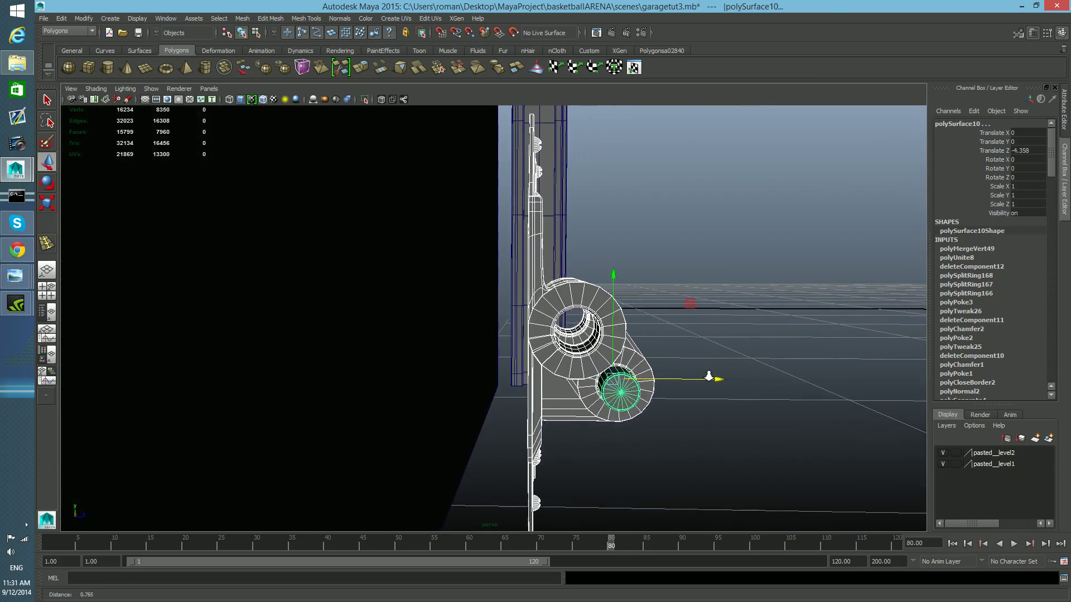
key("1")
right_click_drag(543, 321, 472, 323, "alt")
left_click_drag(558, 240, 525, 168, "alt")
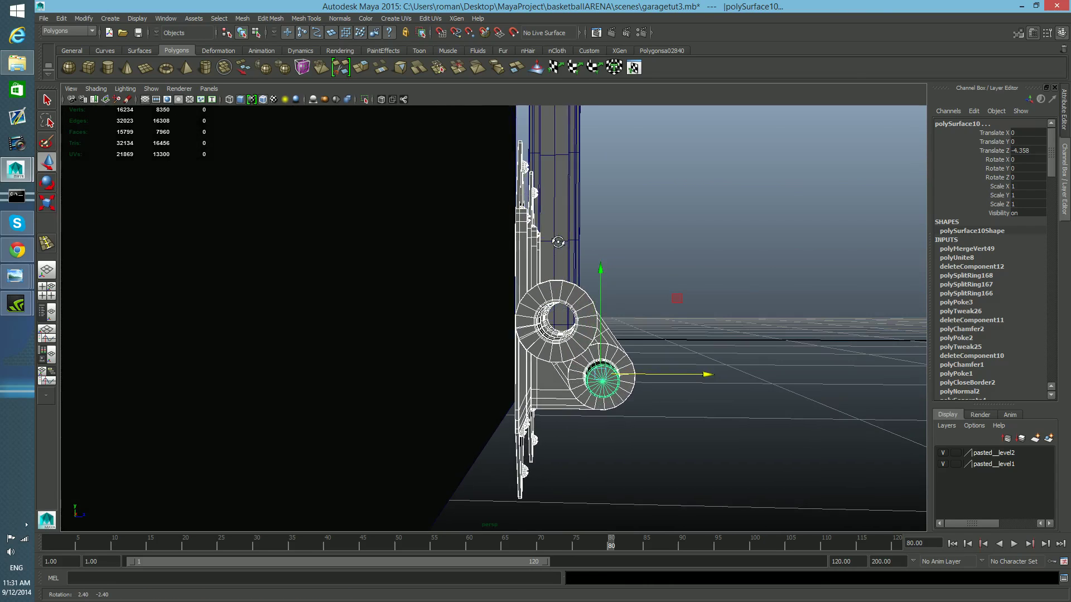
left_click_drag(558, 359, 416, 363, "alt")
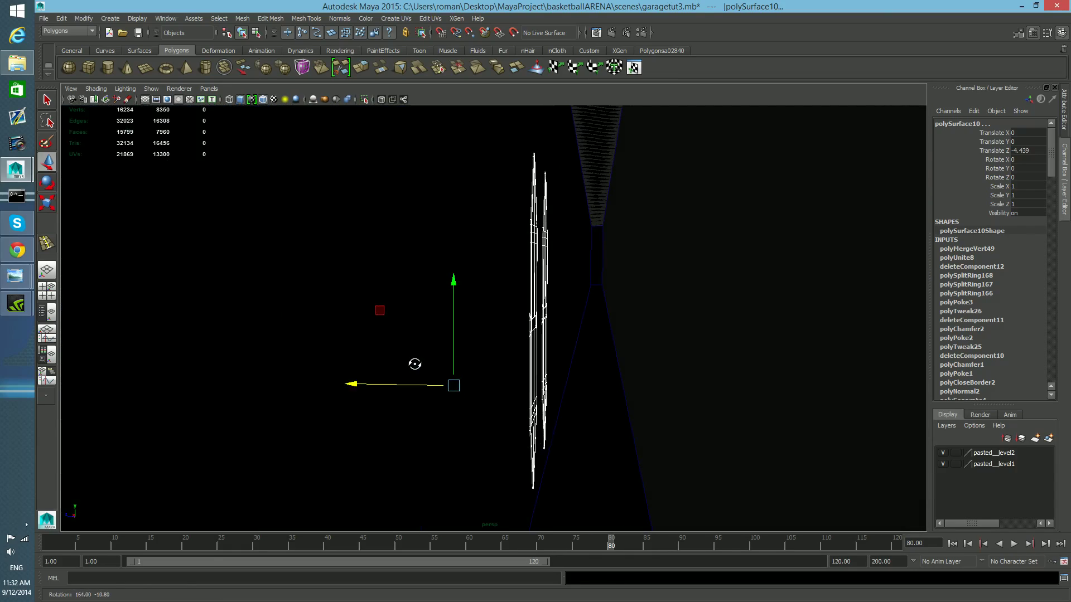
- Orbit to the hinges and move the pin along X to about 0.79 so it lines up with the hinge barrel
left_click_drag(357, 386, 598, 386)
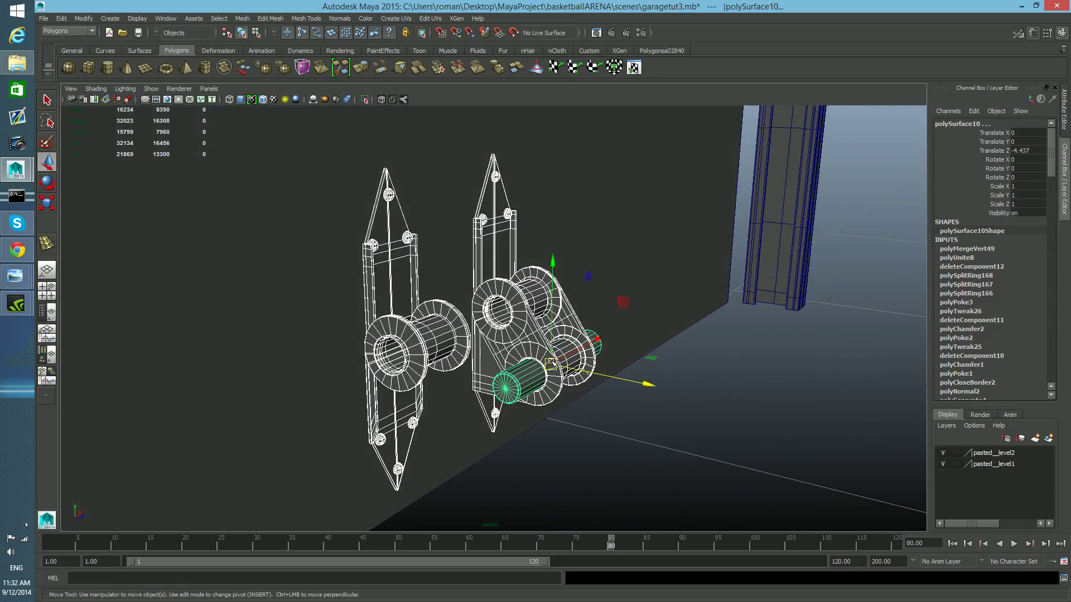
left_click_drag(595, 341, 603, 279)
middle_click_drag(791, 282, 358, 325, "alt")
left_click_drag(358, 325, 445, 361, "alt")
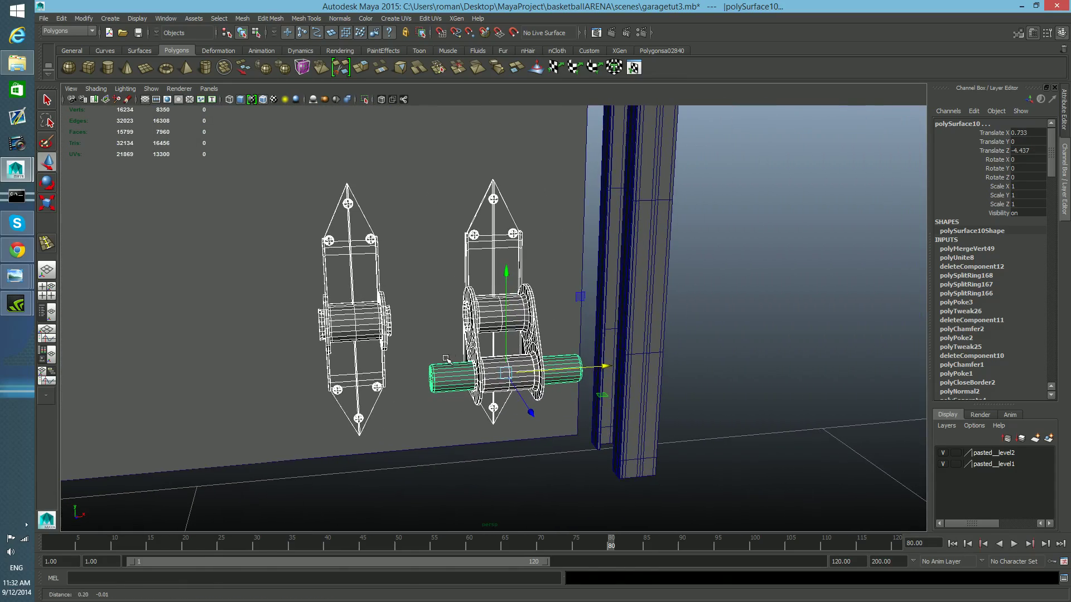
left_click_drag(606, 365, 437, 377)
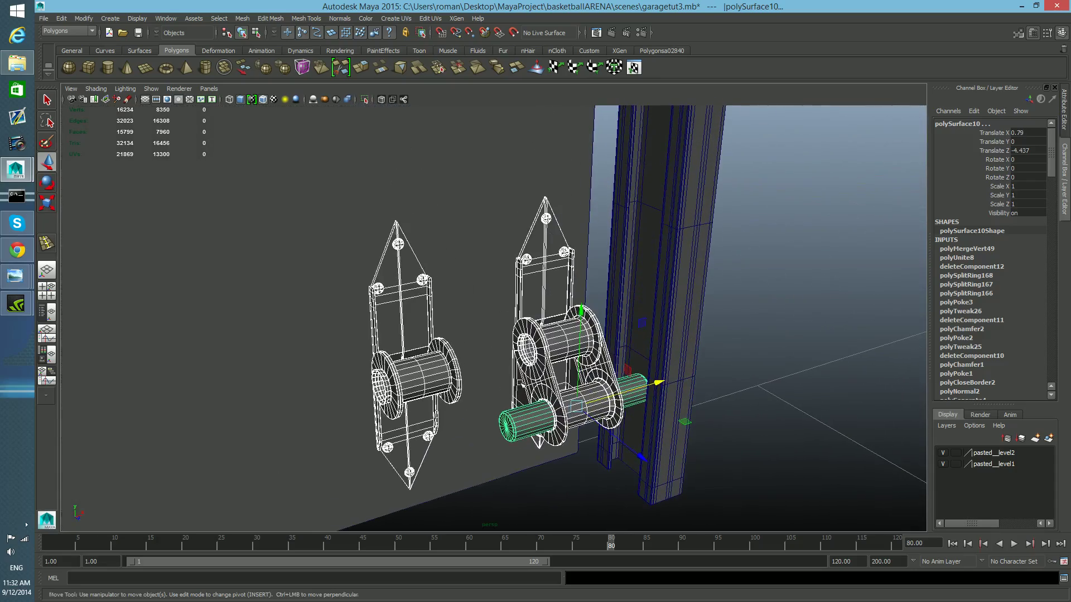
- Raise the pin to about 0.40 in Y and slide it to about -4.16 in Z into the hinge hole
left_click_drag(582, 310, 590, 156)
middle_click_drag(584, 192, 567, 343, "alt")
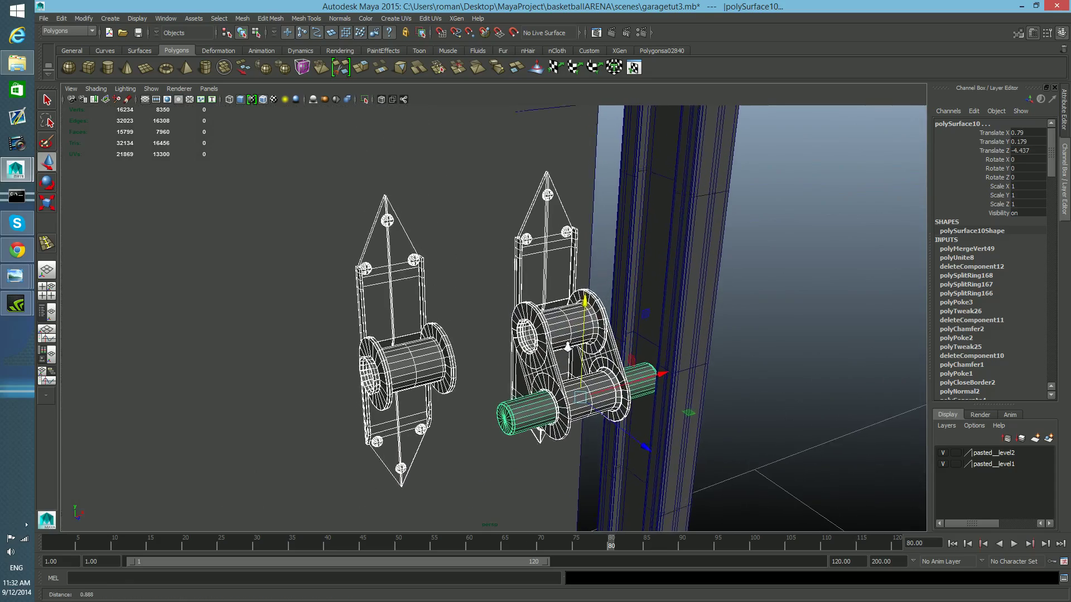
right_click_drag(568, 343, 456, 331, "alt")
left_click_drag(457, 331, 432, 307, "alt")
left_click_drag(537, 250, 512, 169)
middle_click_drag(512, 170, 519, 264, "alt")
scroll(554, 326, "up", 2)
left_click_drag(543, 223, 505, 319)
left_click_drag(547, 314, 802, 405, "alt")
left_click_drag(692, 390, 756, 394, "alt")
left_click_drag(647, 378, 580, 381, "alt")
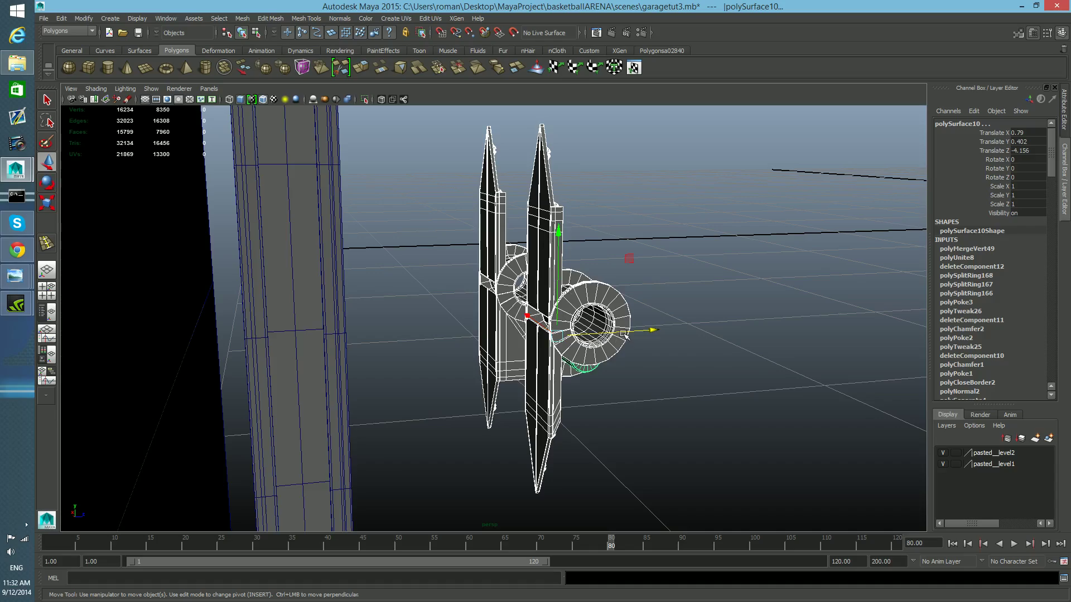
- Enable X-Ray shading in the viewport to see the pin through the hinge
left_click_drag(539, 326, 369, 358, "alt")
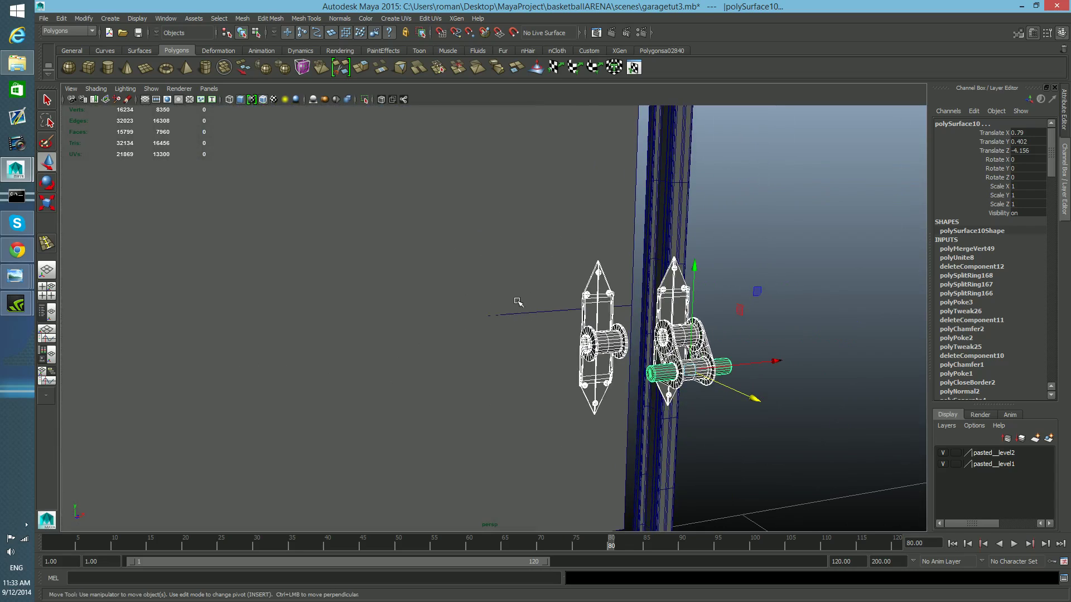
right_click_drag(529, 325, 629, 402, "alt")
mouse_move(347, 376)
left_mouse_down("alt")
mouse_move(428, 387)
mouse_move(248, 361)
mouse_move(346, 356)
left_mouse_up("alt")
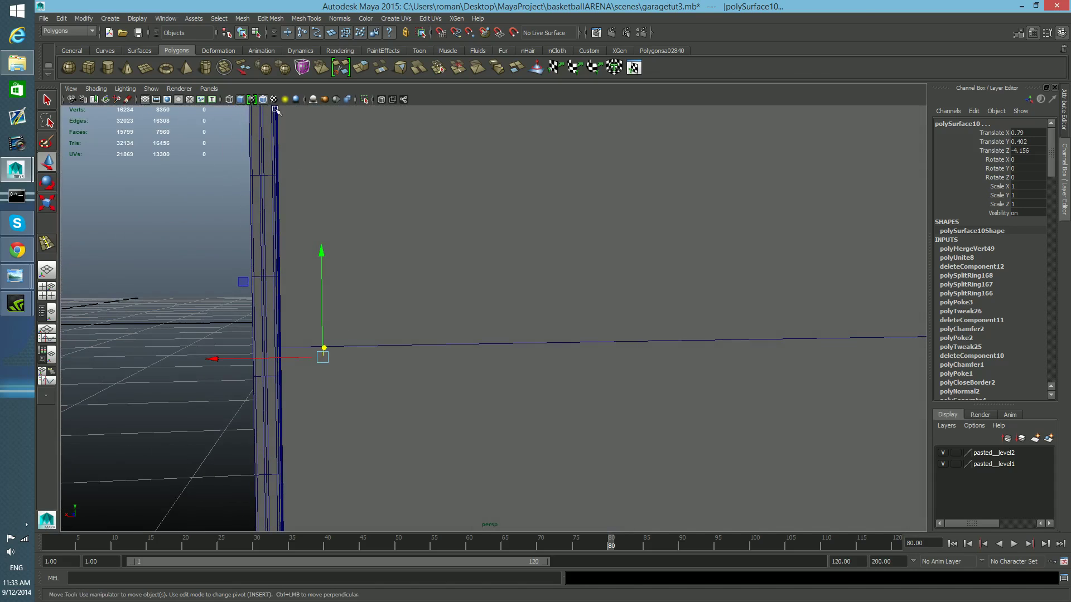
left_click(94, 89)
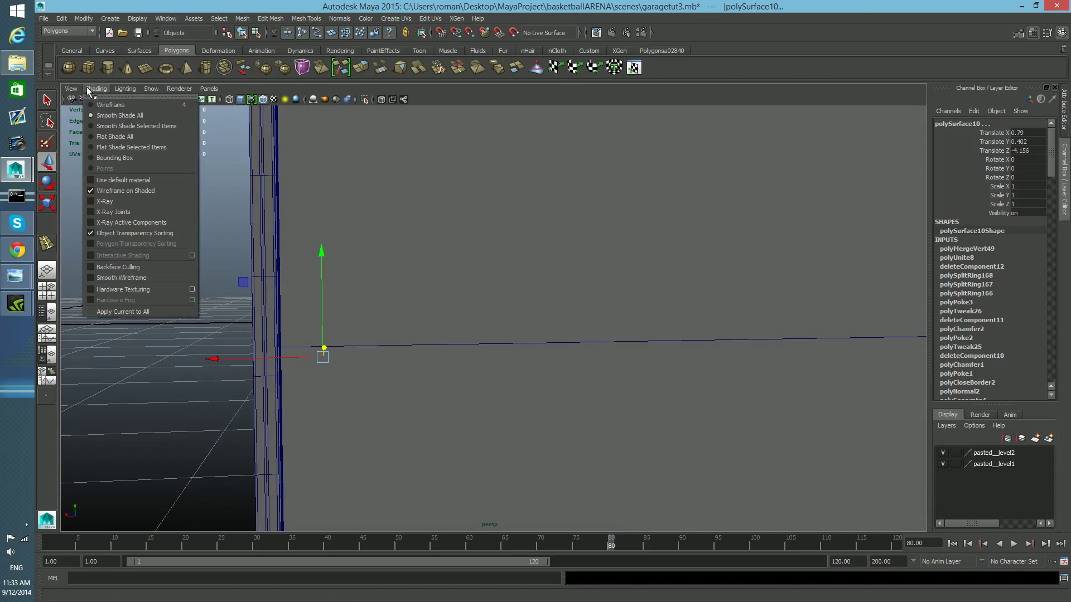
left_click(106, 202)
right_click_drag(511, 427, 511, 397, "alt")
left_click_drag(510, 396, 406, 385, "alt")
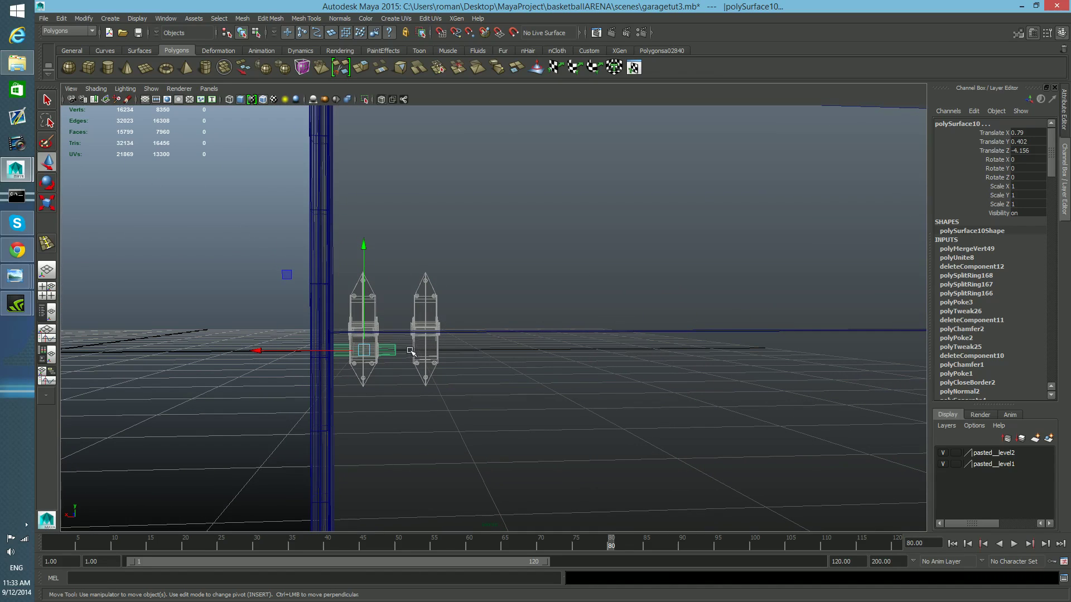
- Switch the viewport renderer to Legacy Default Viewport
left_click(215, 90)
left_click(214, 88)
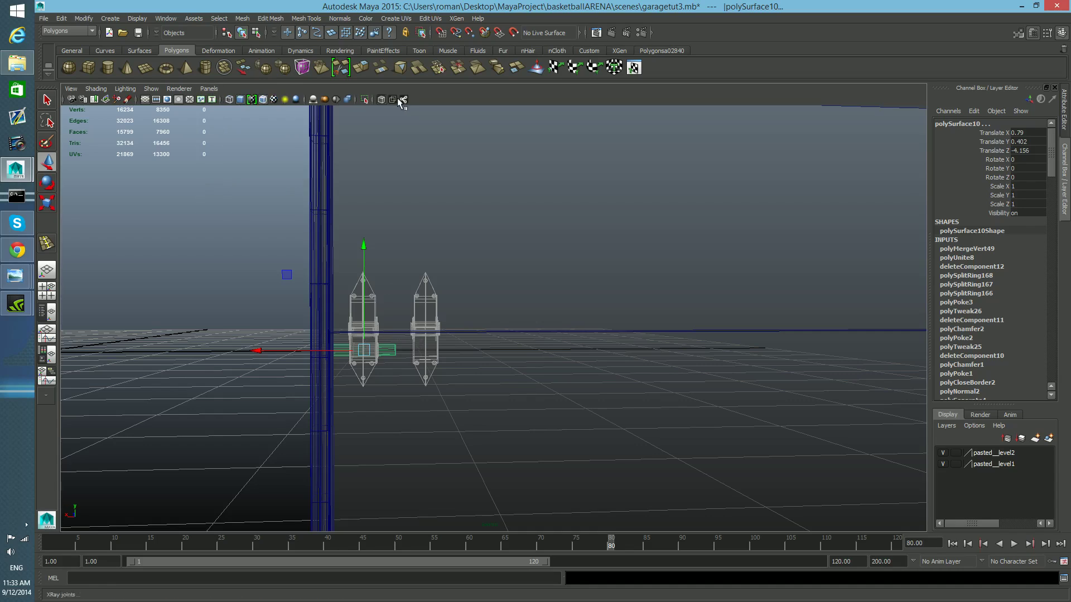
left_click(179, 89)
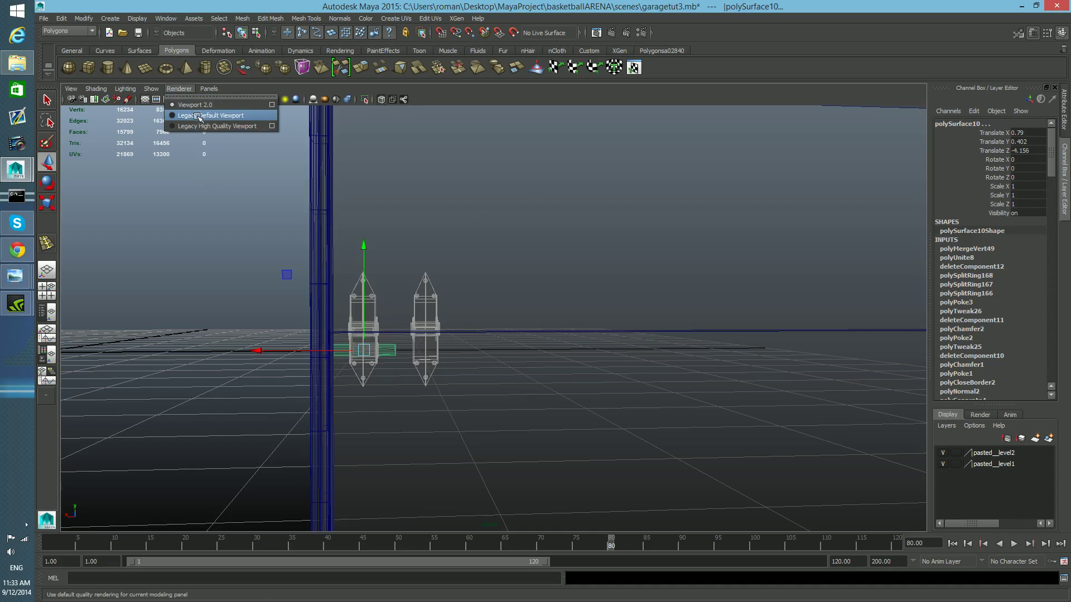
left_click(199, 121)
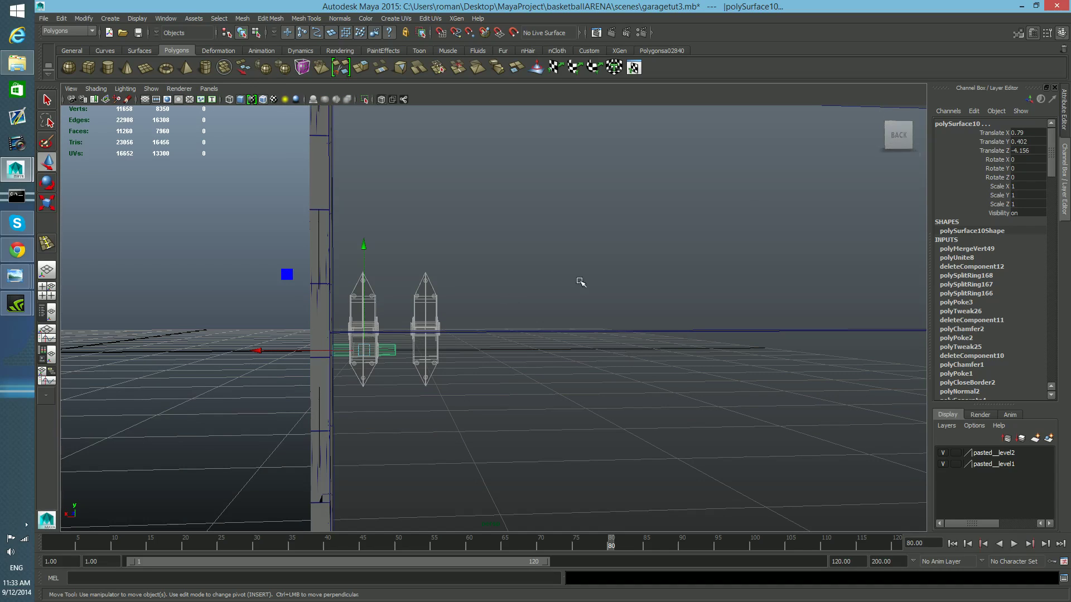
- Align the view to Back and nudge the pin up to about 0.408 in Y
left_click(903, 136)
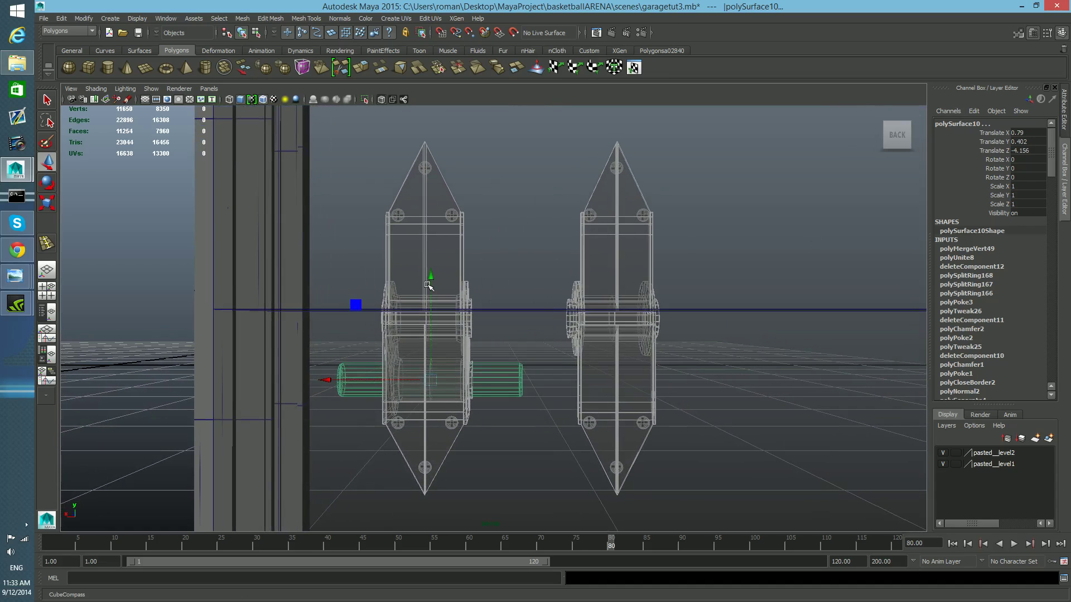
left_click_drag(430, 278, 432, 272)
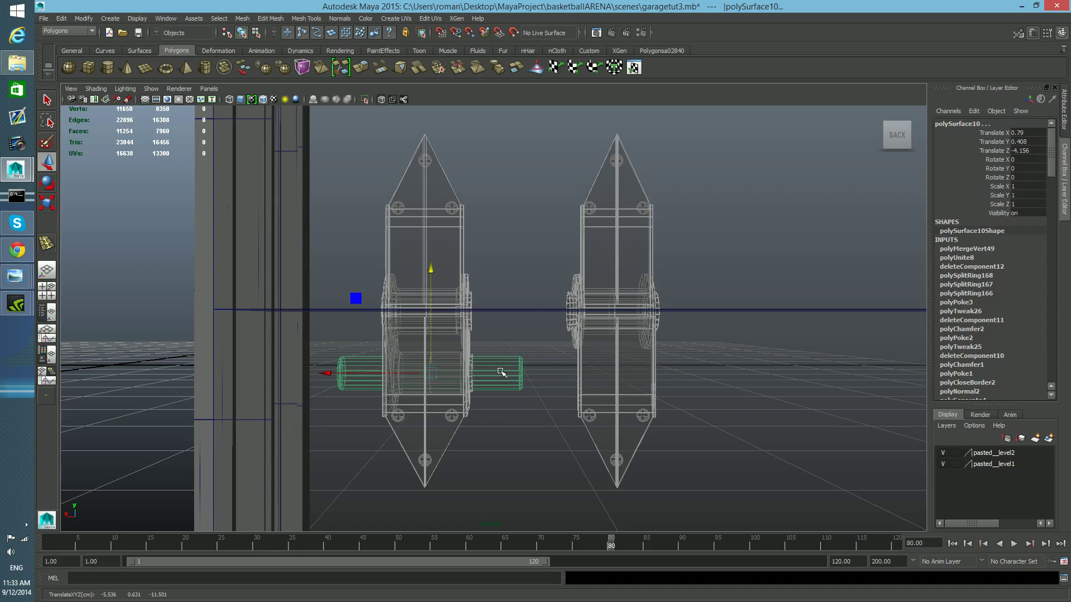
scroll(564, 385, "up", 5)
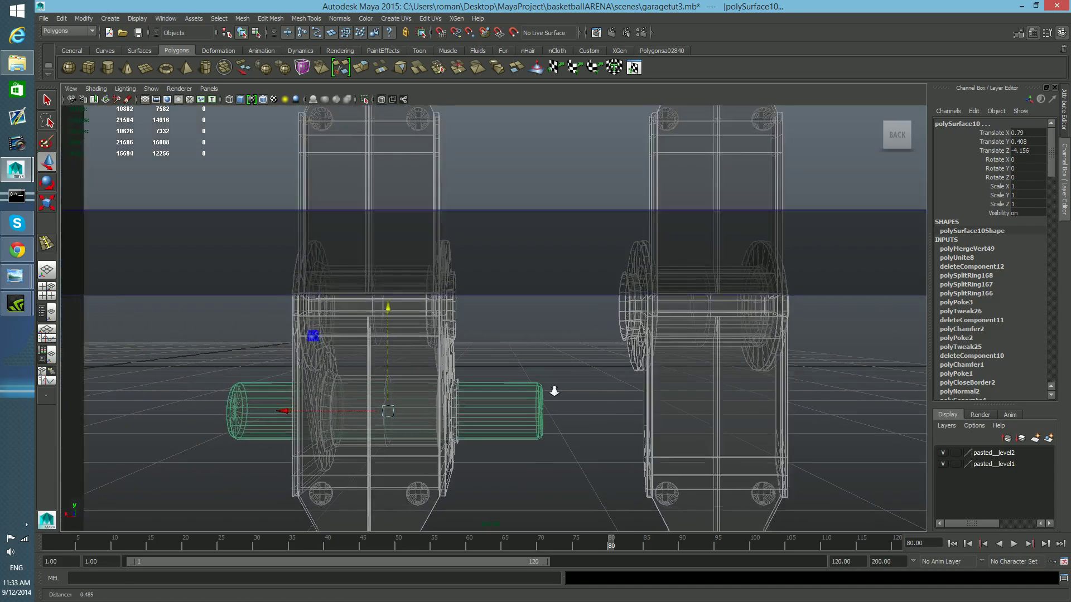
scroll(562, 392, "down", 5)
- Inspect the hinge parts by selecting the opposite hinge, a screw and a hinge plate in back view
left_click_drag(370, 148, 560, 450)
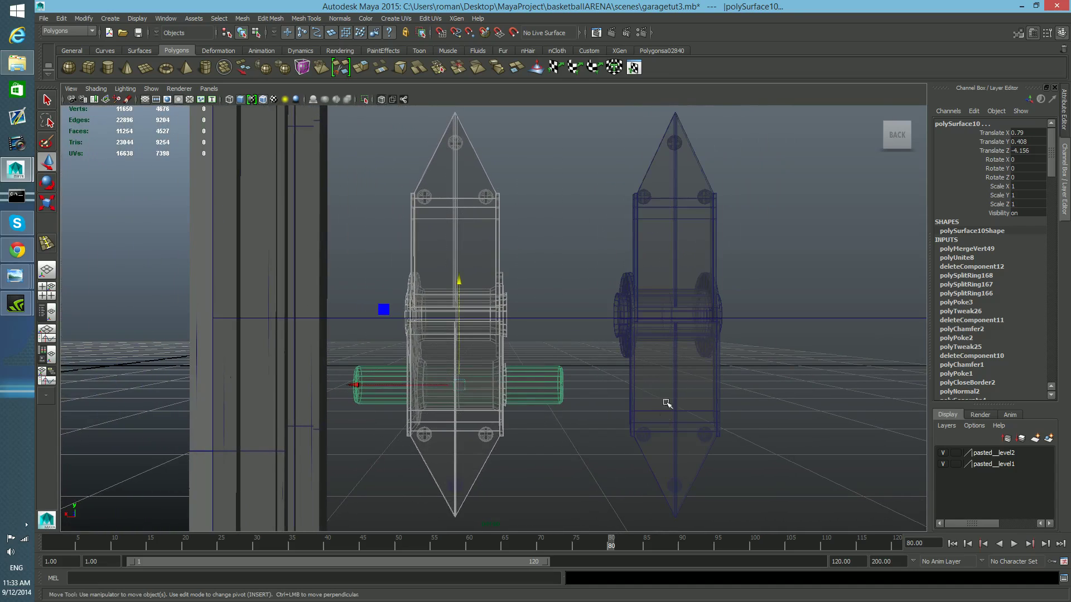
left_click(898, 134)
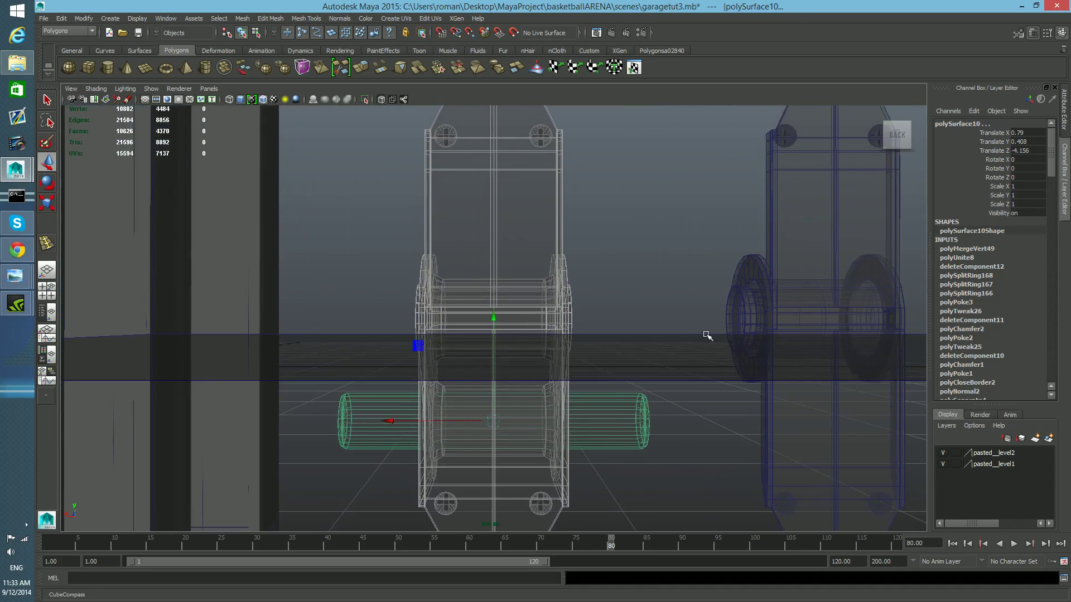
right_click_drag(684, 316, 561, 334, "alt")
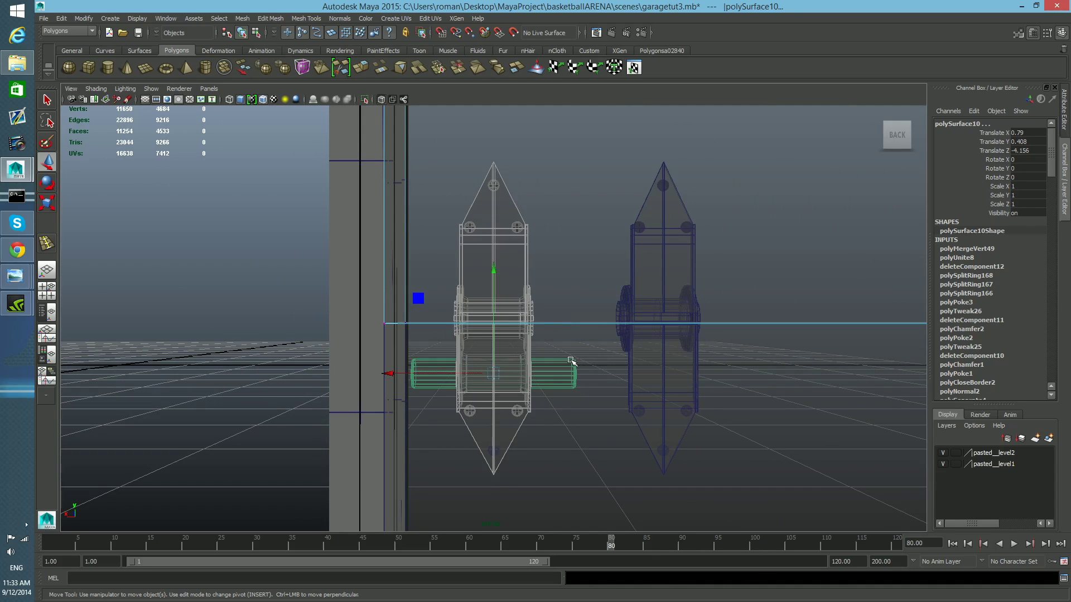
left_click_drag(581, 408, 581, 408)
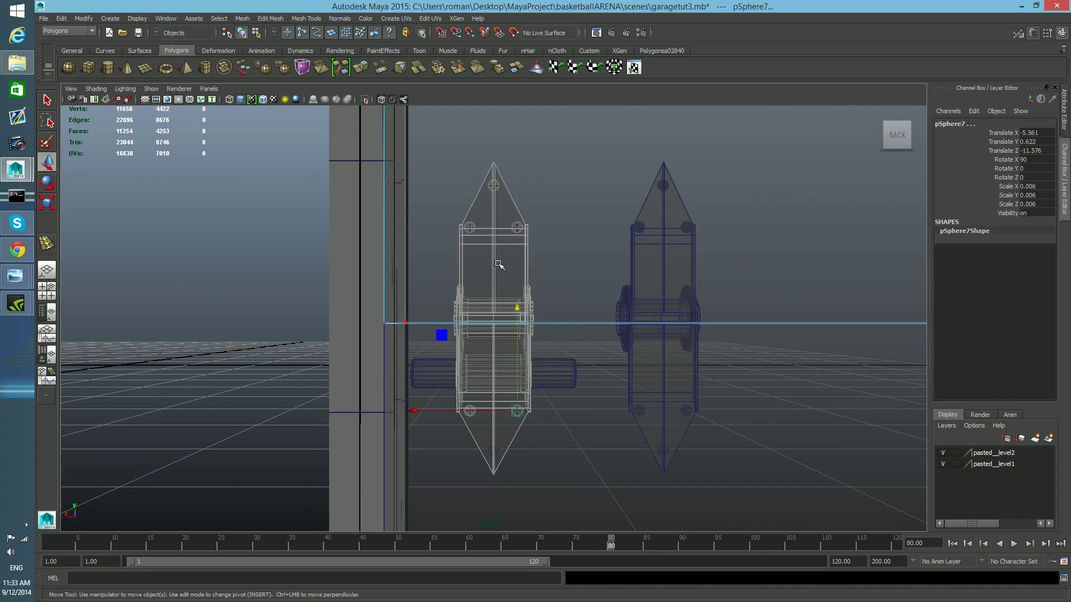
left_click(558, 328)
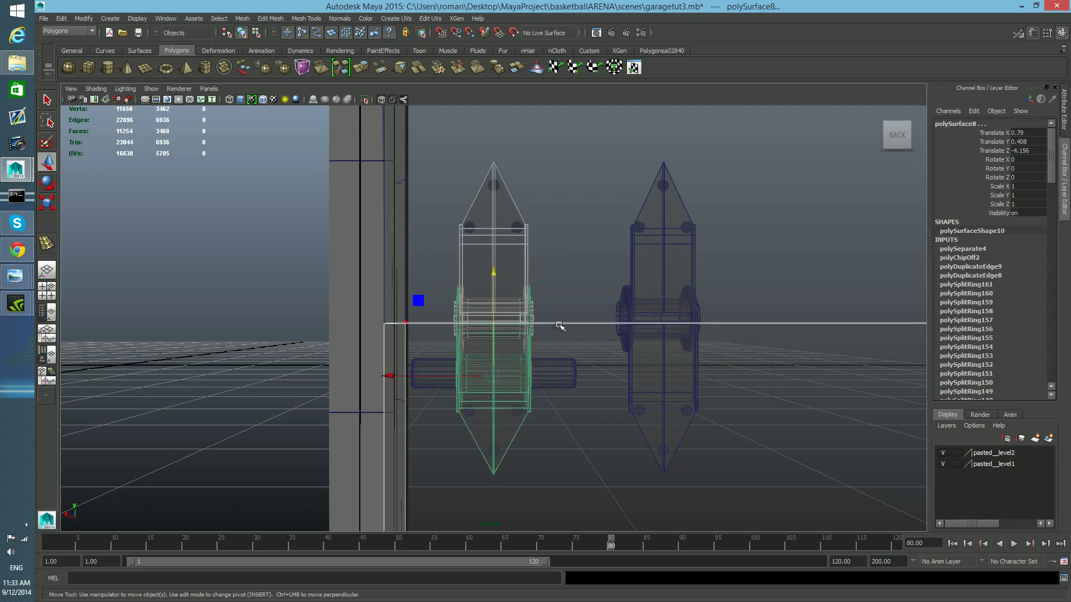
left_click(901, 130)
key("super")
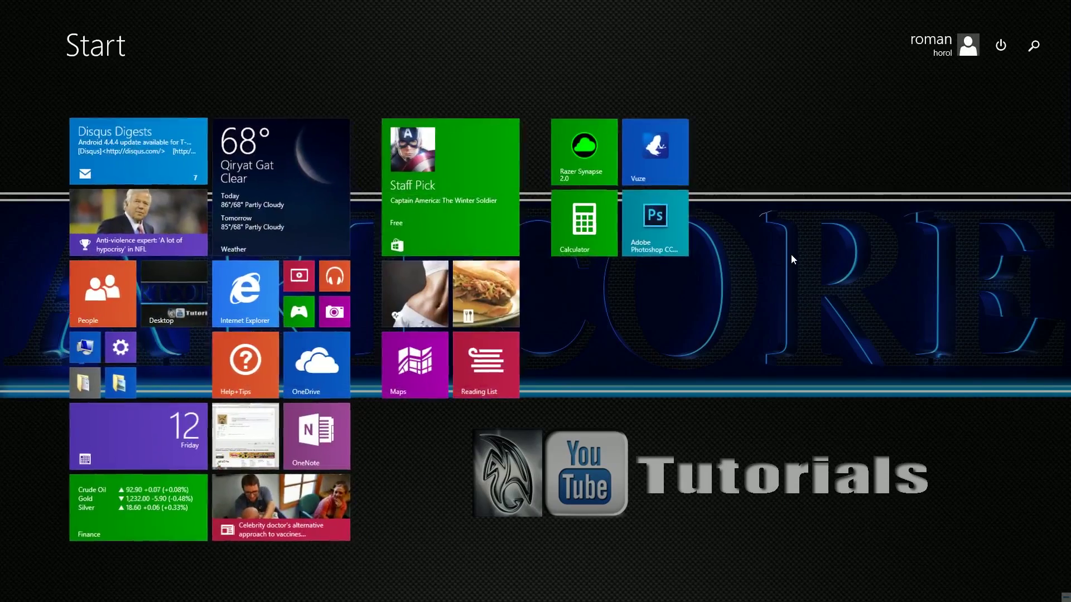
key("super")
right_click_drag(791, 254, 552, 294, "alt")
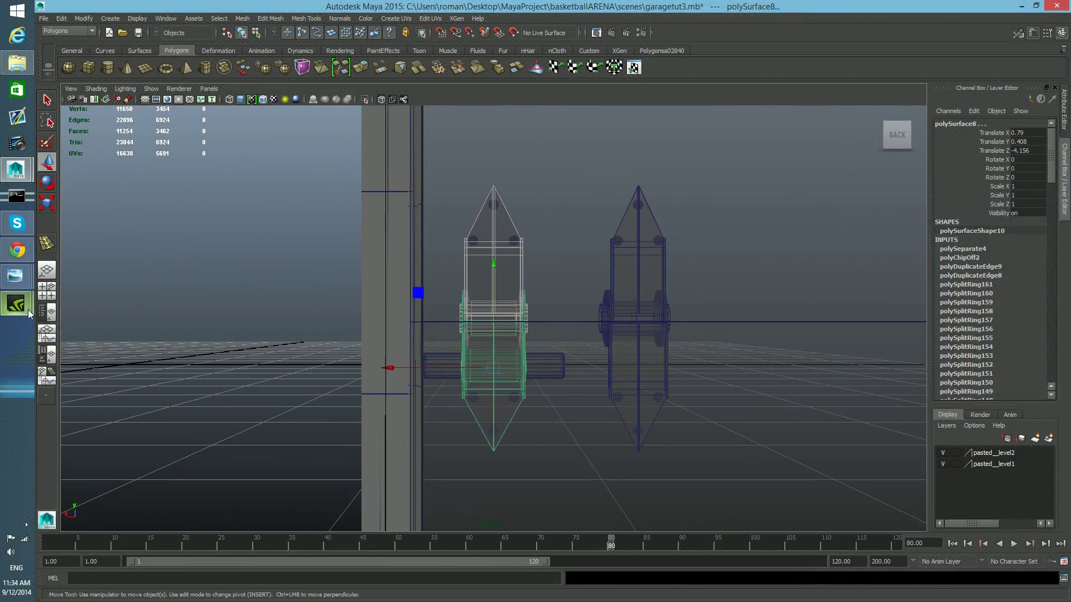
- Switch to the four-panel layout, set one panel to the Back camera and maximize it
left_click(47, 291)
scroll(665, 434, "down", 2)
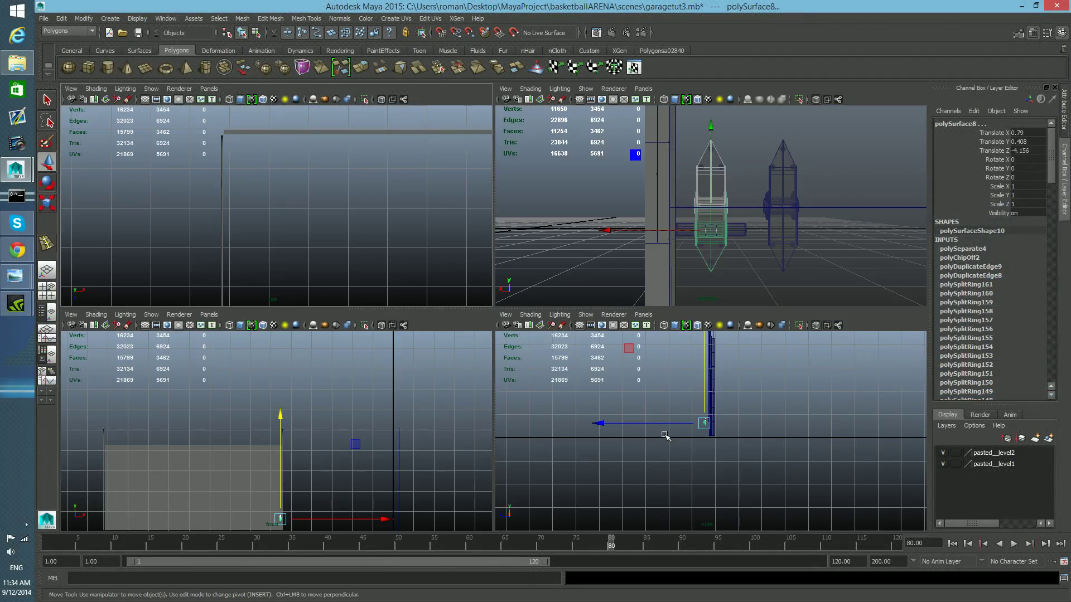
scroll(319, 270, "down", 2)
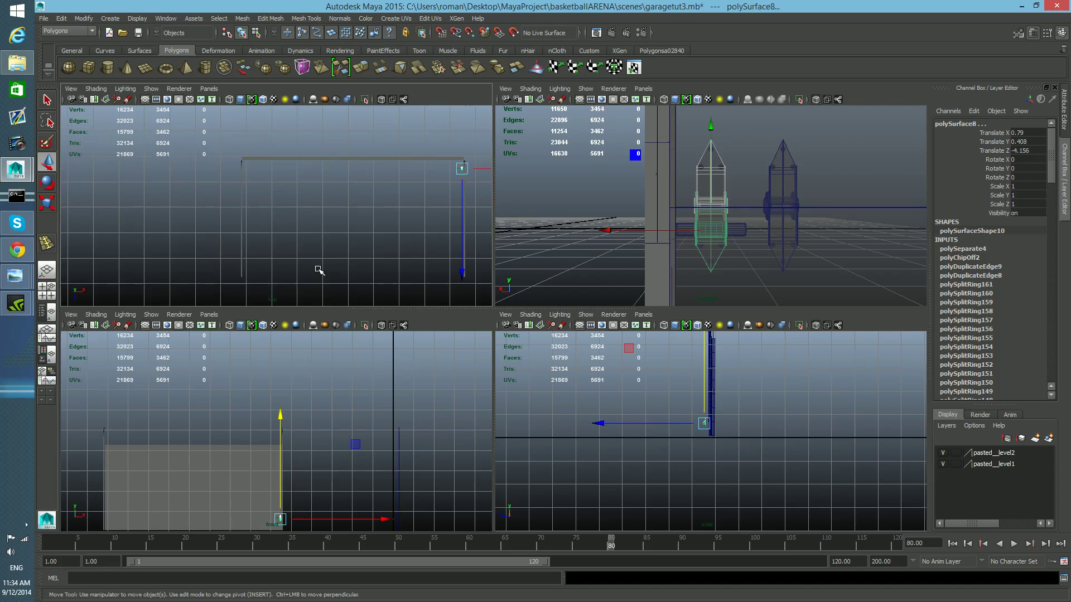
scroll(329, 444, "down", 3)
scroll(684, 409, "down", 1)
scroll(685, 408, "up", 3)
middle_click_drag(676, 401, 681, 447, "alt")
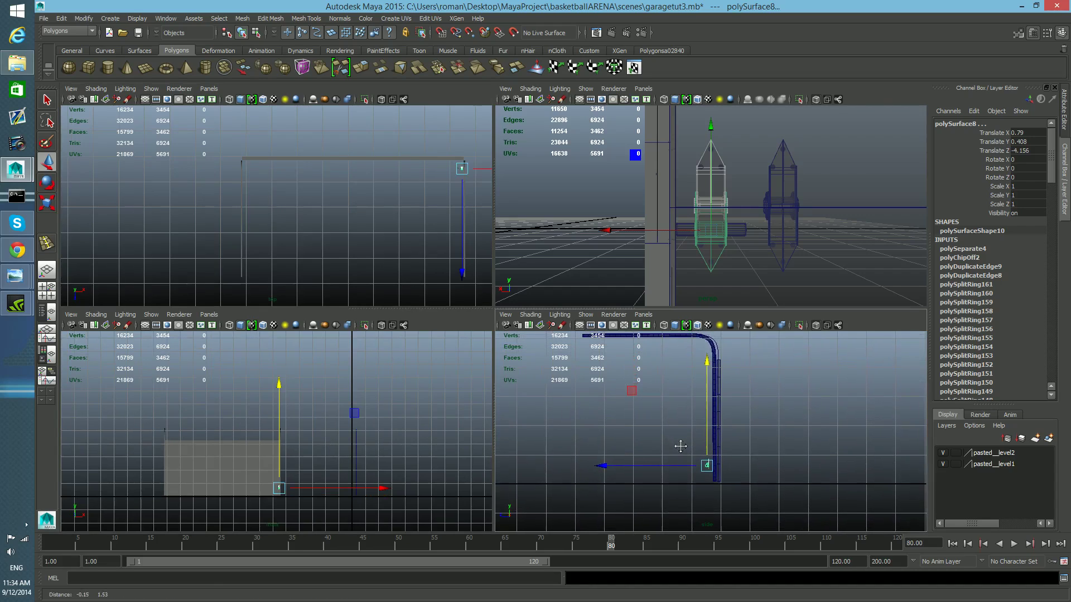
left_click(505, 316)
mouse_move(565, 441)
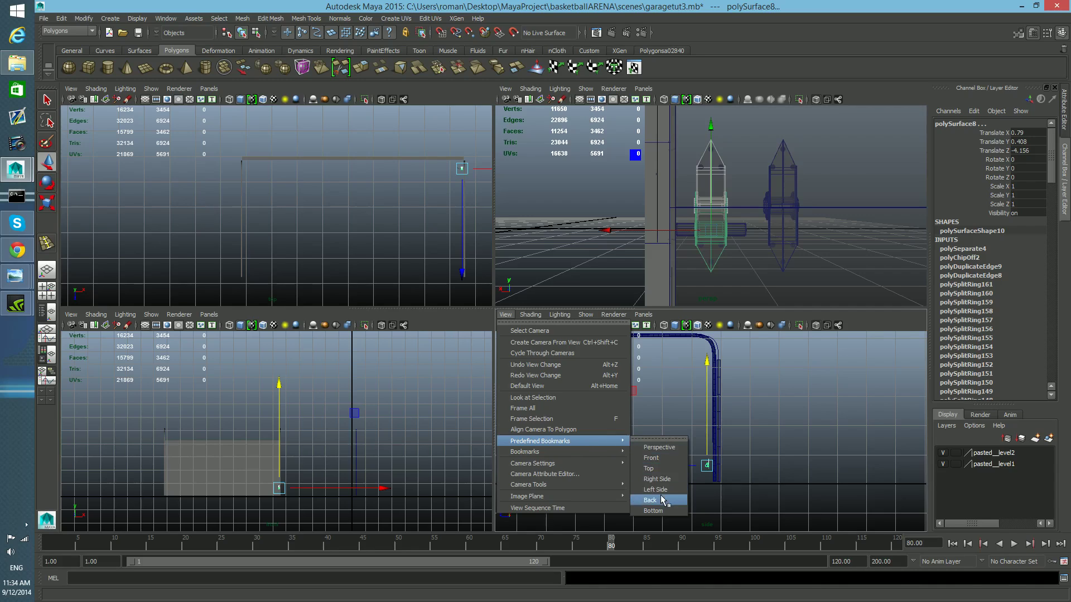
left_click(664, 459)
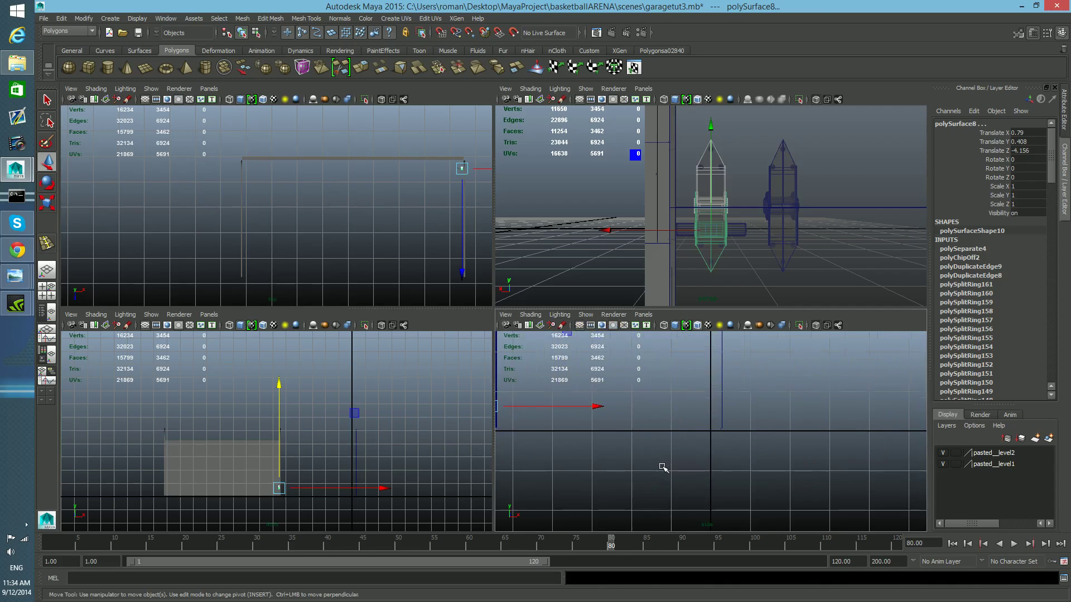
key("space")
- Zoom into the hinge and pin in the back view, undoing an accidental nudge of the hinge plate
middle_click_drag(432, 368, 805, 419, "alt")
scroll(502, 403, "up", 2)
middle_click_drag(373, 367, 611, 395, "alt")
scroll(594, 409, "up", 6)
middle_click_drag(625, 437, 411, 402, "alt")
scroll(433, 414, "down", 2)
scroll(487, 461, "up", 2)
scroll(498, 467, "up", 3)
scroll(499, 467, "up", 2)
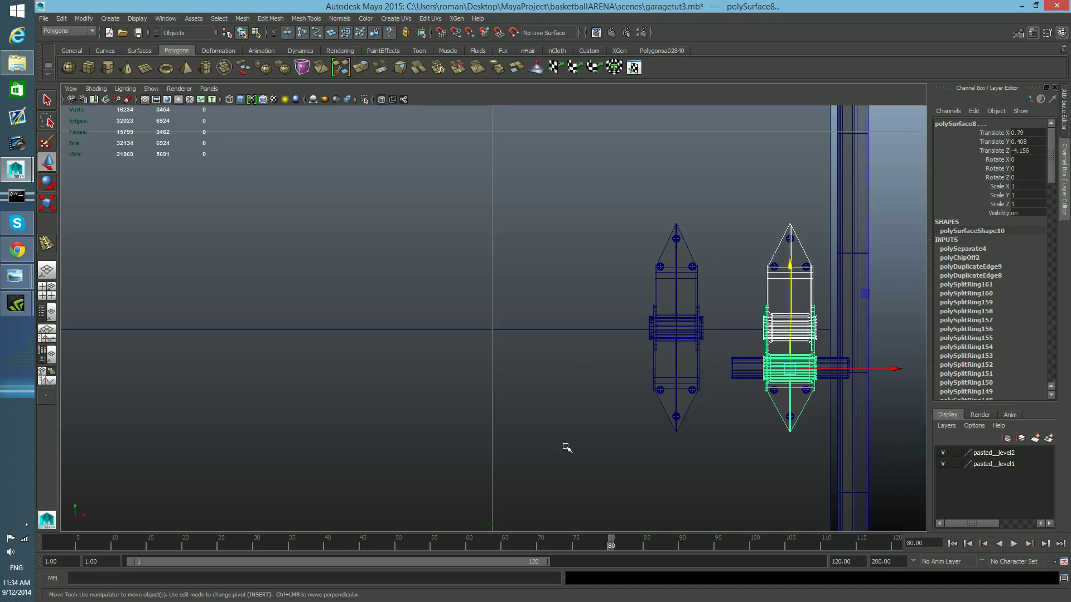
middle_click_drag(567, 447, 406, 435, "alt")
scroll(406, 435, "up", 1)
scroll(409, 440, "up", 1)
scroll(427, 449, "up", 2)
middle_click_drag(499, 459, 354, 444, "alt")
scroll(562, 341, "up", 1)
scroll(566, 346, "up", 1)
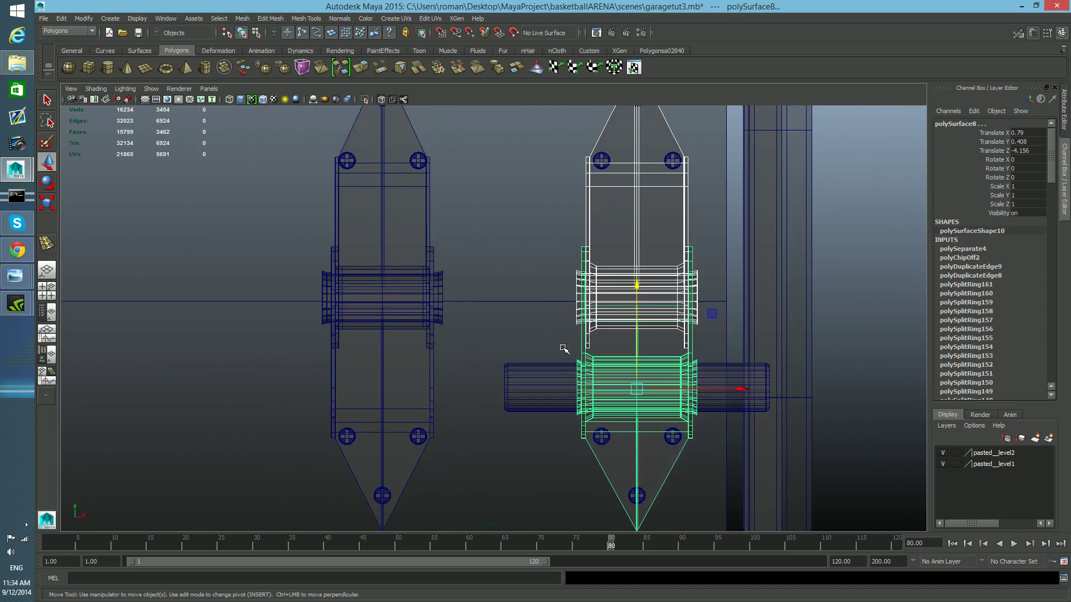
middle_click_drag(559, 347, 505, 369, "alt")
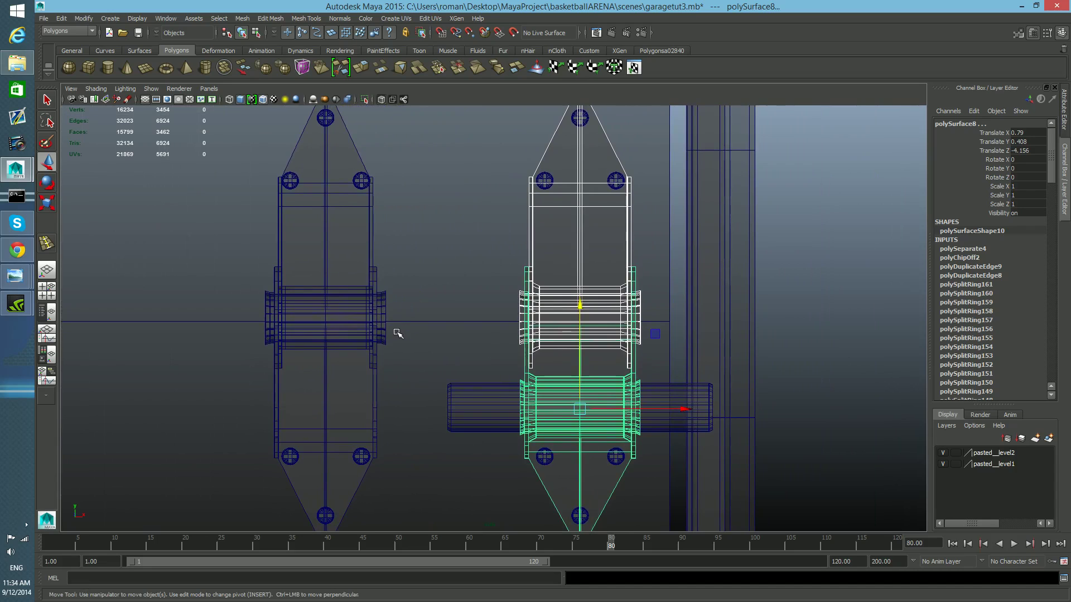
middle_click_drag(438, 361, 392, 349, "alt")
scroll(407, 366, "up", 2)
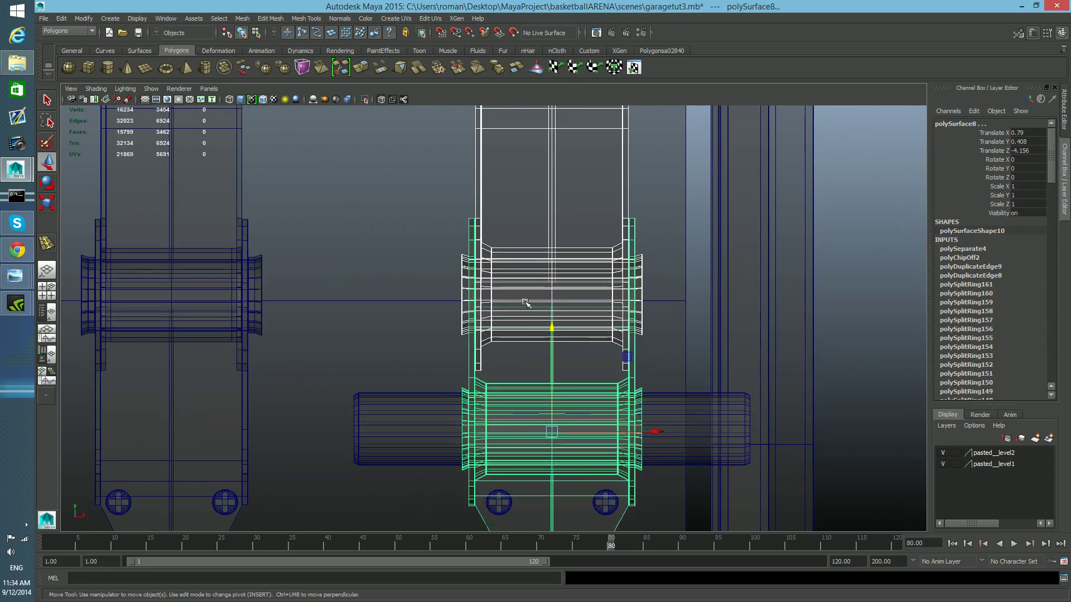
left_click_drag(553, 329, 552, 330)
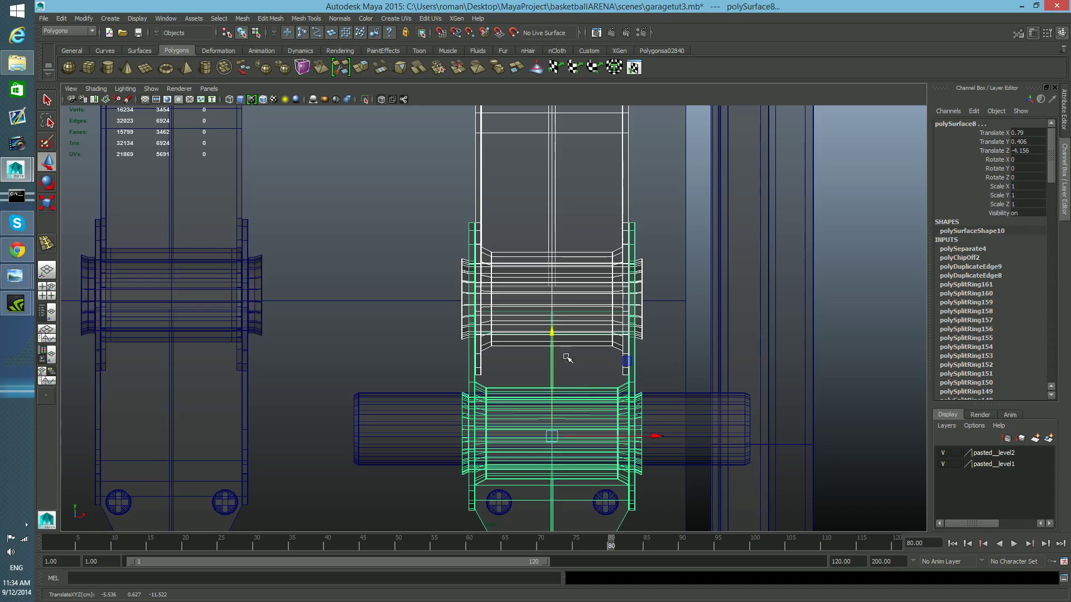
key("ctrl+z")
- Select the pin and then the screws in turn to check the pin's fit between the hinge plates
left_click(701, 411)
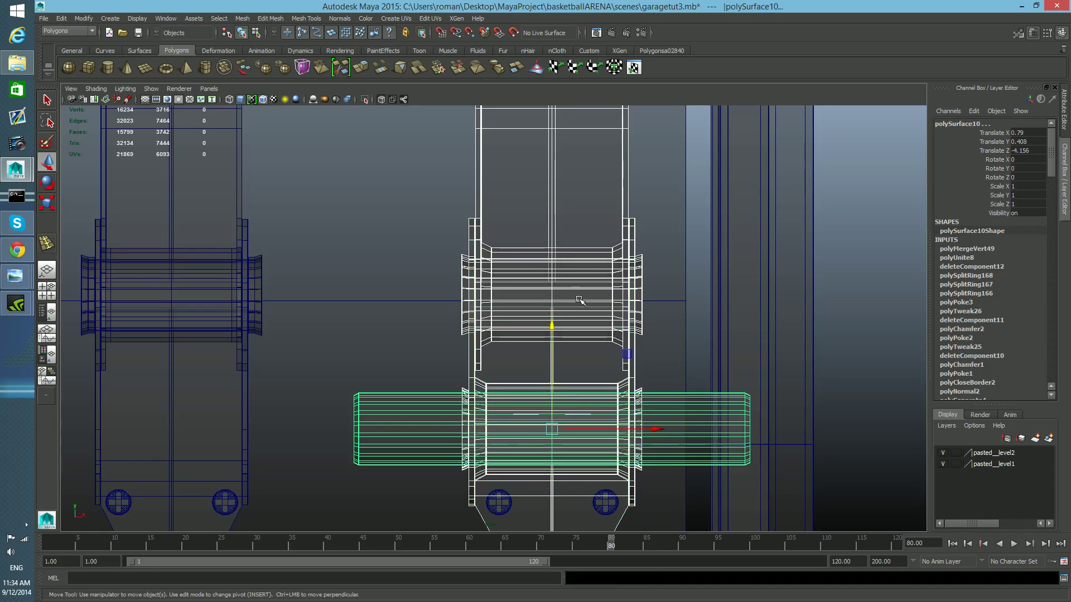
scroll(342, 318, "down", 5)
left_click_drag(444, 299, 464, 355)
scroll(397, 388, "up", 8)
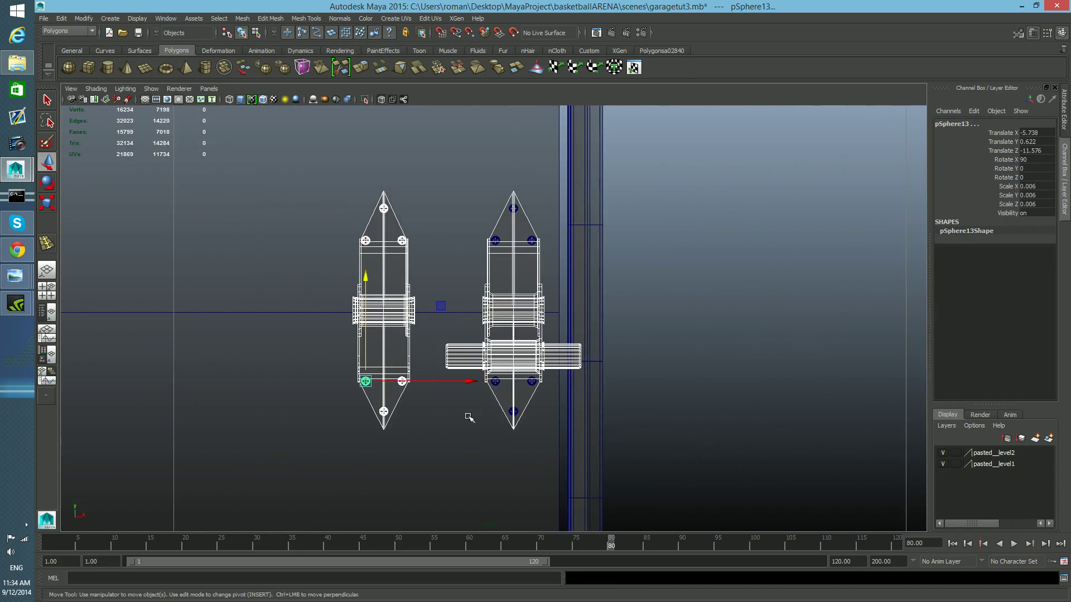
left_click_drag(481, 208, 542, 254, "shift")
left_click_drag(491, 381, 548, 450, "shift")
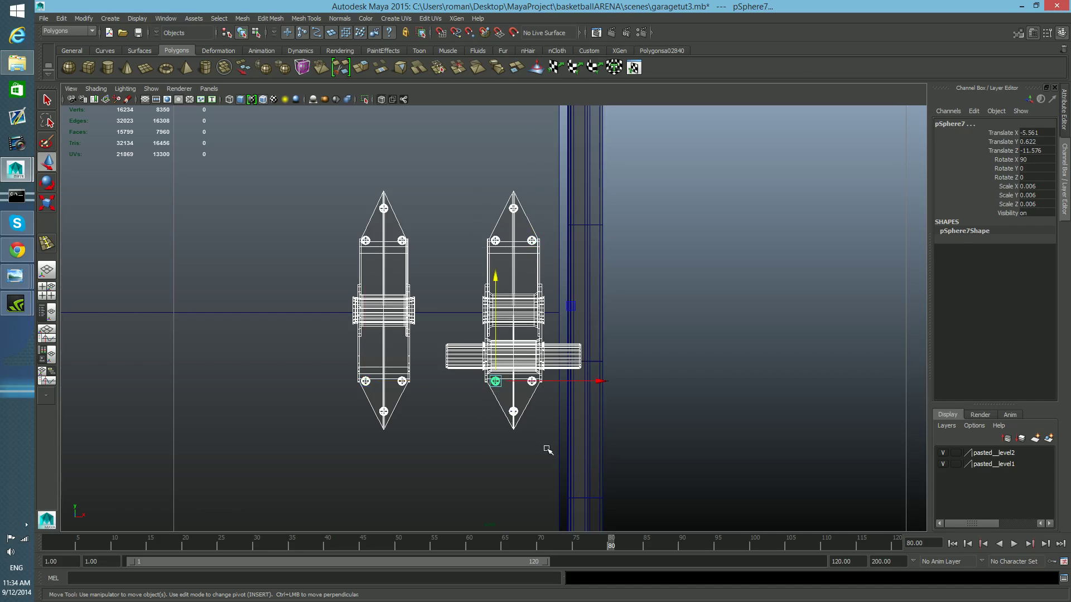
scroll(503, 357, "up", 5)
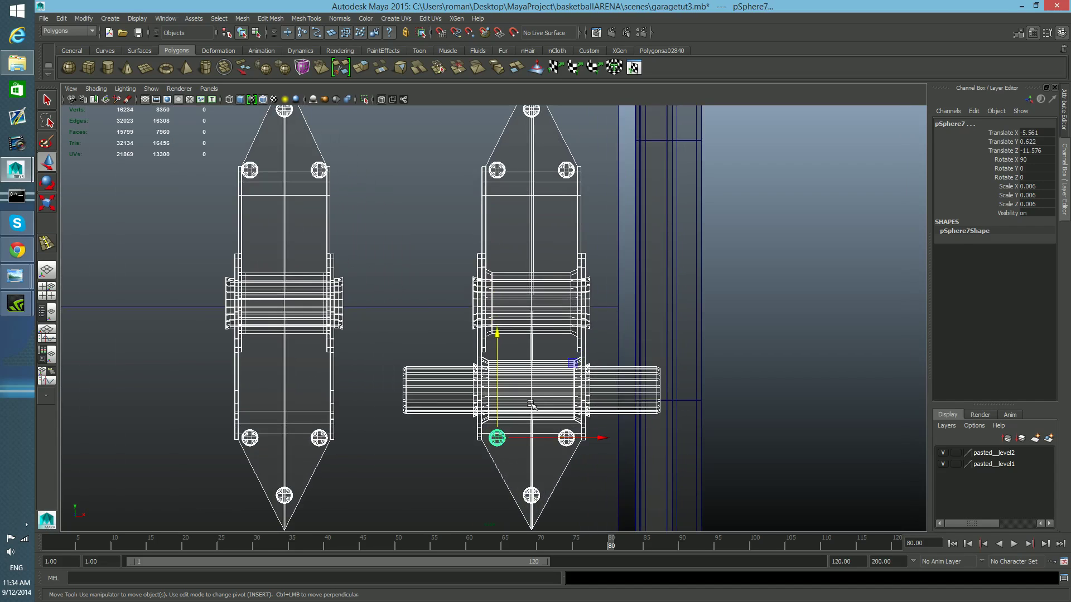
- Nudge the pin slightly downward in the back view and return to the four-panel layout
scroll(498, 383, "up", 2)
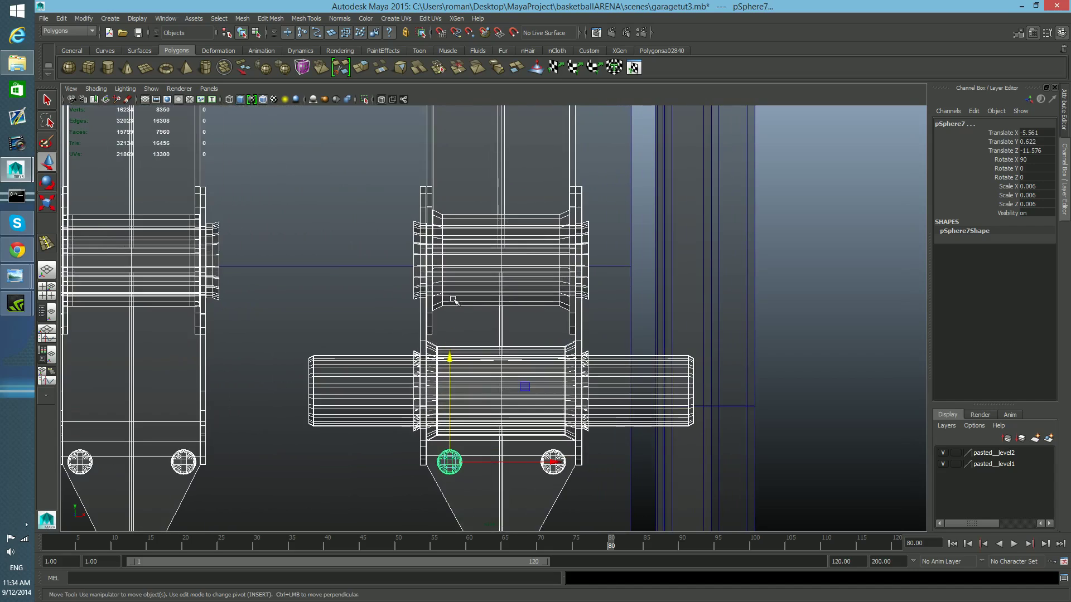
left_click_drag(452, 357, 453, 364)
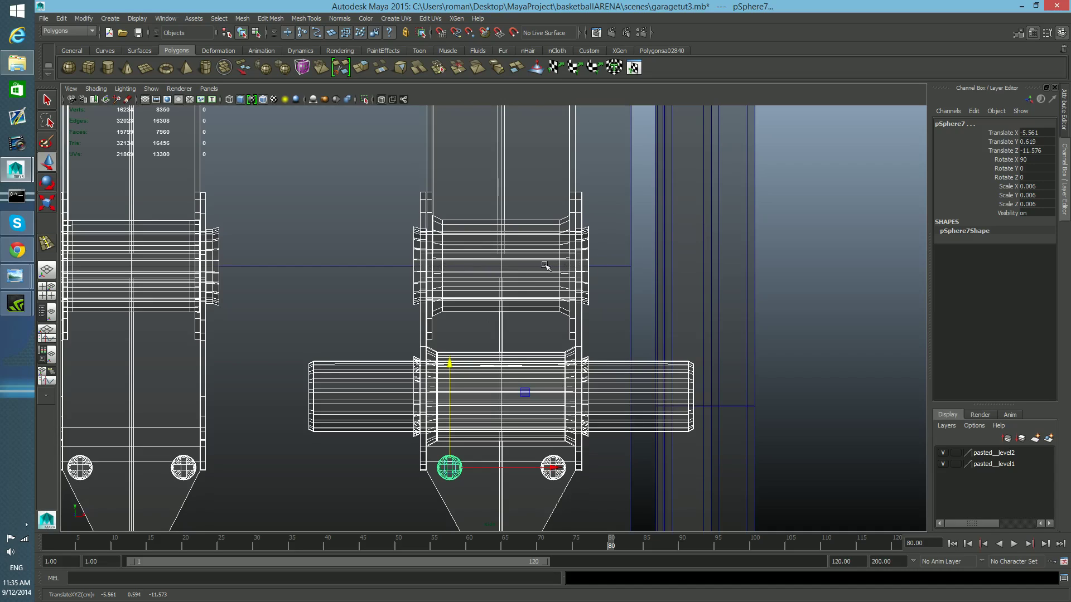
key("space")
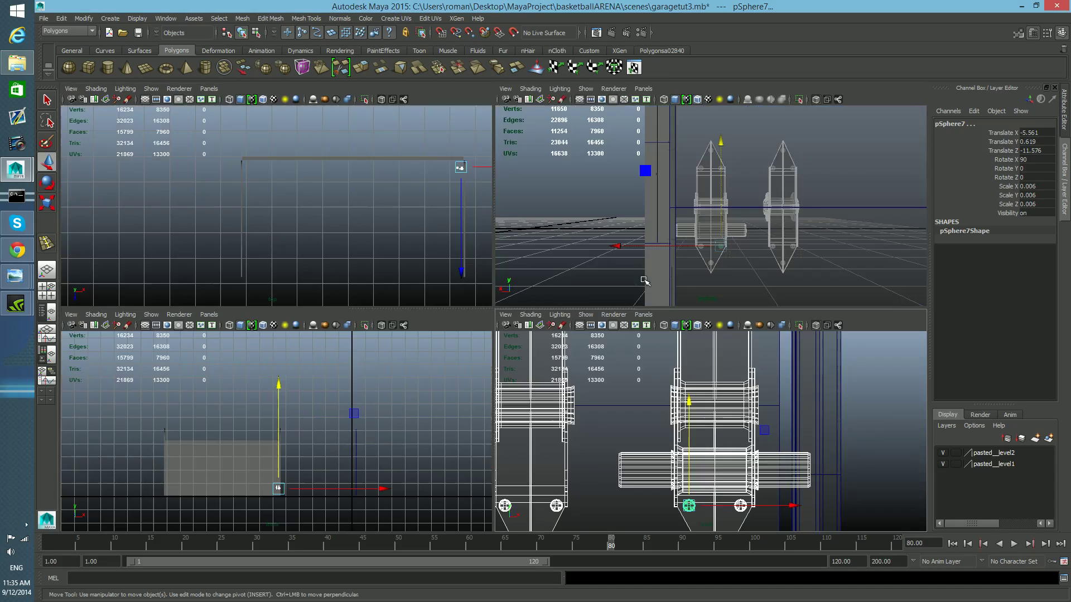
- Maximize the perspective view, orbit to the hinge and turn off X-Ray shading
key("space")
left_click_drag(535, 351, 703, 378, "alt")
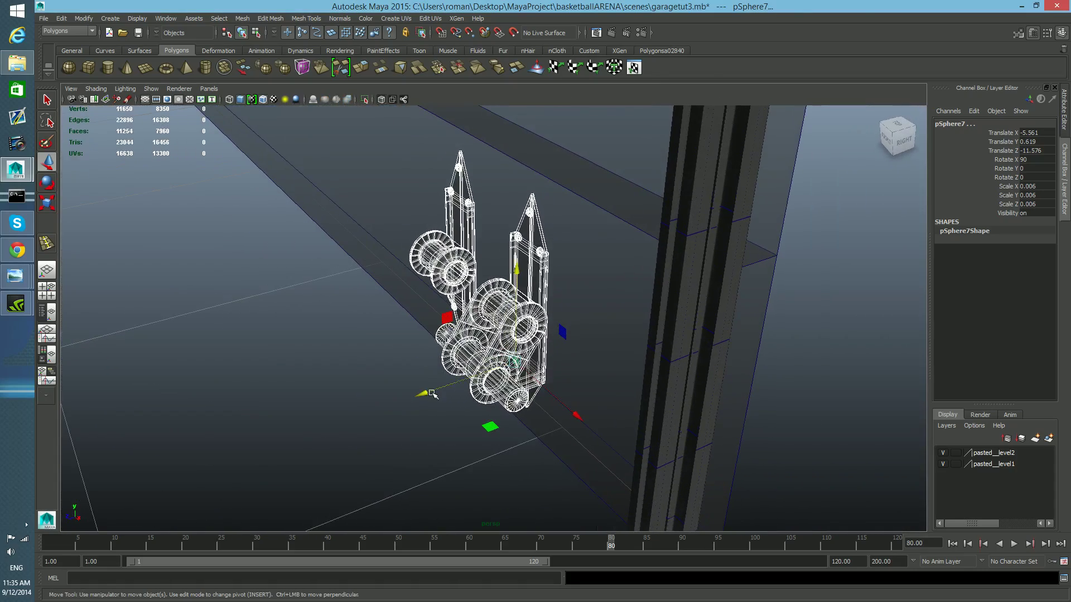
mouse_move(426, 390)
left_mouse_down()
mouse_move(641, 363)
mouse_move(717, 375)
mouse_move(462, 366)
mouse_move(617, 369)
mouse_move(495, 366)
mouse_move(505, 362)
left_mouse_up()
left_click(96, 89)
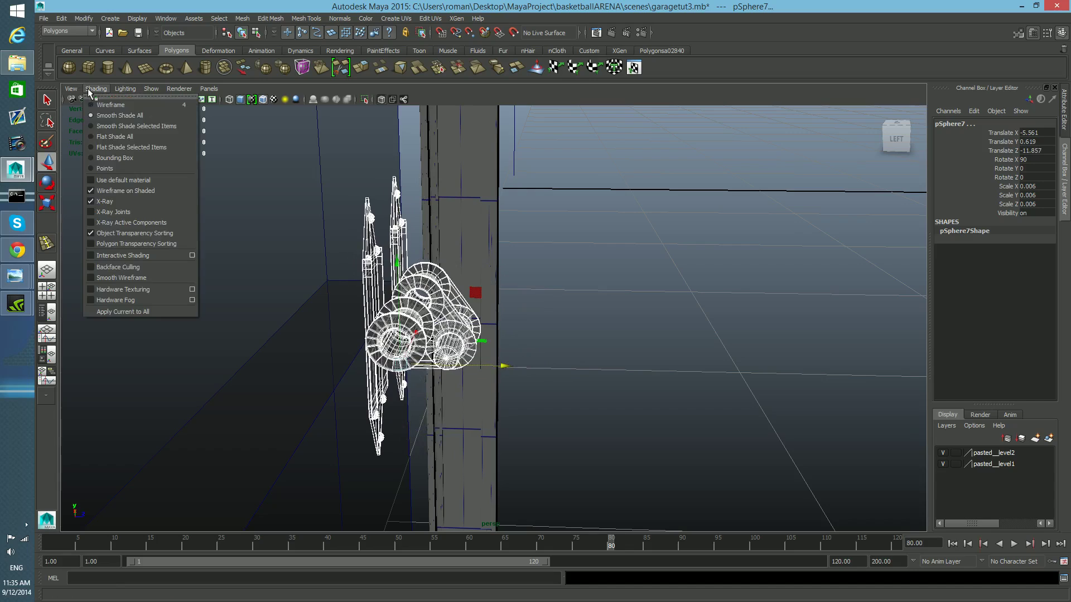
left_click(101, 198)
- Orbit and zoom around the hinge joint, inspecting the pin link and the neighbouring hinge plate up close
middle_click_drag(449, 340, 511, 300, "alt")
left_click_drag(512, 300, 533, 313, "alt")
left_click_drag(586, 342, 607, 354)
mouse_move(607, 354)
right_mouse_down("alt")
mouse_move(530, 353)
mouse_move(688, 376)
mouse_move(605, 369)
right_mouse_up("alt")
middle_click_drag(606, 369, 539, 404, "alt")
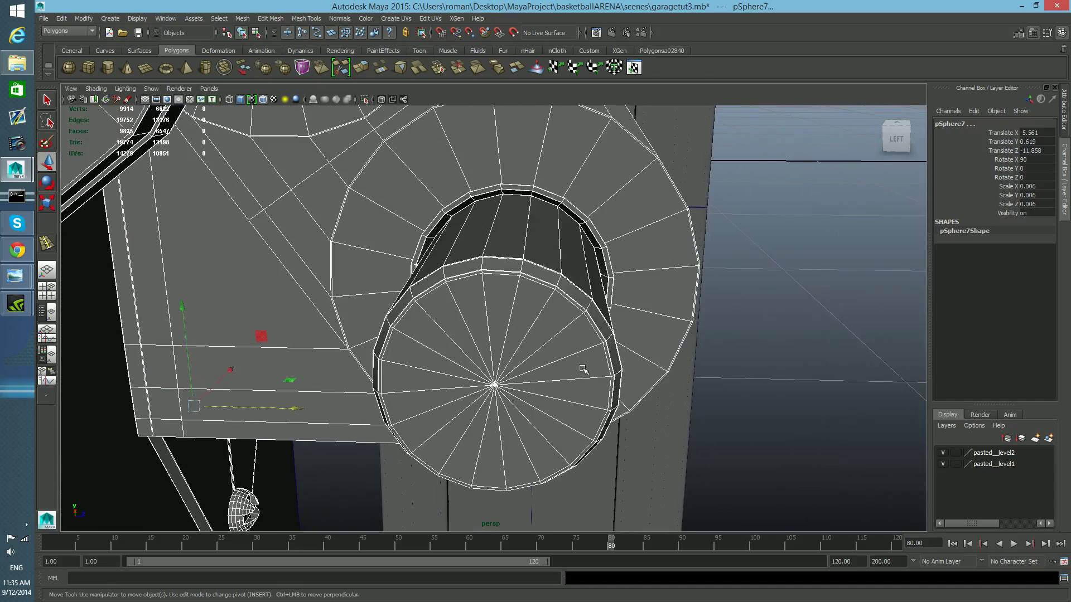
left_click(552, 260)
right_click_drag(566, 293, 481, 298, "alt")
left_click_drag(481, 298, 503, 259, "alt")
key("e")
key("r")
key("e")
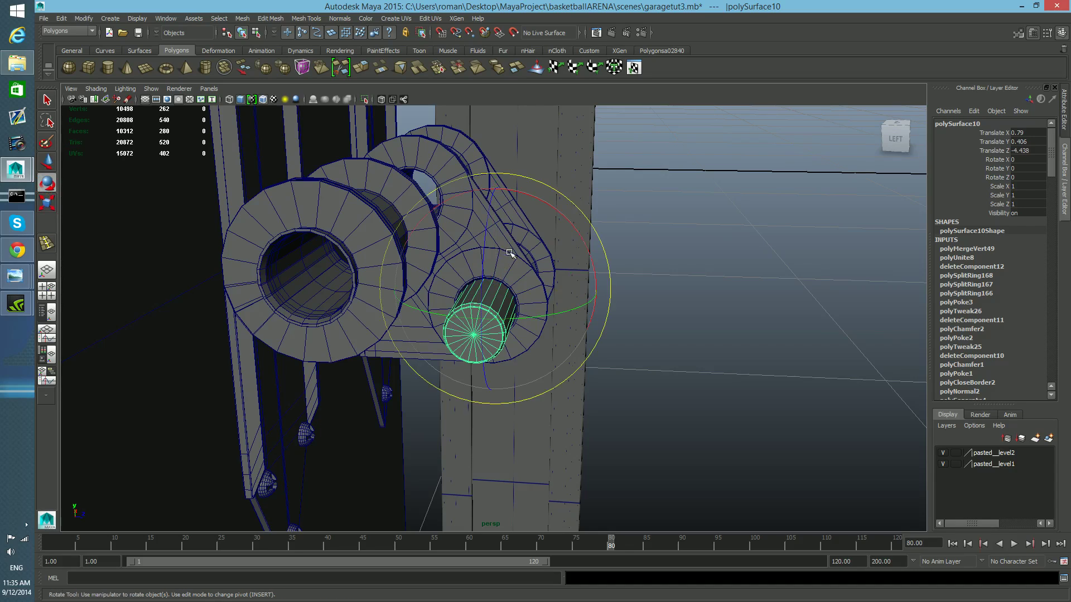
left_click_drag(503, 319, 513, 303, "alt")
middle_click_drag(513, 303, 502, 333, "alt")
scroll(501, 333, "up", 5)
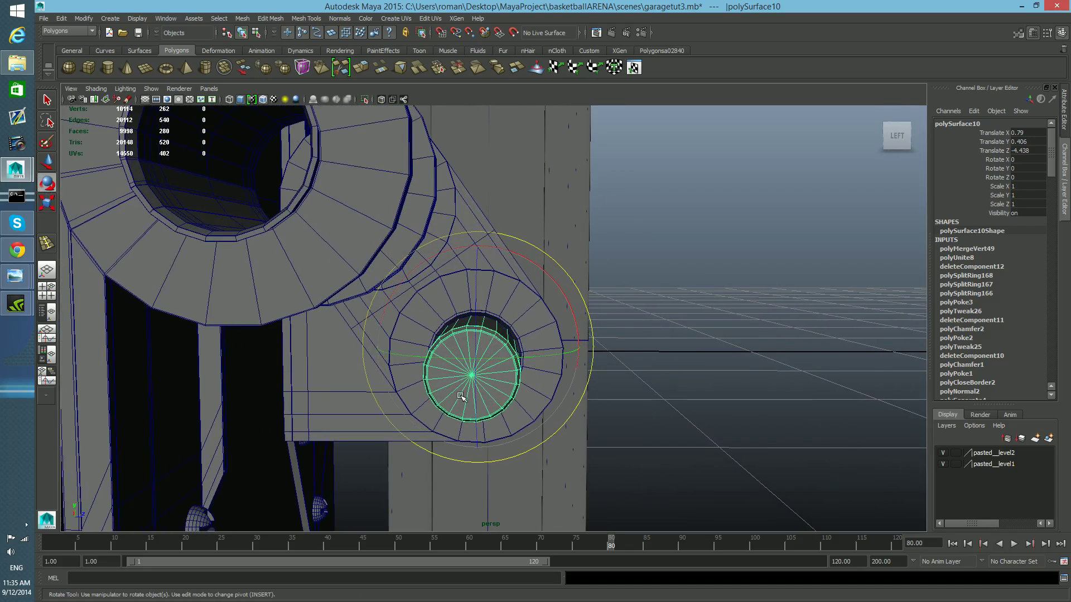
left_click_drag(524, 305, 502, 358, "alt")
left_click(484, 248)
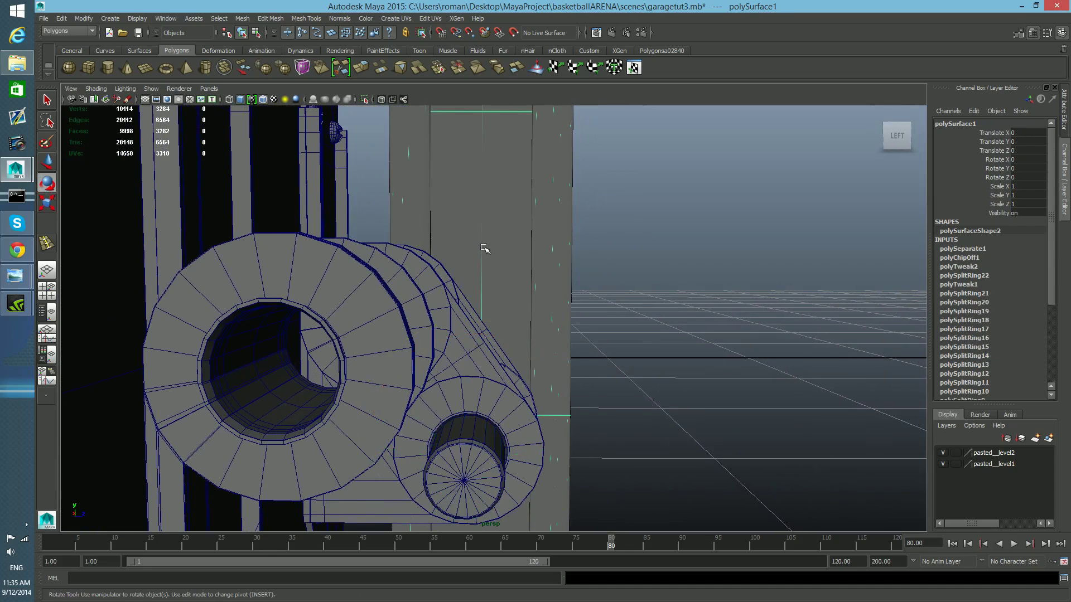
scroll(491, 260, "down", 4)
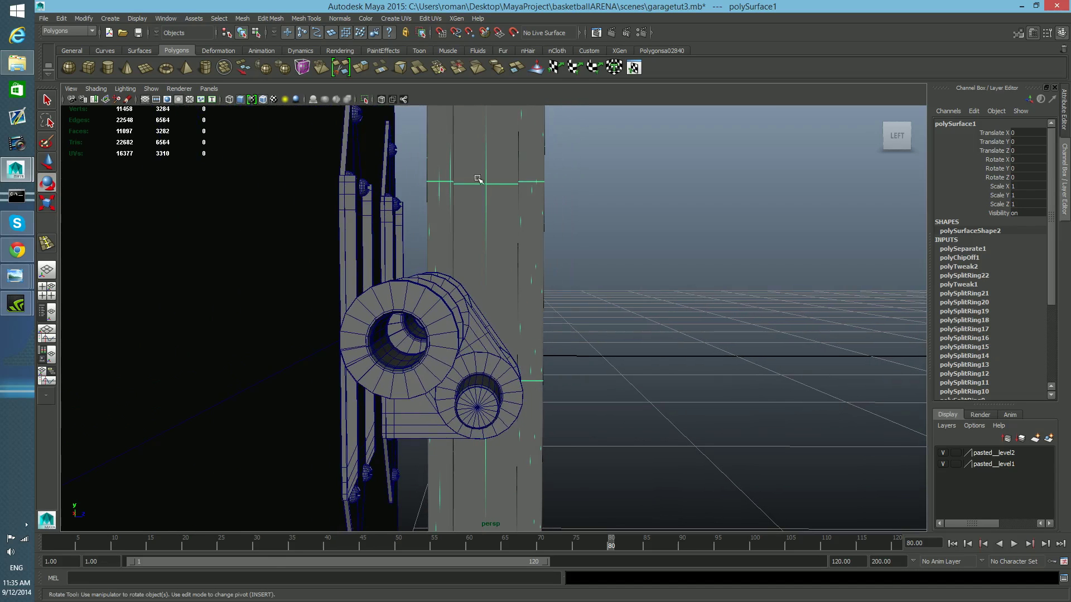
key("e")
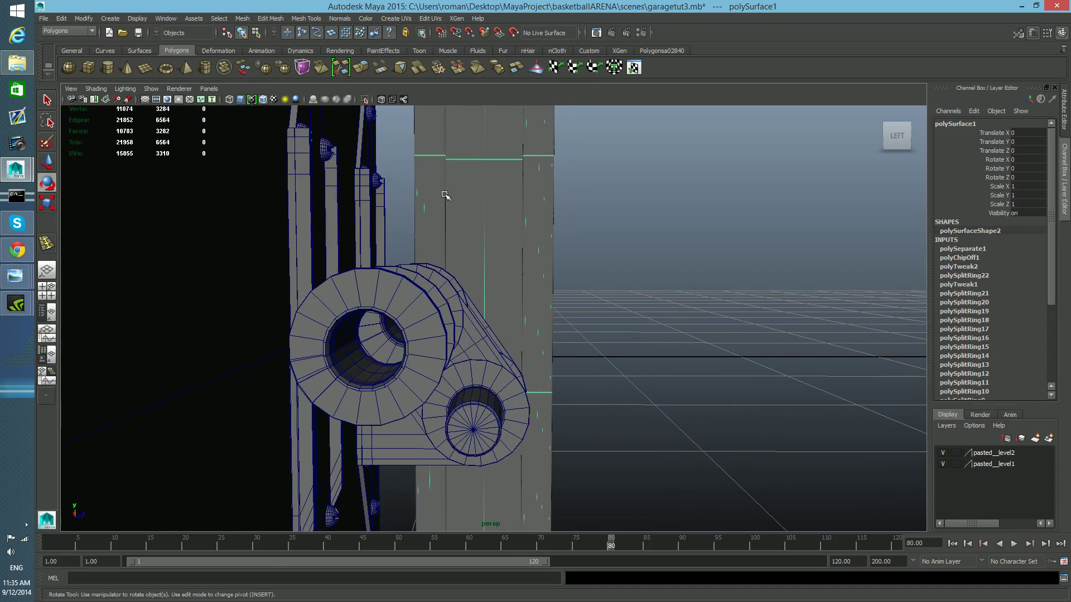
- Select the pin link and rotate it to 60 degrees about X with the Rotate tool
left_click(503, 383)
middle_click_drag(503, 380, 504, 311, "alt")
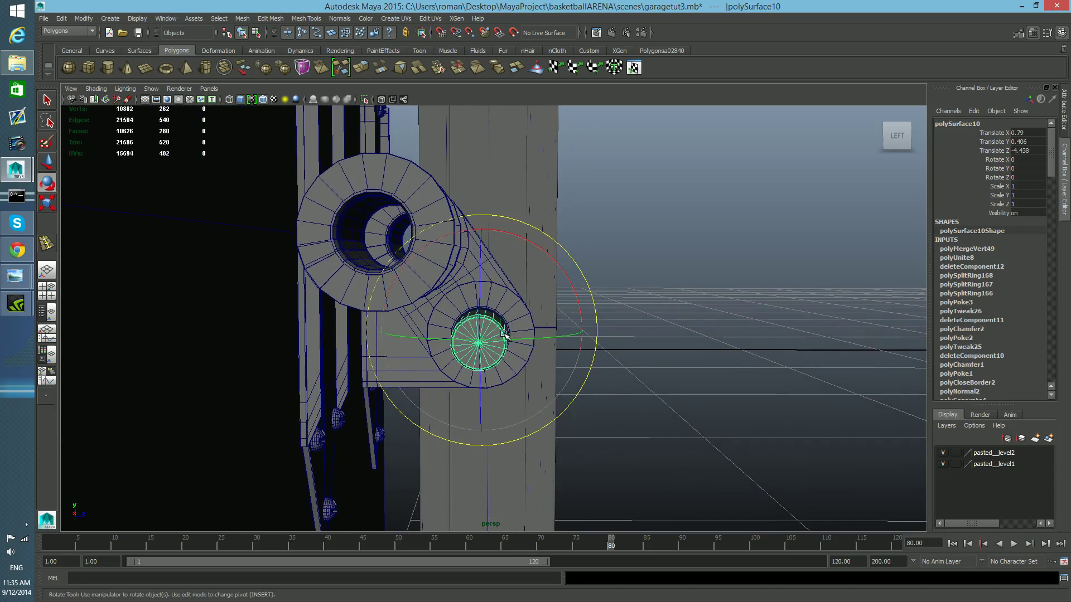
right_click_drag(505, 311, 535, 355, "alt")
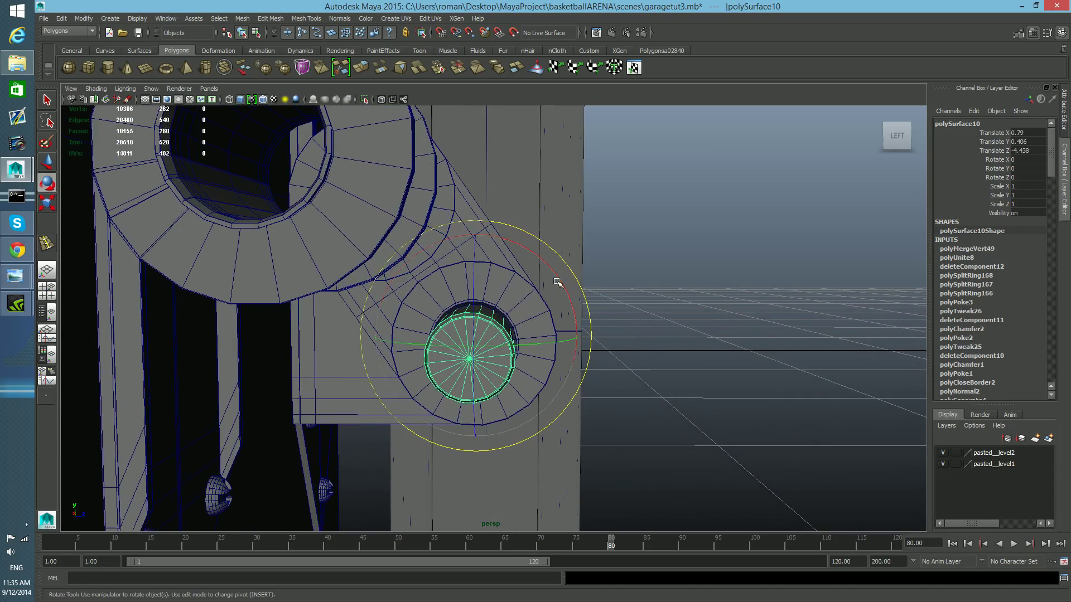
left_click_drag(558, 282, 579, 315)
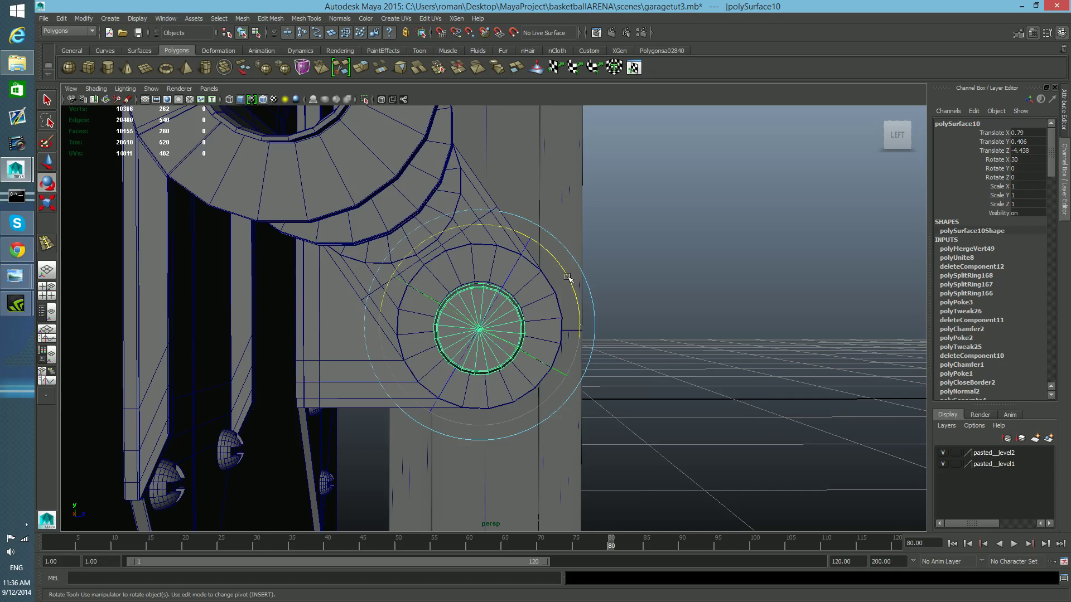
left_click_drag(567, 273, 580, 300)
mouse_move(571, 347)
middle_mouse_down("alt")
mouse_move(571, 305)
mouse_move(575, 345)
middle_mouse_up("alt")
left_click_drag(576, 345, 570, 355, "alt")
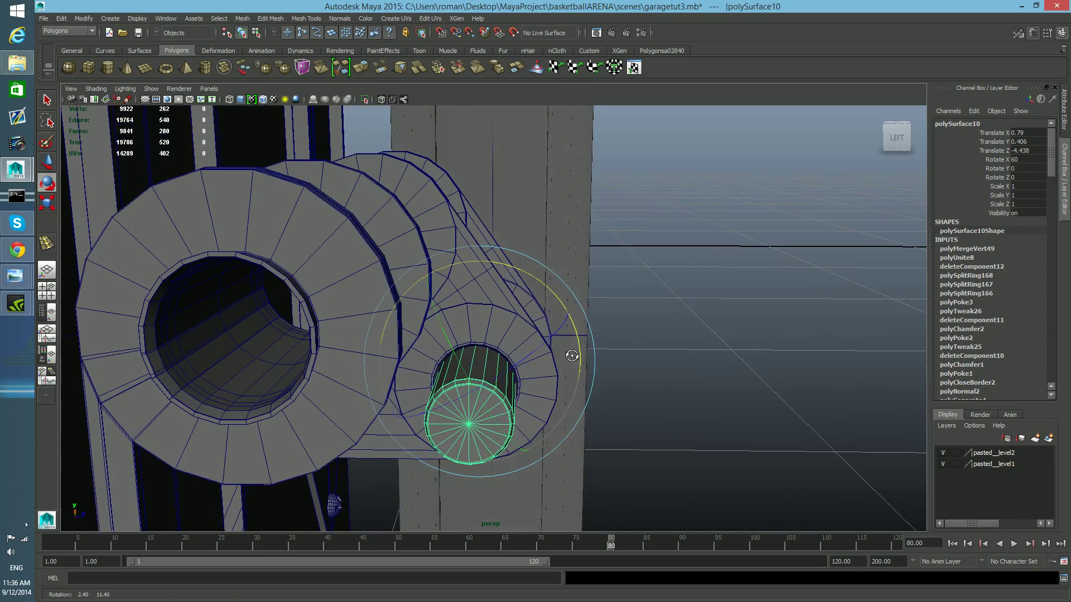
- Move the link's pivot point using point snapping in the side view
scroll(550, 323, "down", 4)
scroll(550, 323, "down", 3)
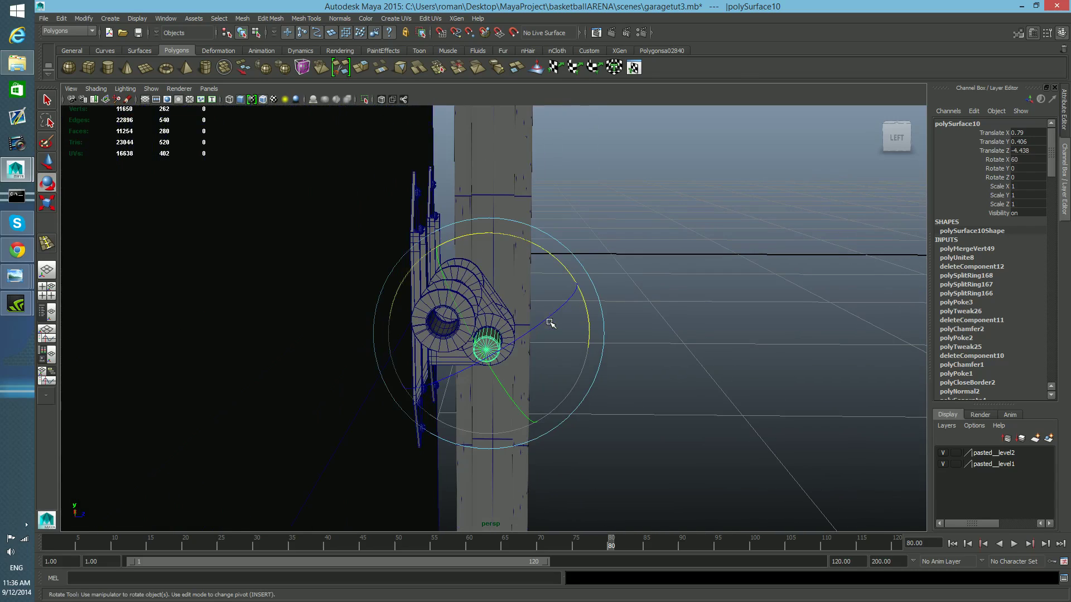
left_click_drag(392, 171, 522, 490)
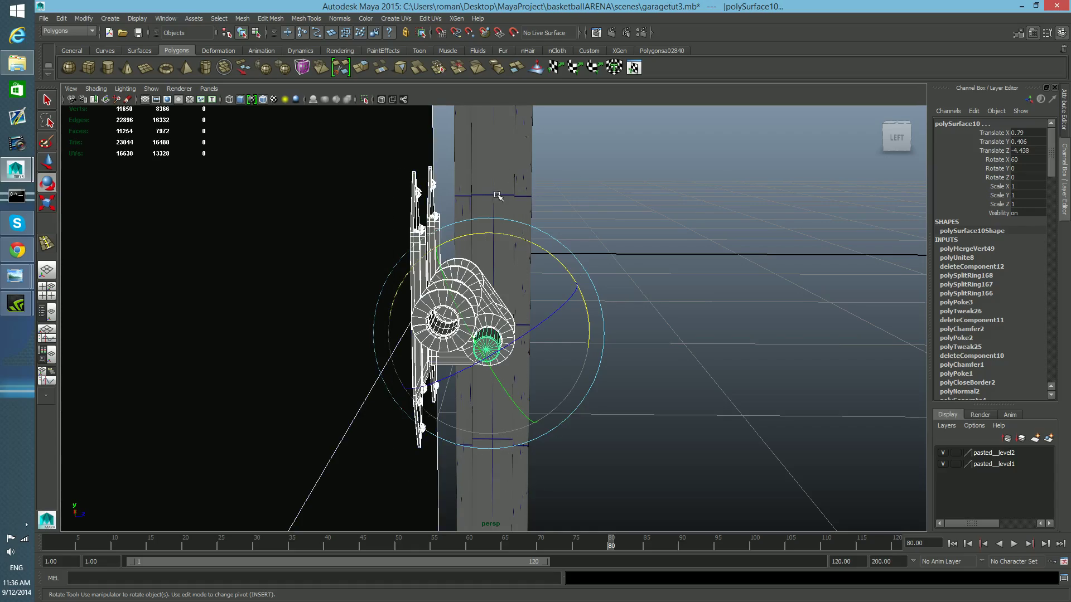
left_click_drag(437, 419, 378, 422, "alt")
key("Insert")
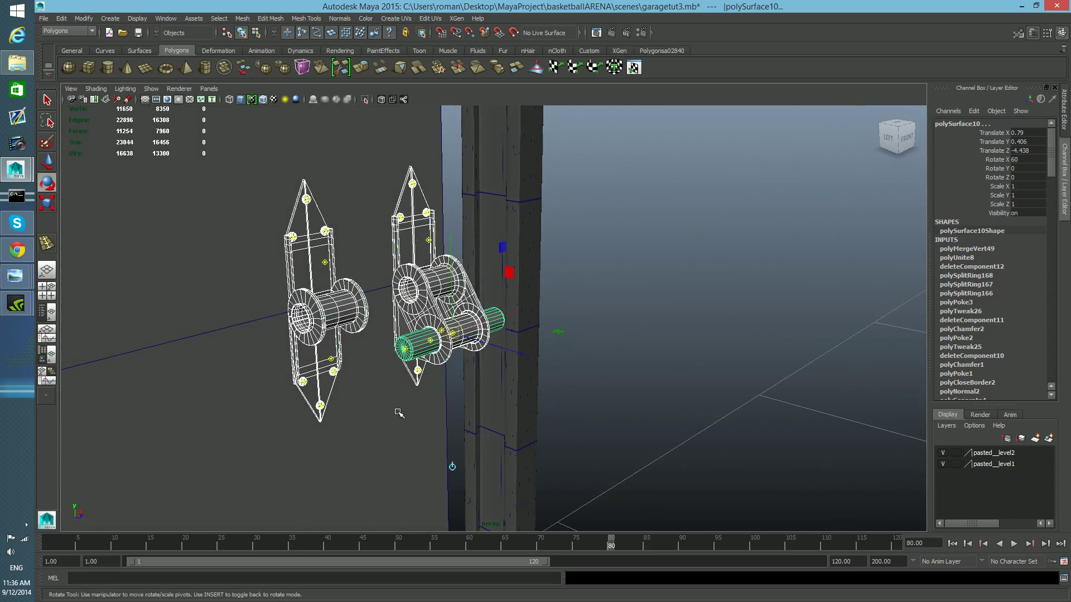
key("v")
left_click_drag(452, 332, 310, 354)
key("Insert")
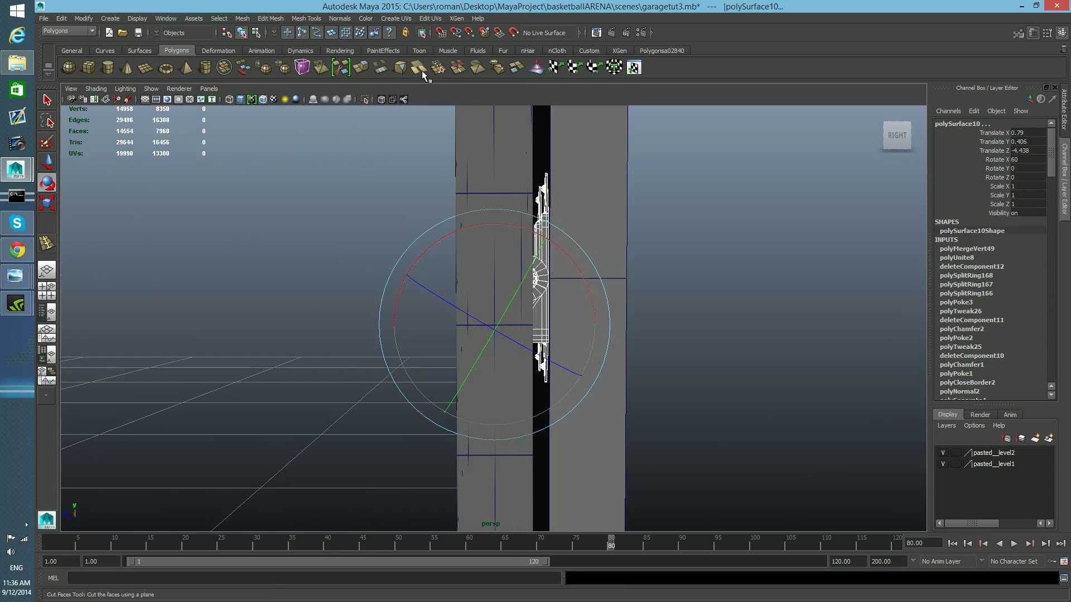
- Switch to wireframe display and re-snap the link's pivot point to the joint's hole center
left_click(364, 99)
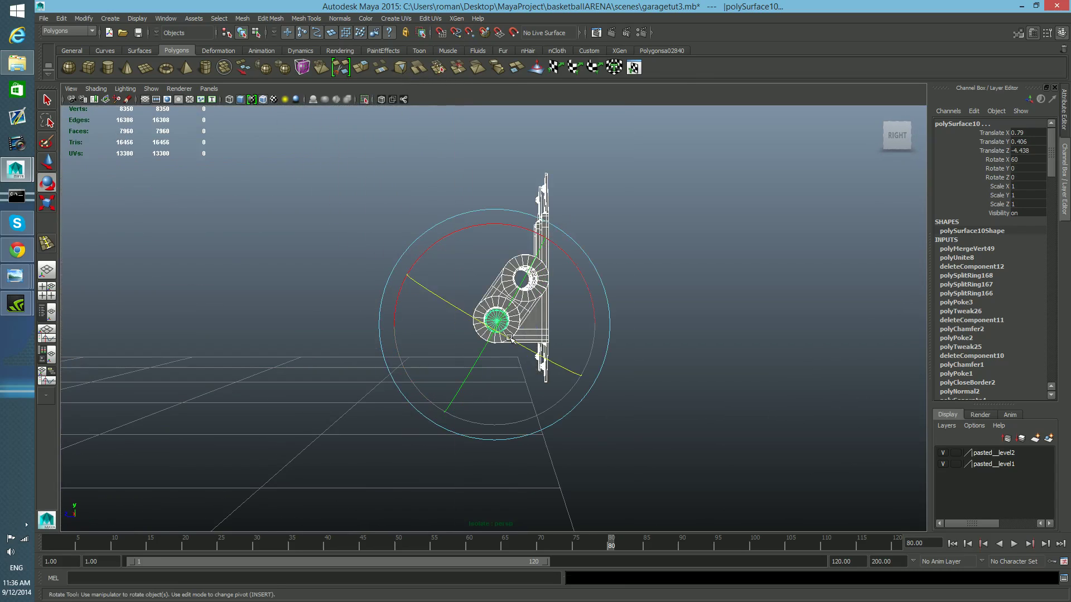
key("Insert")
left_click_drag(493, 327, 496, 322)
key("Insert")
scroll(500, 338, "up", 3)
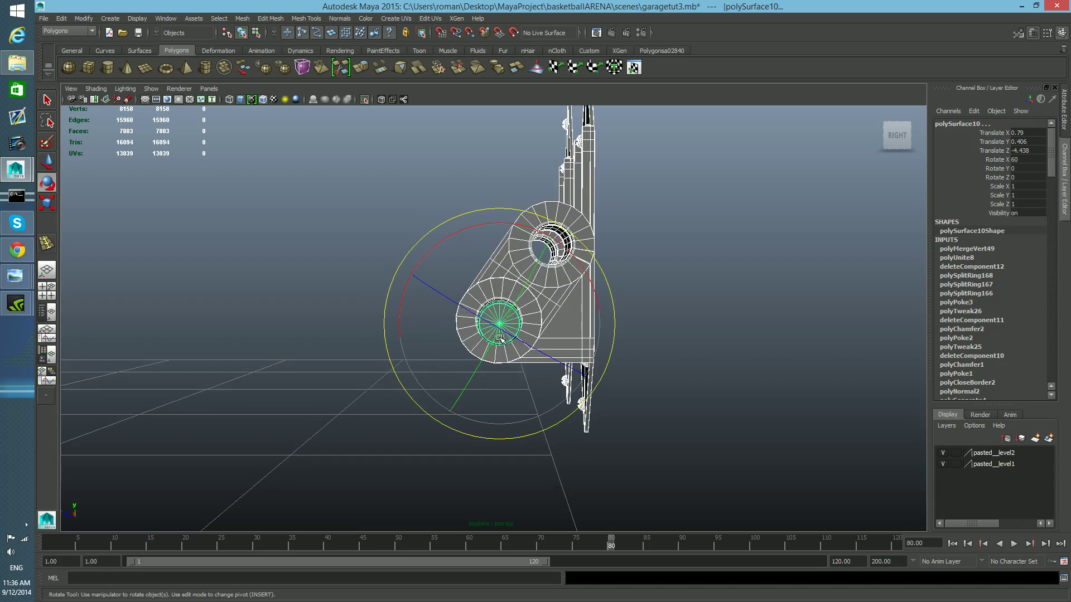
scroll(501, 342, "up", 5)
middle_click_drag(533, 346, 471, 326, "alt")
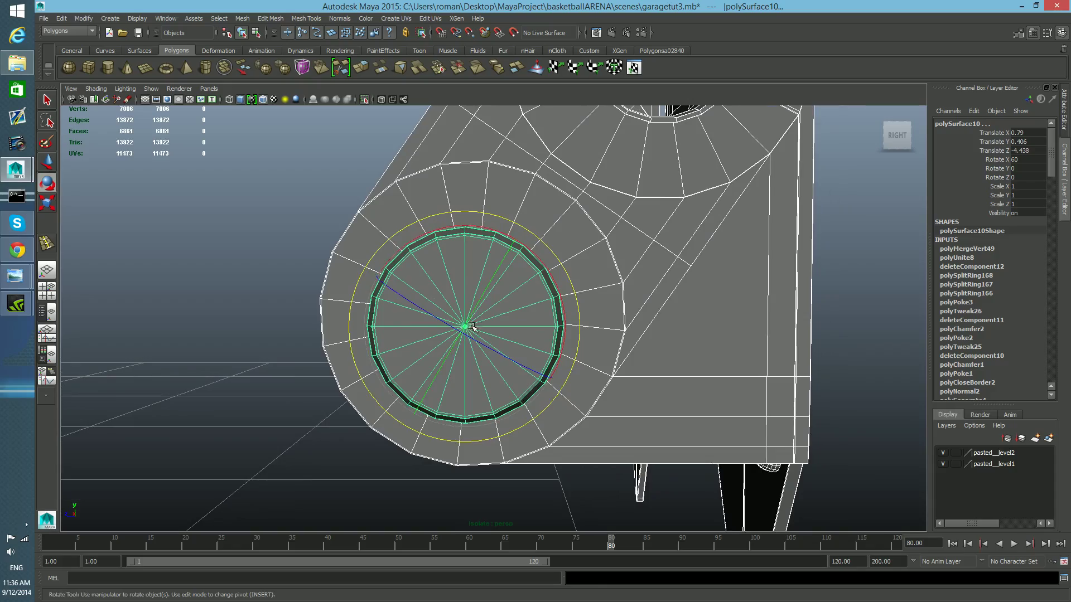
key("Insert")
key("v")
left_click_drag(466, 328, 545, 203)
key("Insert")
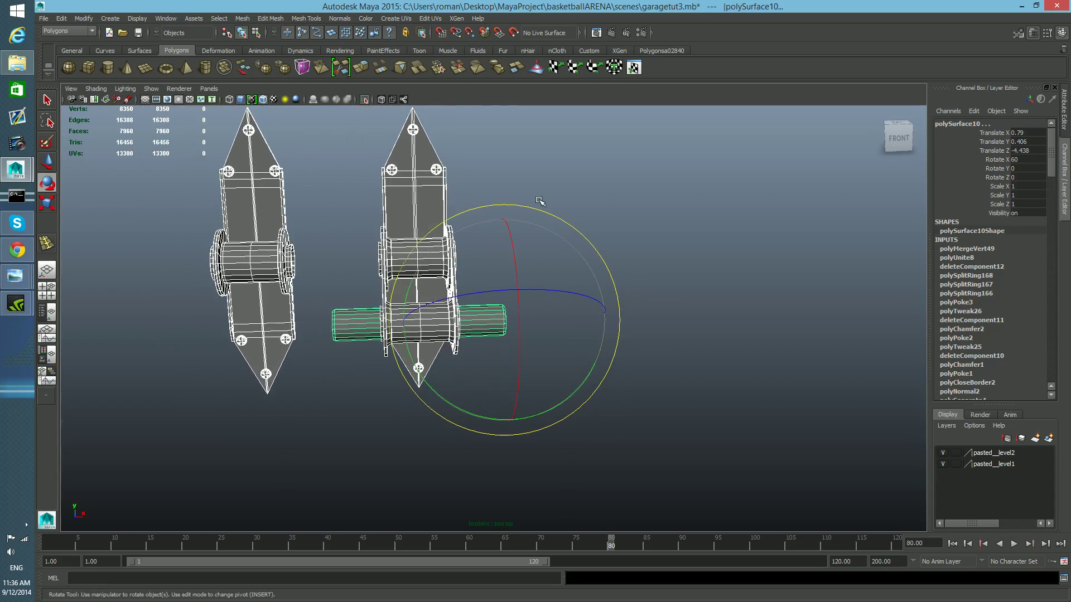
- Return to shaded display and switch to the four-panel layout
left_click_drag(613, 318, 444, 162, "alt")
left_click(365, 99)
left_click_drag(609, 334, 562, 325, "alt")
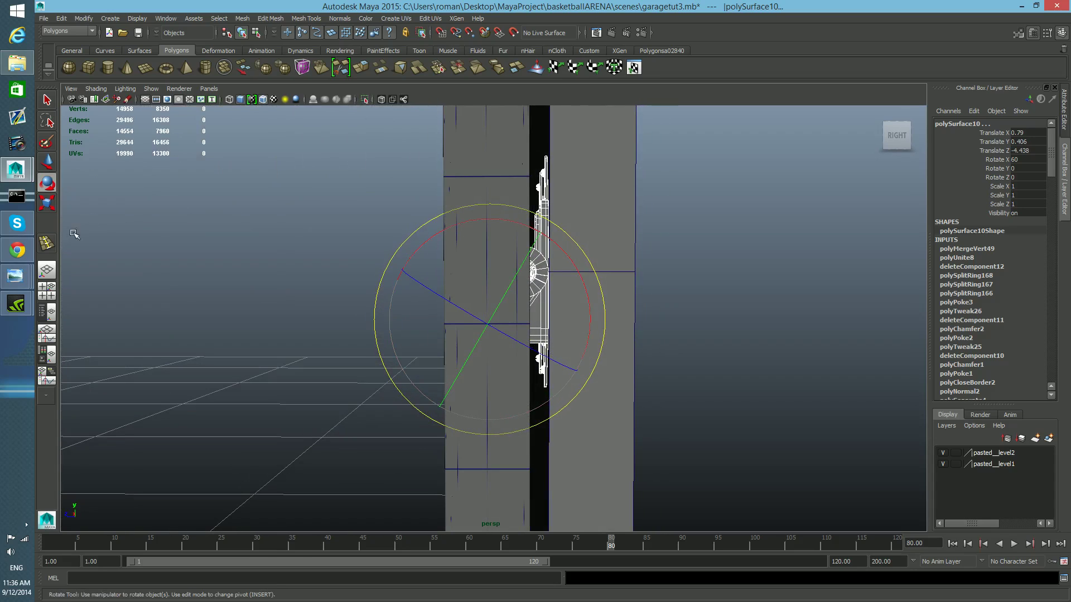
left_click(47, 291)
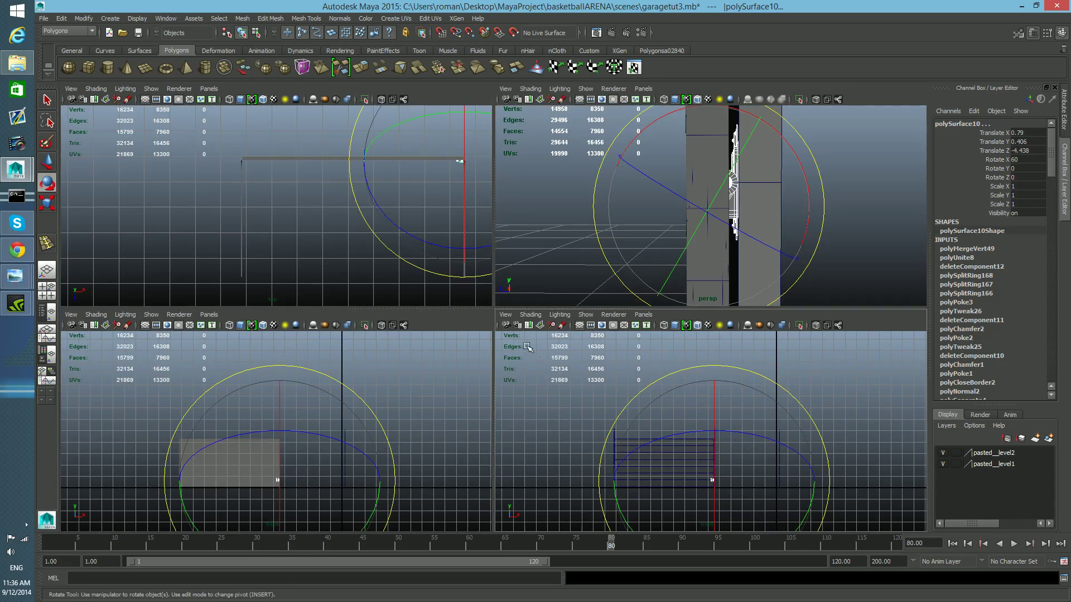
- Set the lower-right panel's camera to the Right Side bookmark, then to the Left Side bookmark
left_click(505, 314)
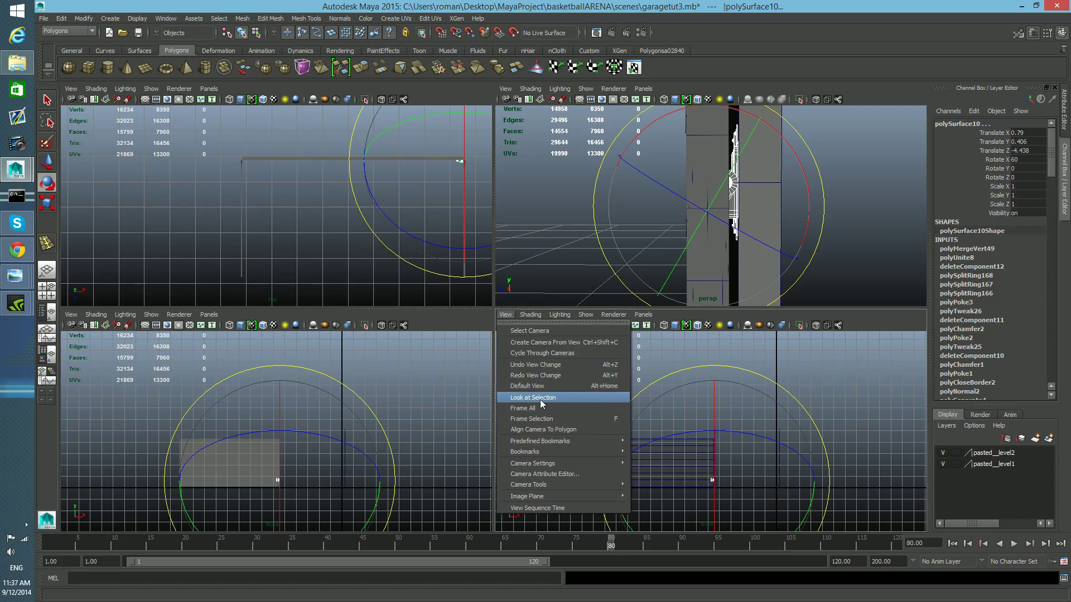
mouse_move(555, 443)
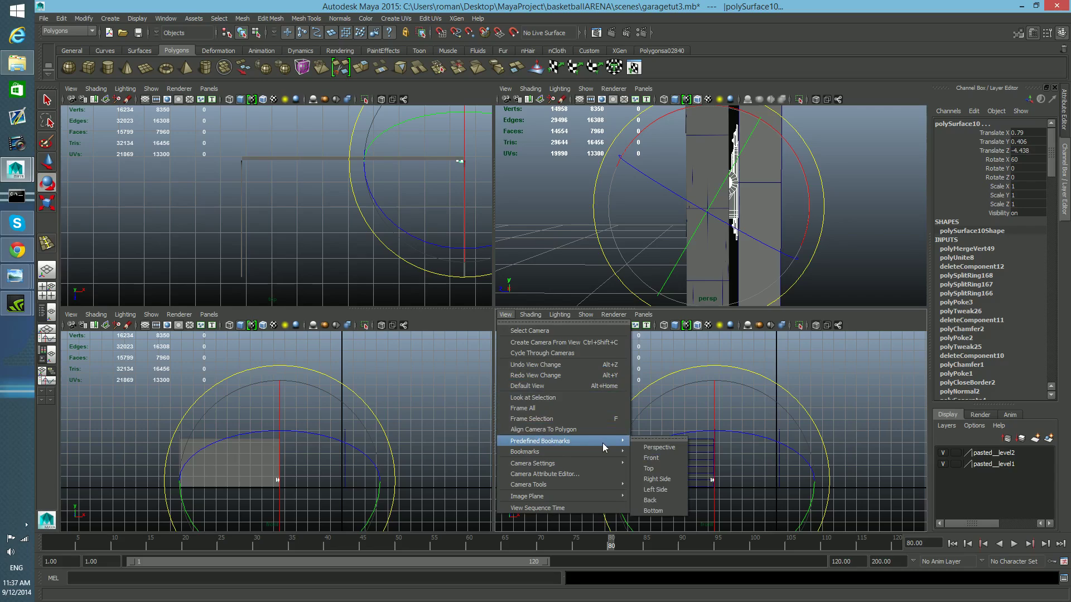
left_click(657, 479)
middle_click_drag(834, 431, 642, 439, "alt")
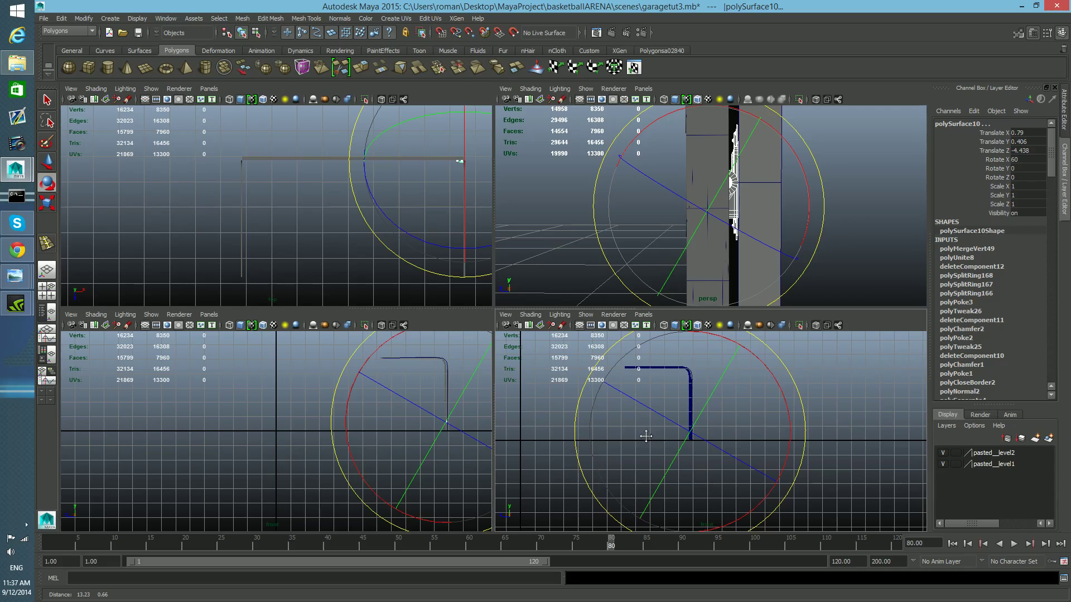
left_click(505, 315)
mouse_move(605, 441)
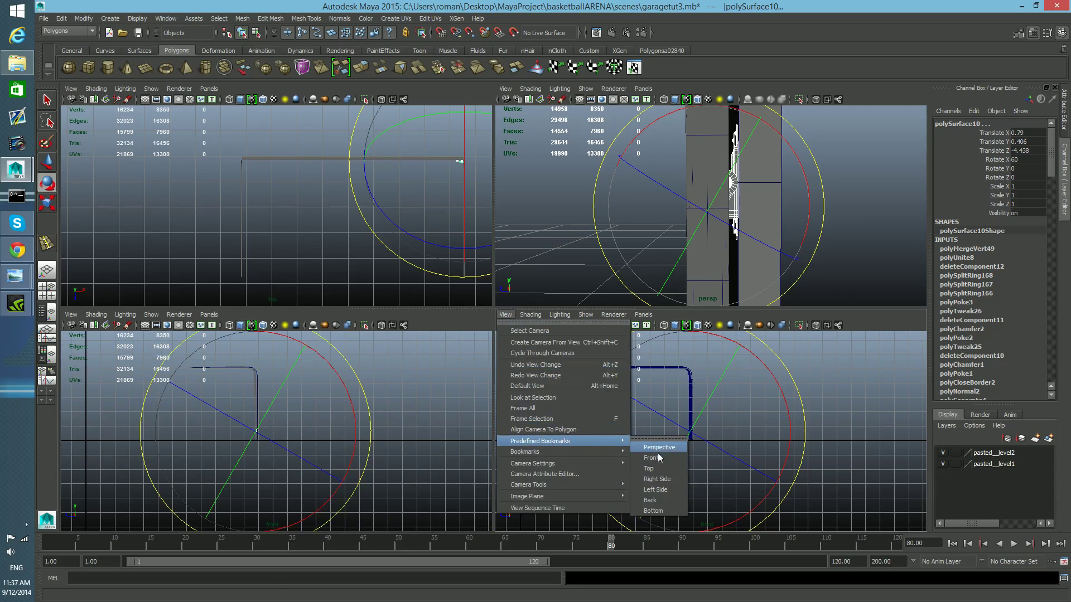
left_click(669, 488)
- Pan and zoom the side panels onto the pin and hinge link, maximizing one to examine the pin's hole
scroll(610, 463, "up", 4)
middle_click_drag(623, 462, 875, 467, "alt")
scroll(675, 463, "up", 7)
scroll(675, 465, "up", 2)
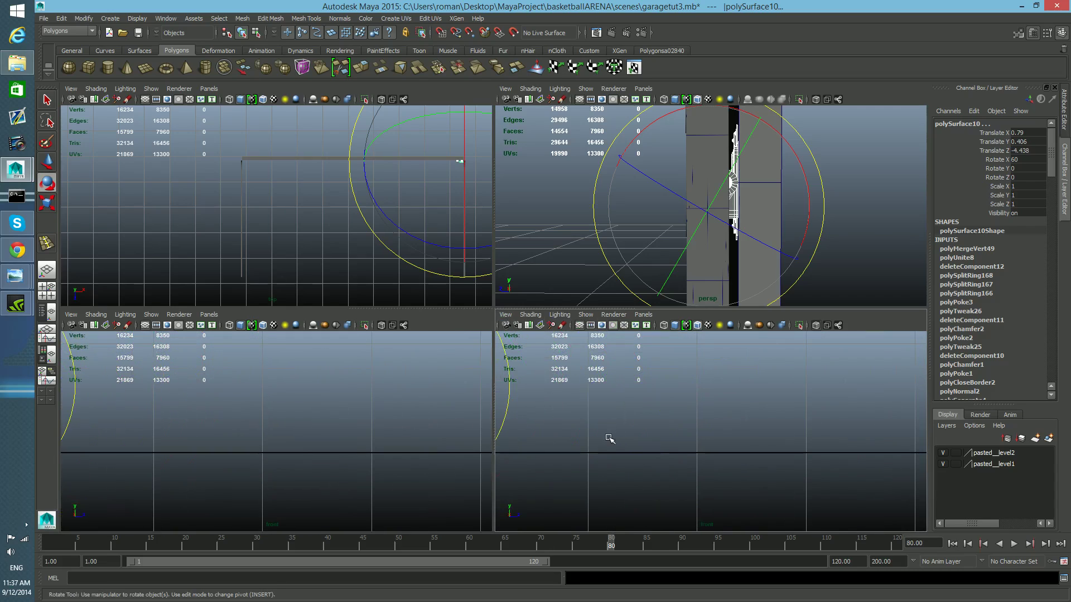
middle_click_drag(608, 439, 746, 462, "alt")
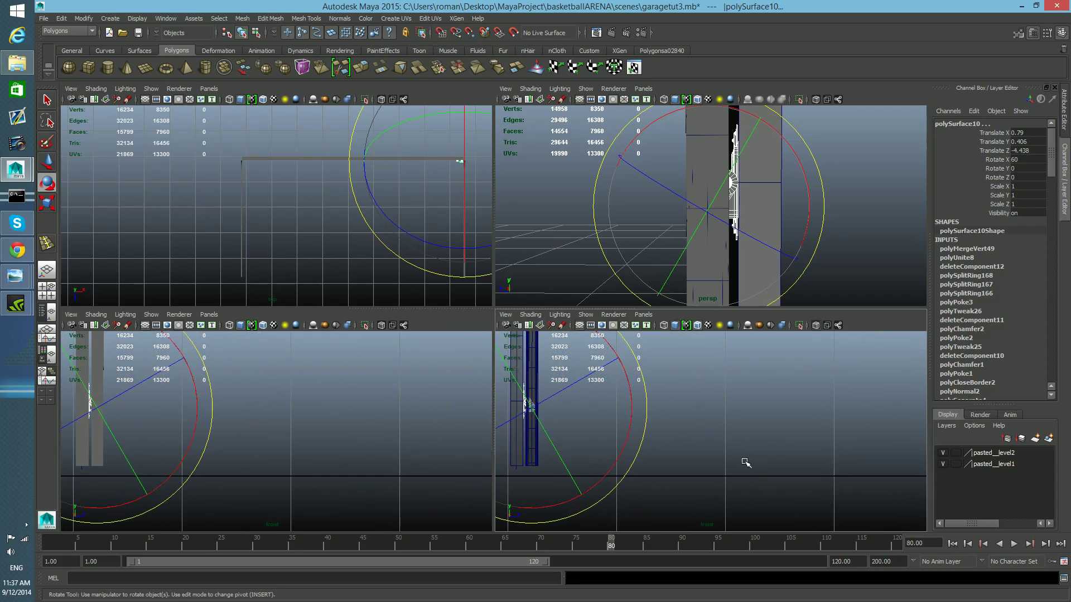
middle_click_drag(658, 456, 694, 448, "alt")
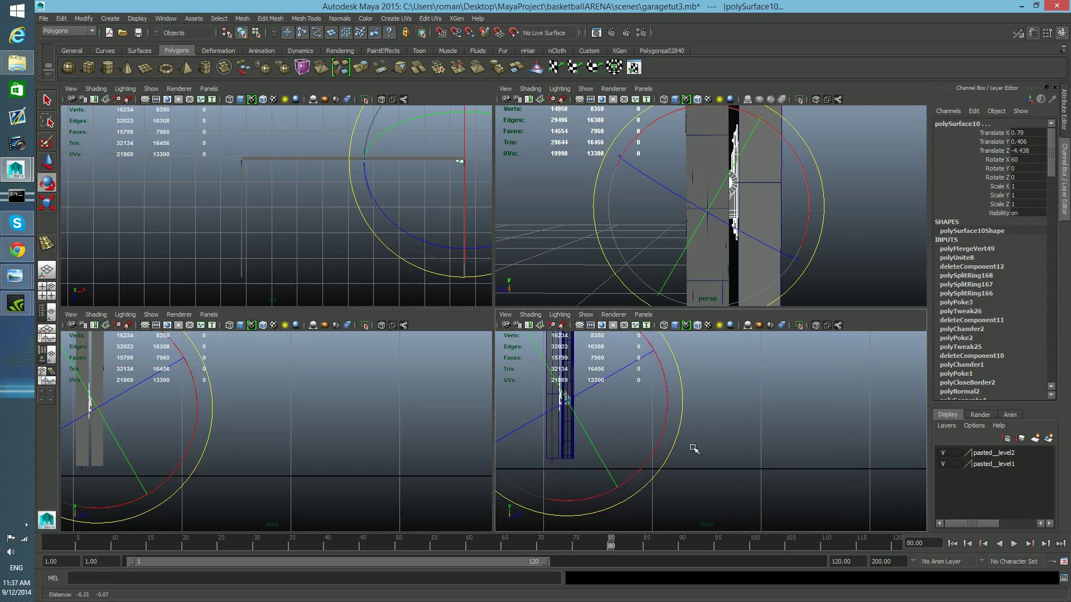
scroll(669, 451, "up", 6)
middle_click_drag(621, 449, 930, 467, "alt")
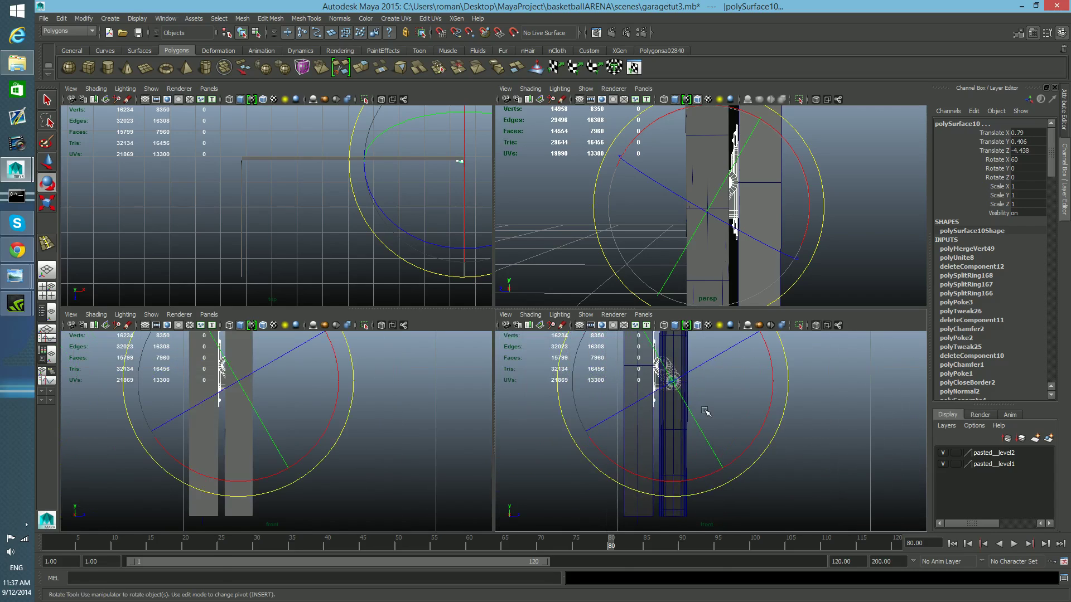
scroll(703, 411, "up", 5)
middle_click_drag(674, 388, 686, 473, "alt")
scroll(685, 474, "up", 4)
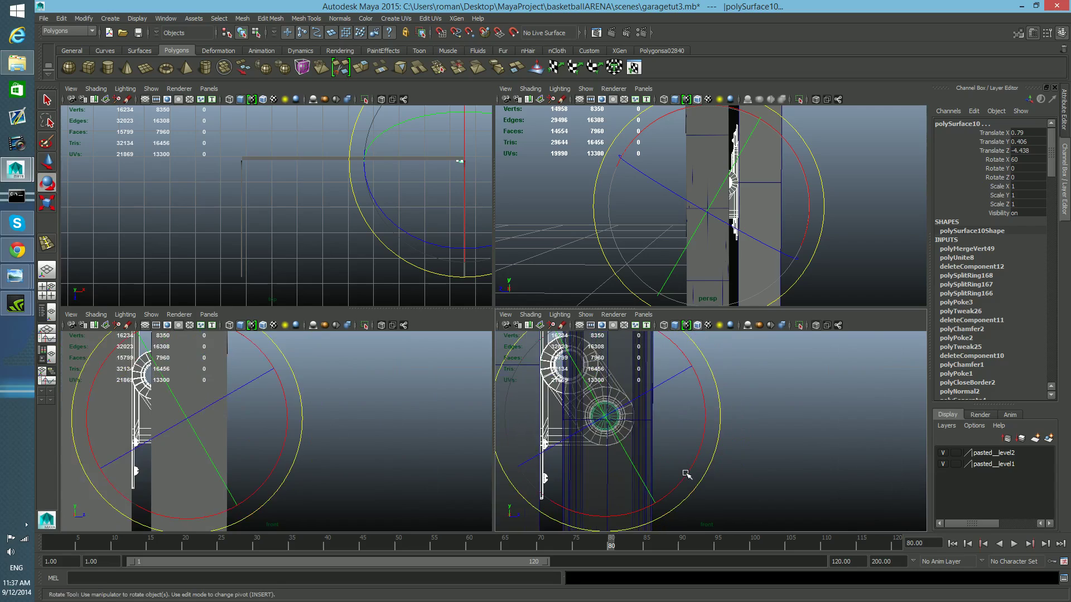
key("space")
middle_click_drag(476, 401, 710, 443, "alt")
scroll(600, 405, "up", 2)
scroll(578, 390, "up", 2)
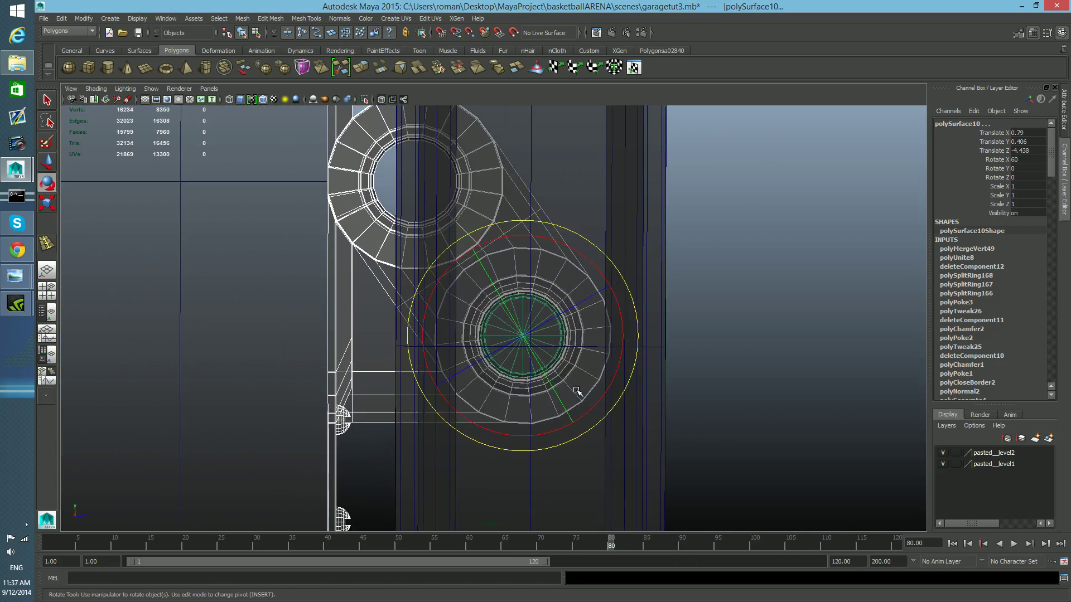
- Nudge the hinge link slightly along its axis with the Move tool
key("w")
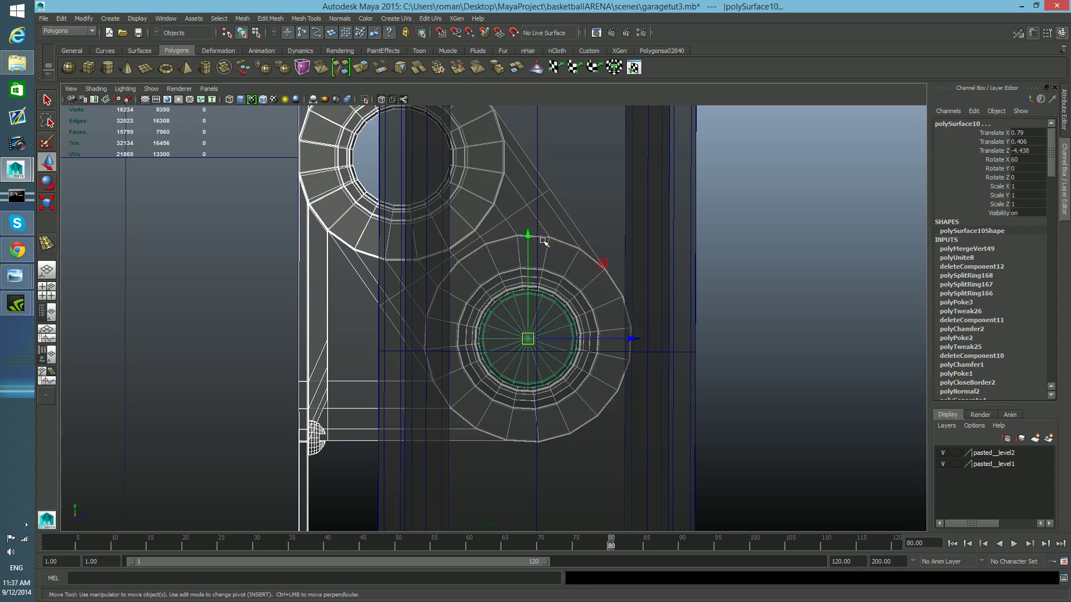
left_click_drag(632, 339, 641, 339)
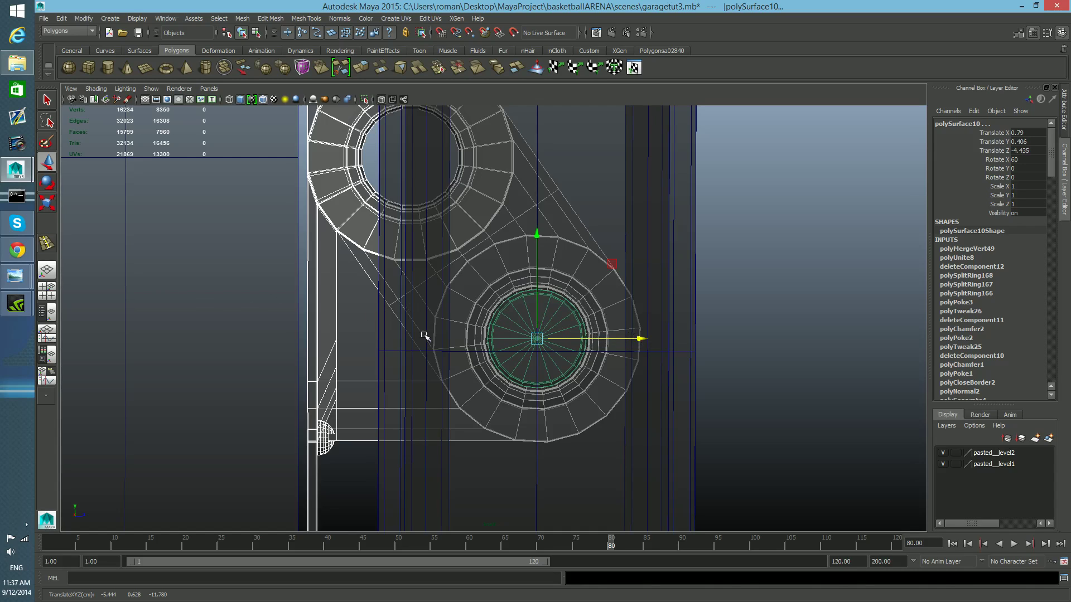
- Zoom out, switch to the four-panel layout and tumble the perspective view to inspect the hinge assembly
scroll(552, 341, "down", 3)
scroll(553, 340, "up", 3)
scroll(553, 343, "down", 2)
middle_click_drag(552, 349, 584, 401, "alt")
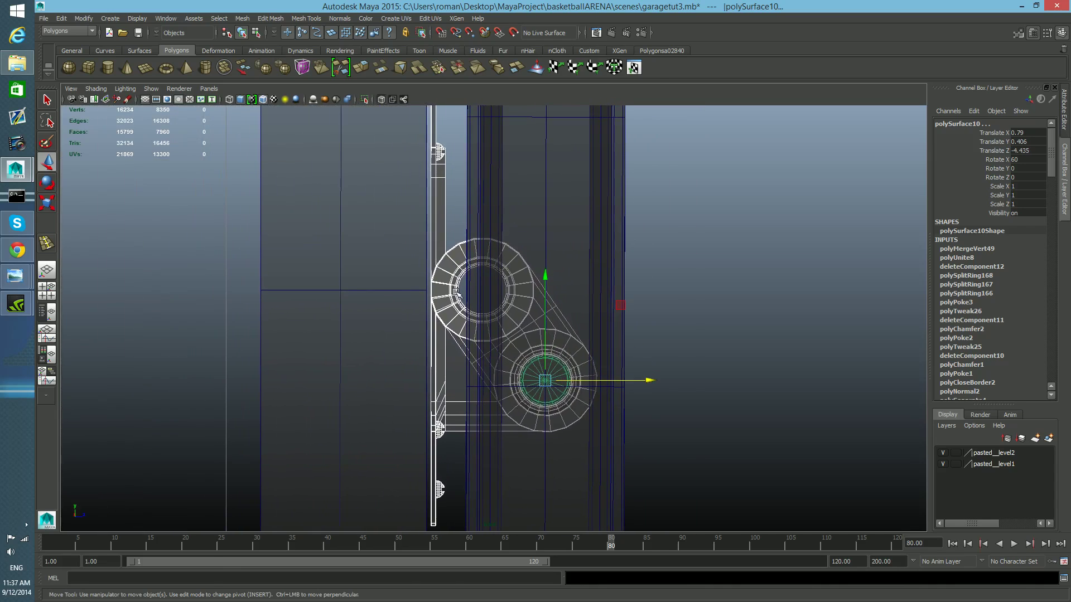
scroll(422, 260, "down", 7)
scroll(426, 266, "up", 6)
key("space")
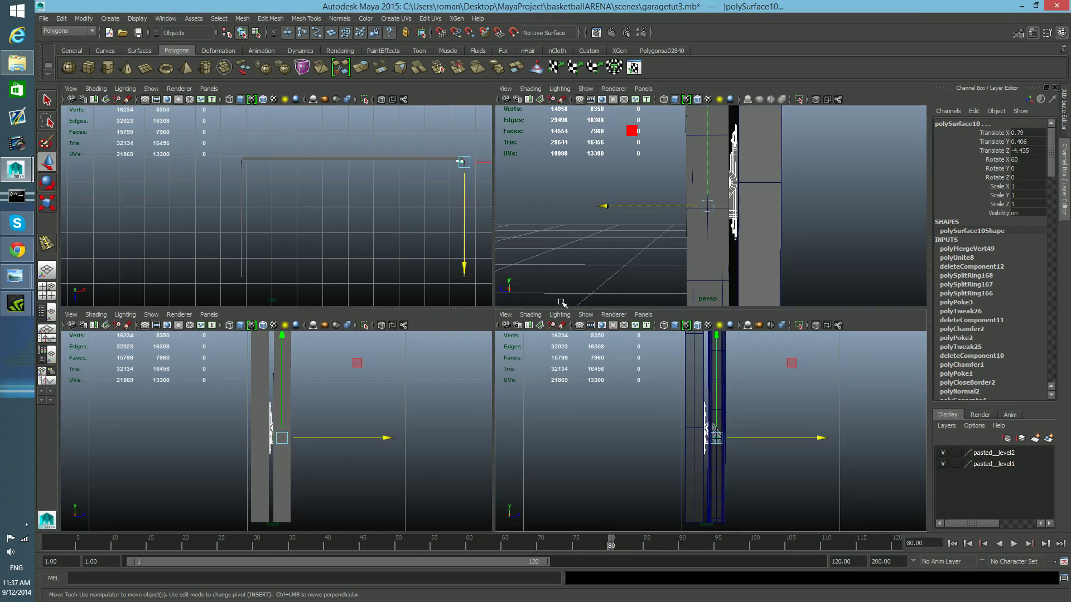
key("space")
left_click_drag(494, 314, 244, 318, "alt")
left_click_drag(337, 315, 459, 292, "alt")
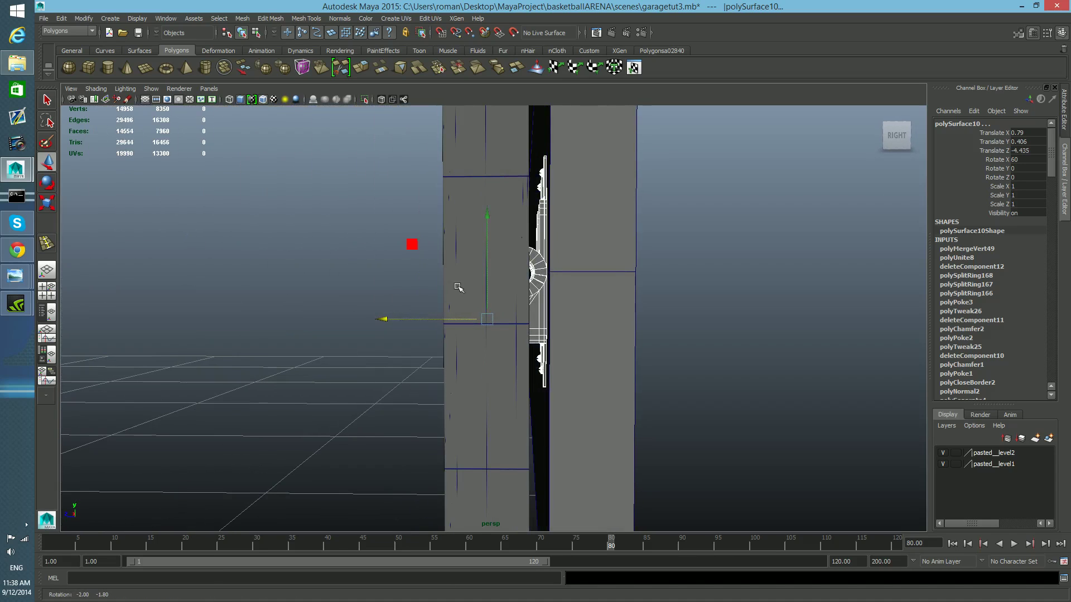
left_click(542, 245)
left_click(538, 294)
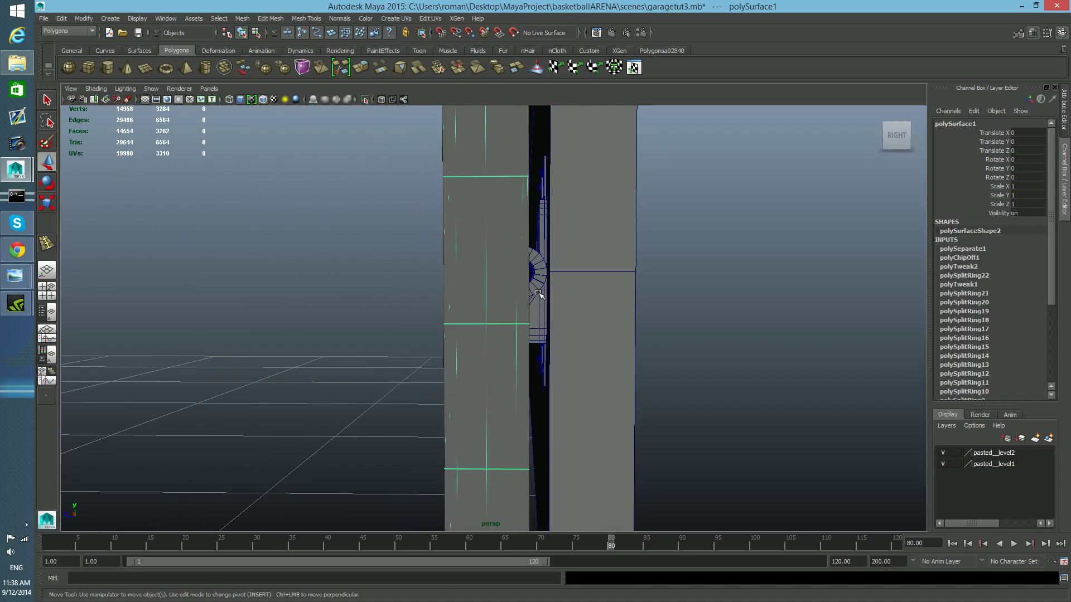
left_click_drag(524, 280, 653, 309, "alt")
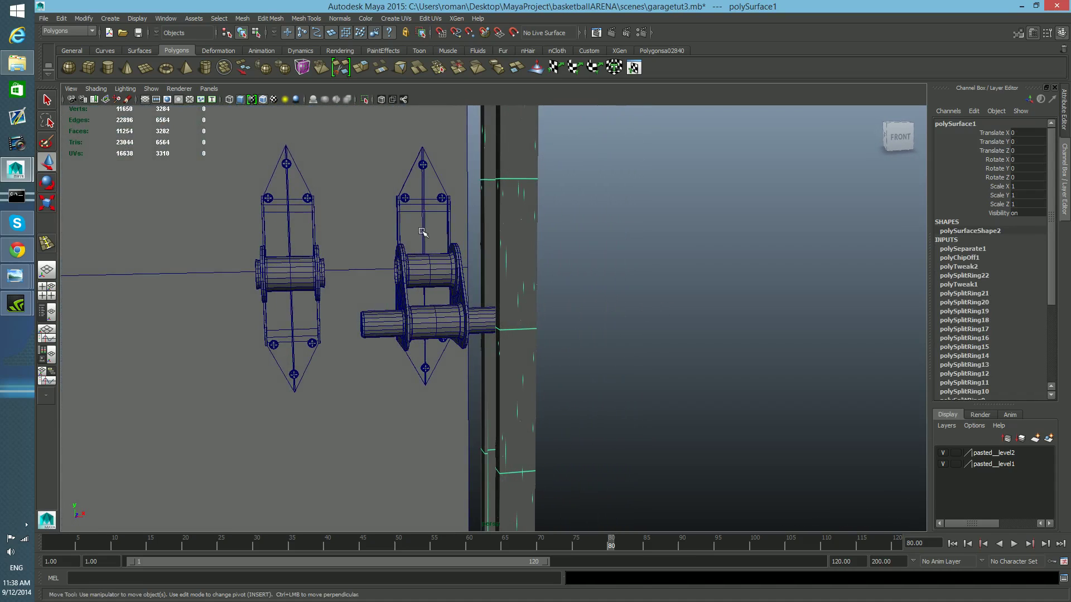
- Select the hinge link and pin parts, isolate them, and tumble around to check the pins in the holes
left_click(421, 275)
left_click(405, 291, "shift")
mouse_move(412, 304)
left_mouse_down("alt")
mouse_move(393, 306)
mouse_move(412, 316)
mouse_move(399, 310)
left_mouse_up("alt")
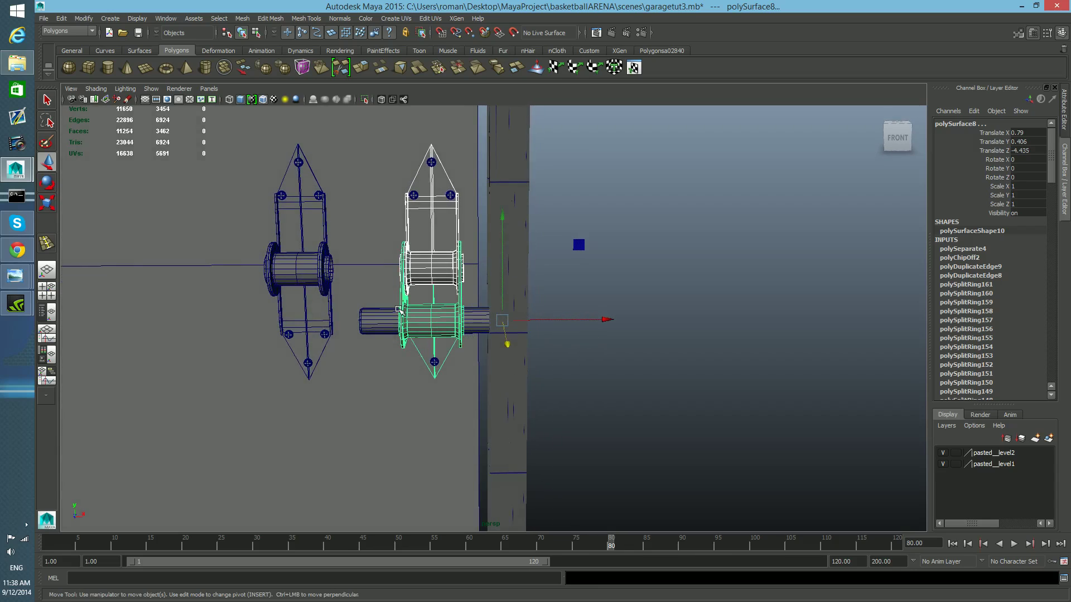
left_click(466, 175, "shift")
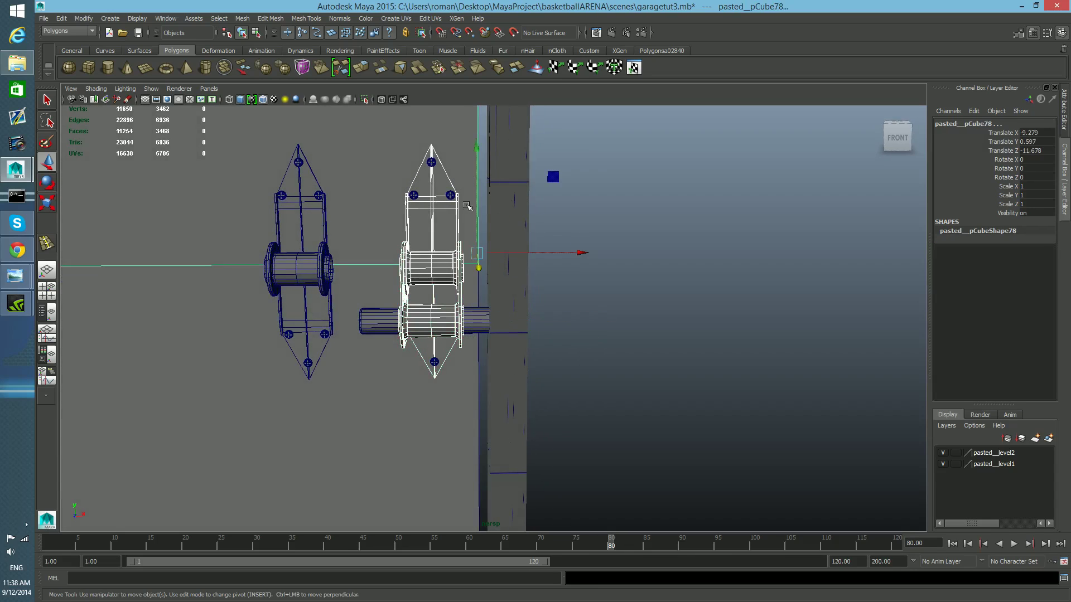
left_click(471, 288, "shift")
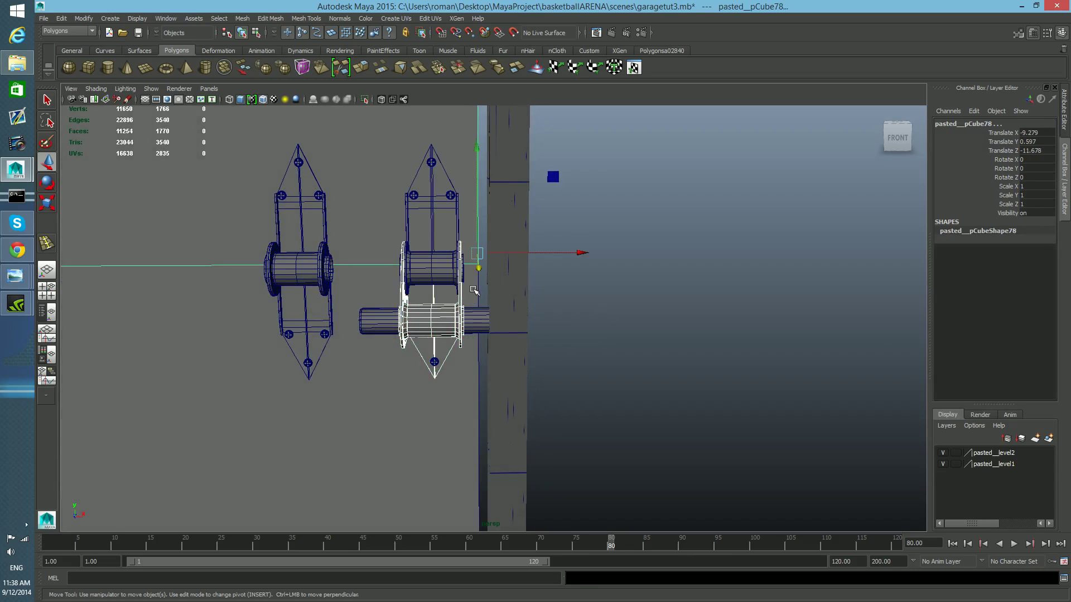
left_click(442, 243, "shift")
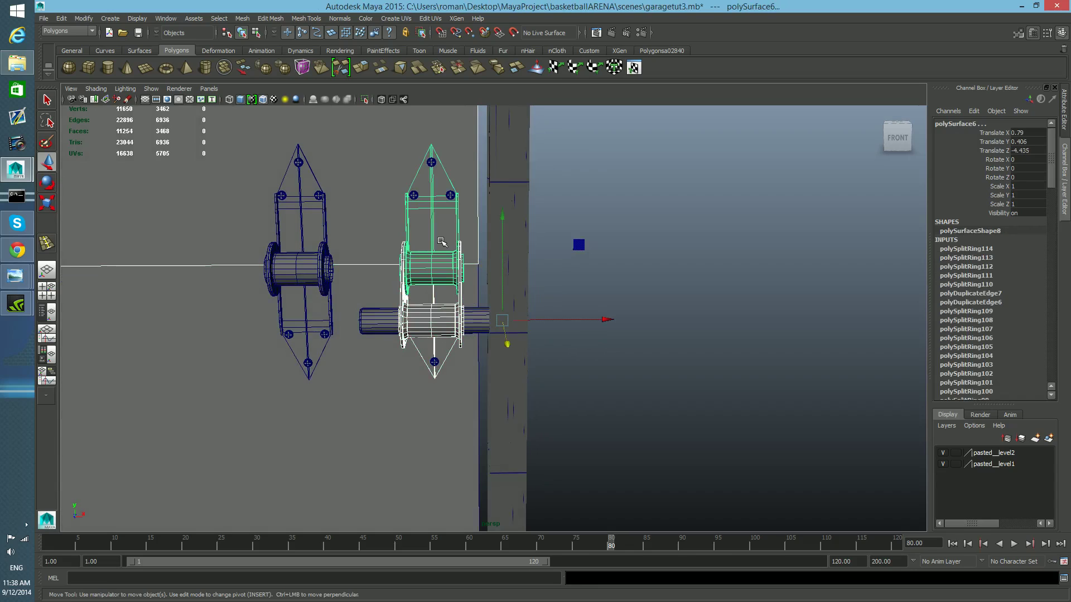
left_click(479, 400, "shift")
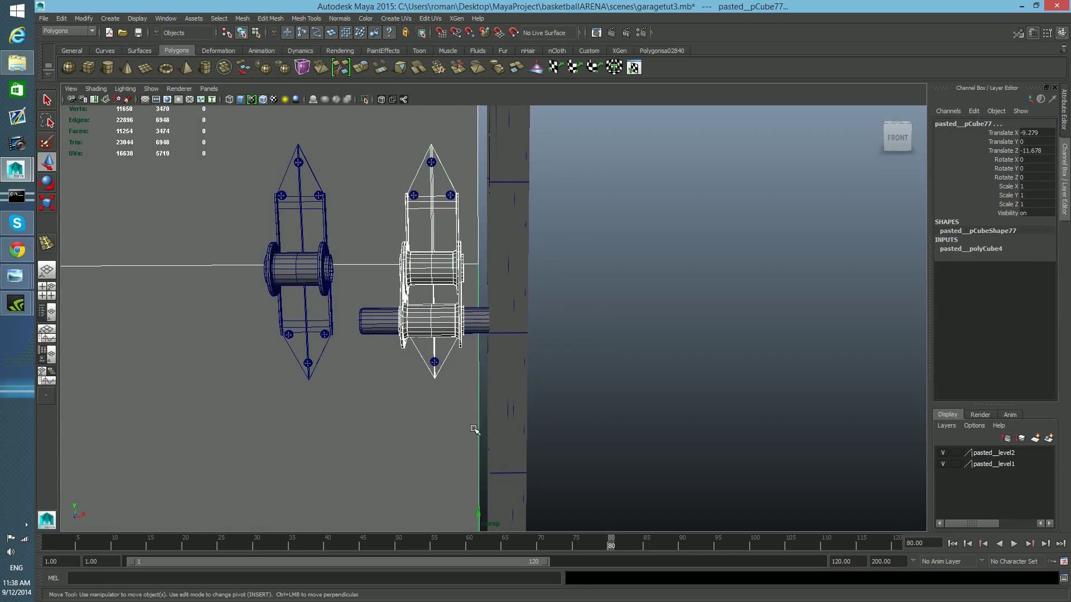
left_click(364, 99)
left_click_drag(550, 363, 406, 354, "alt")
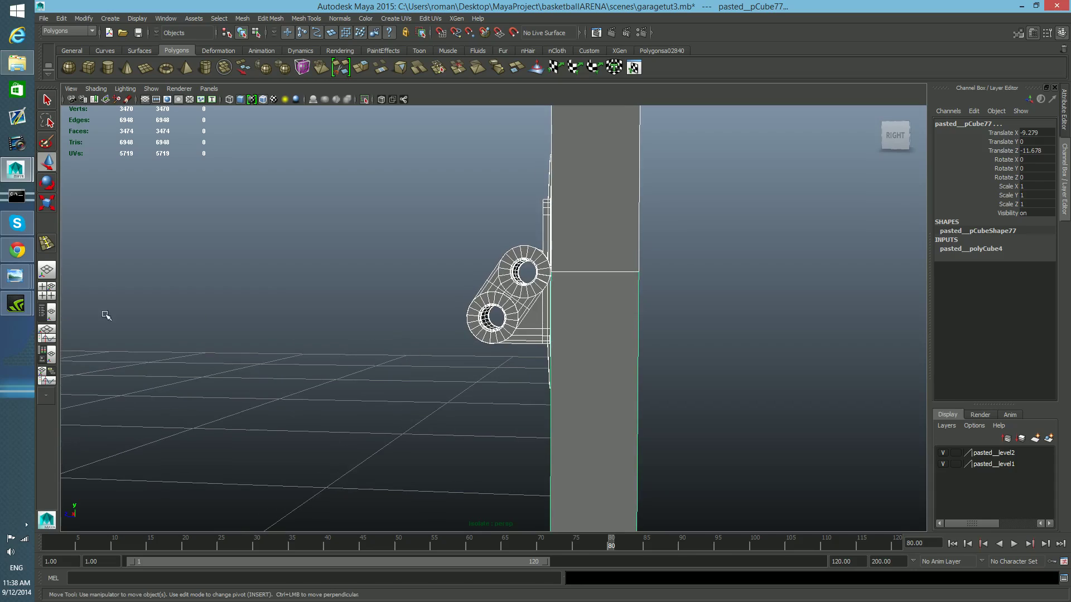
left_click(51, 292)
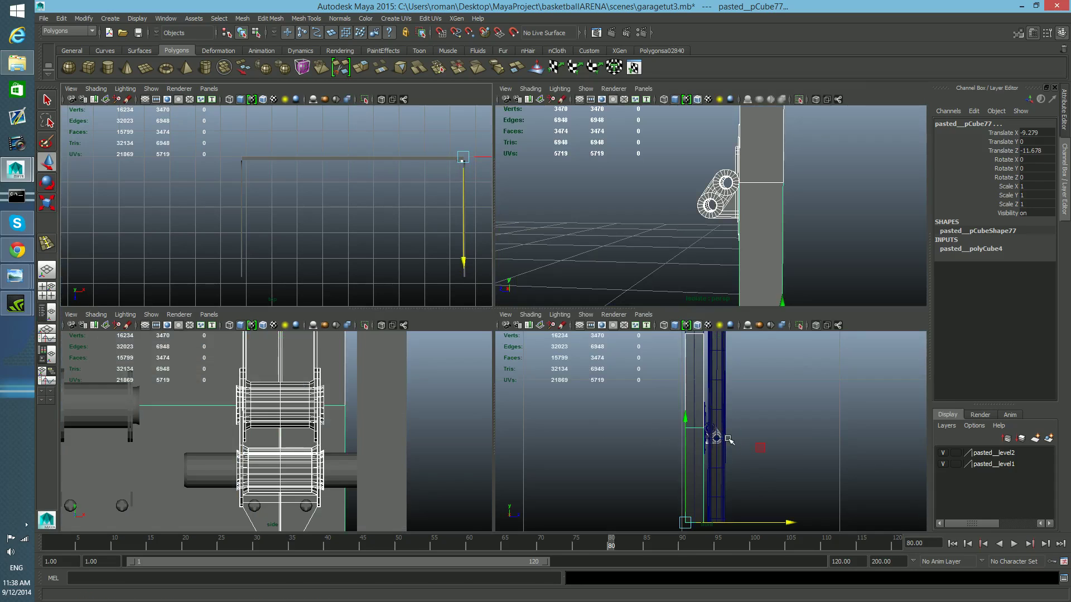
- Maximize a side panel, set it to the Right Side bookmark, and pan and zoom onto the link
key("space")
left_click_drag(410, 256, 459, 385)
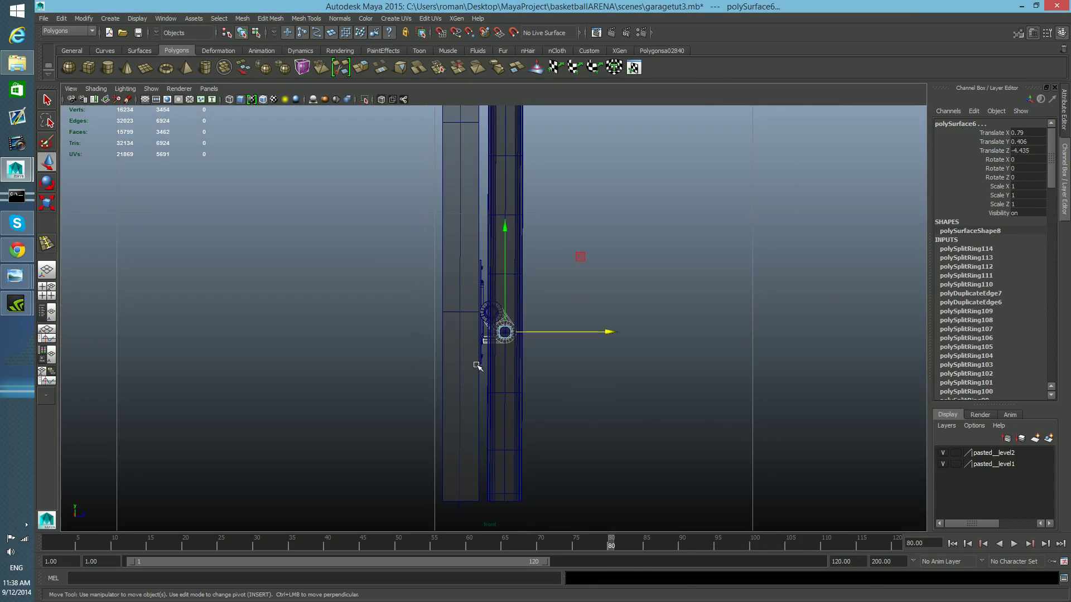
scroll(477, 365, "up", 3)
scroll(480, 326, "up", 1)
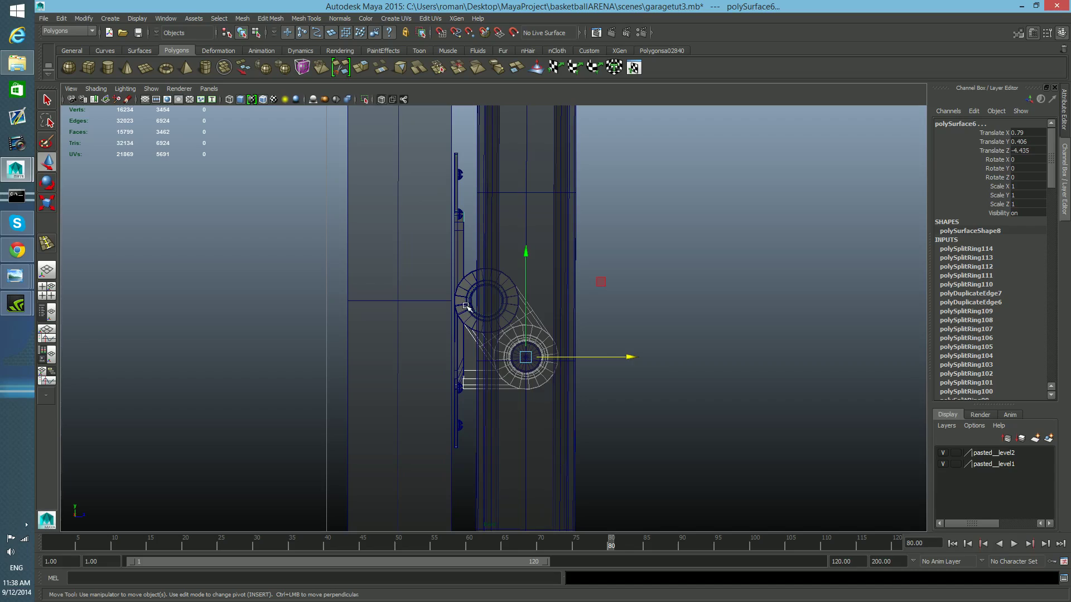
left_click(70, 89)
mouse_move(114, 227)
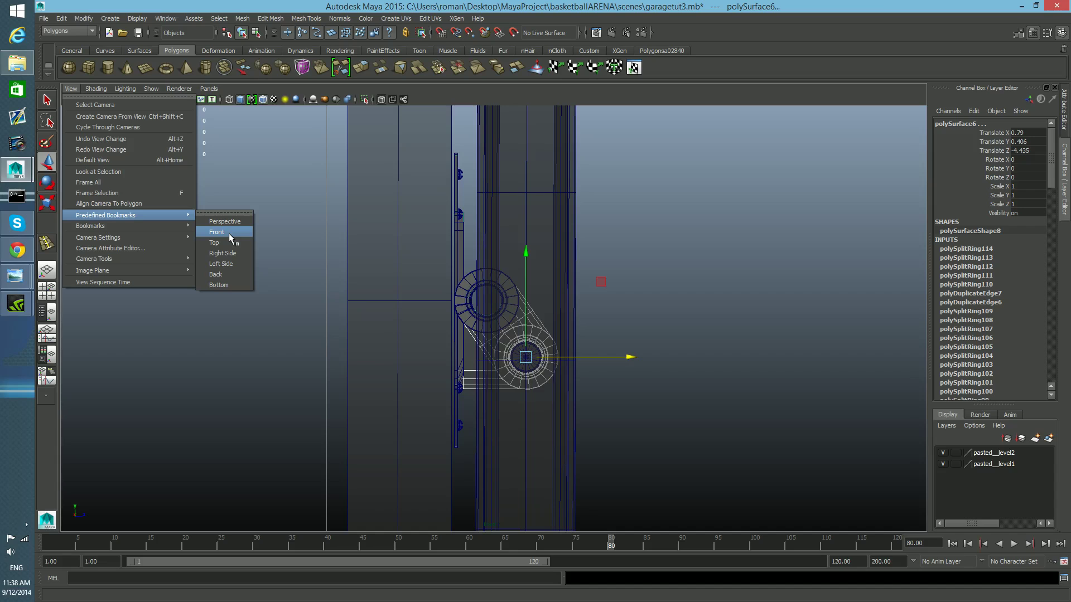
left_click(232, 251)
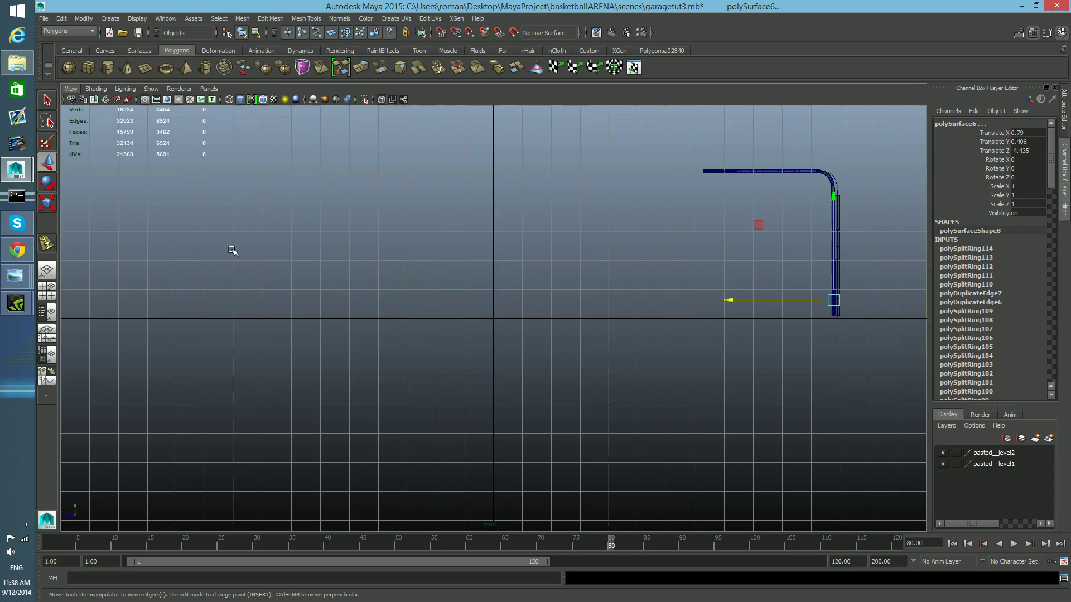
middle_click_drag(793, 335, 234, 378, "alt")
scroll(390, 466, "up", 8)
middle_click_drag(440, 474, 263, 423, "alt")
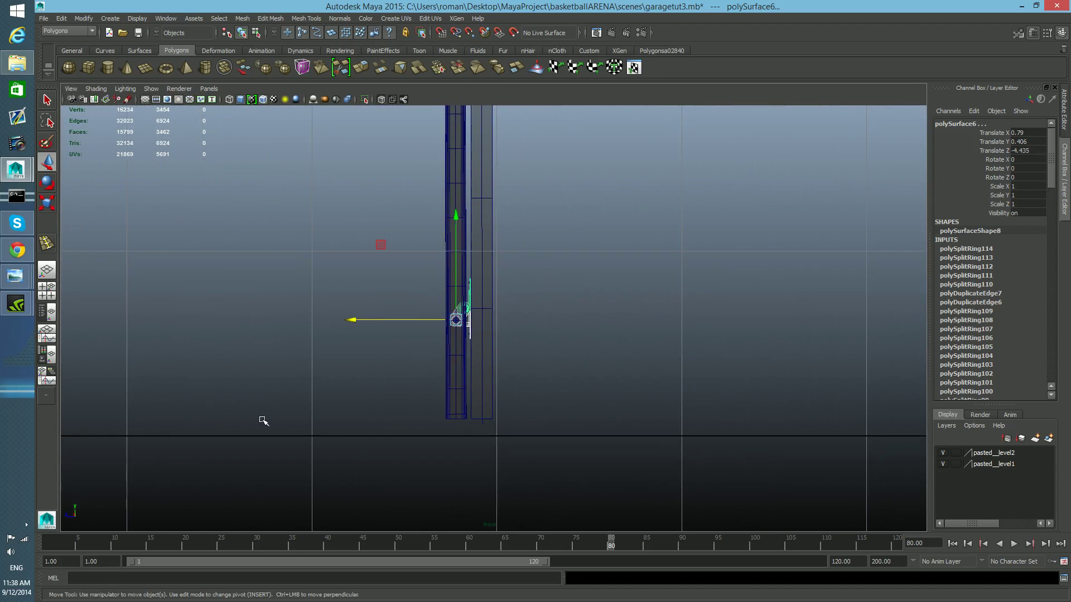
scroll(270, 430, "up", 6)
middle_click_drag(330, 439, 413, 448, "alt")
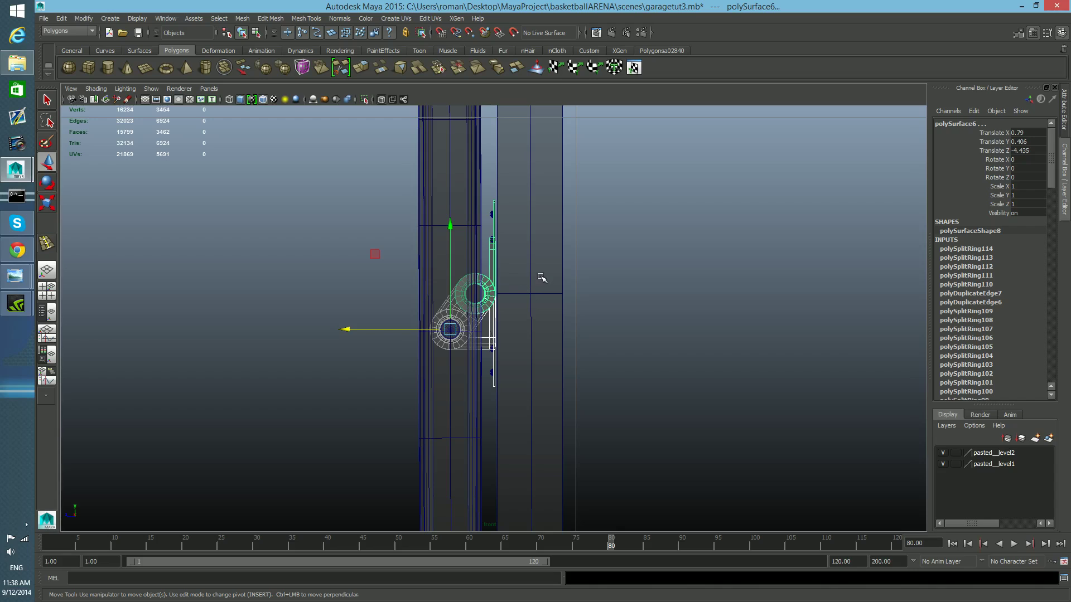
- Select the bracket, isolate it, and zoom in on the link's joint area
left_click_drag(540, 275, 581, 332)
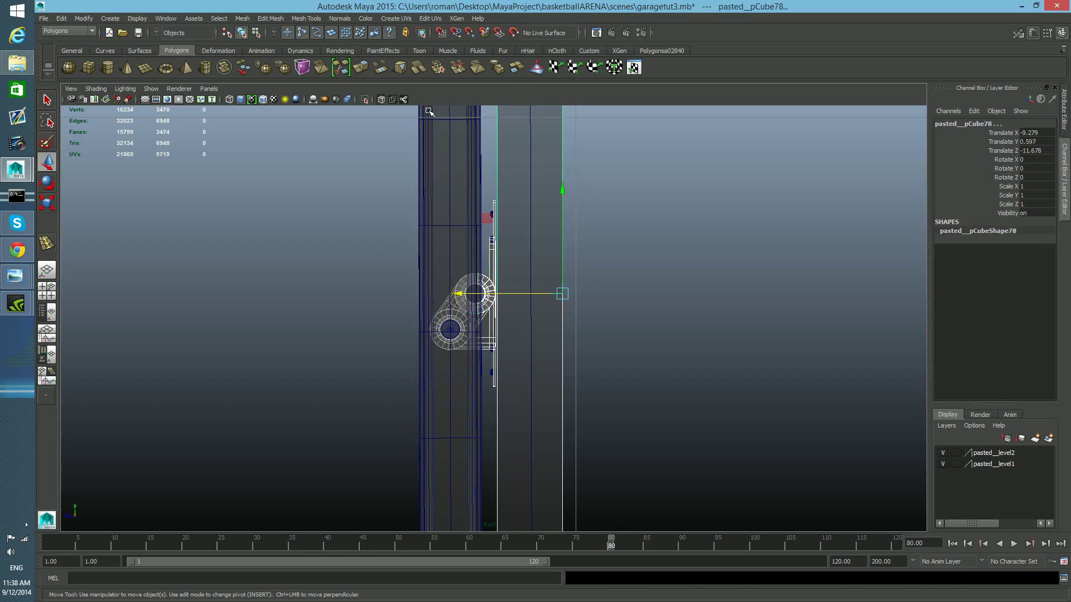
left_click(364, 99)
scroll(511, 331, "up", 2)
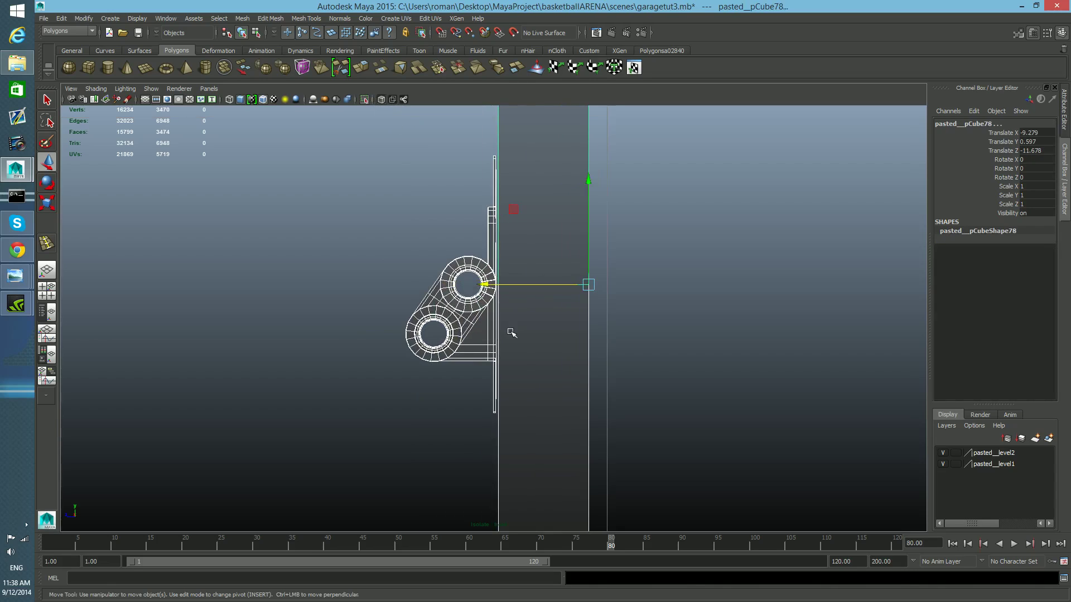
scroll(512, 331, "up", 3)
middle_click_drag(505, 287, 510, 350, "alt")
left_click_drag(395, 263, 483, 441)
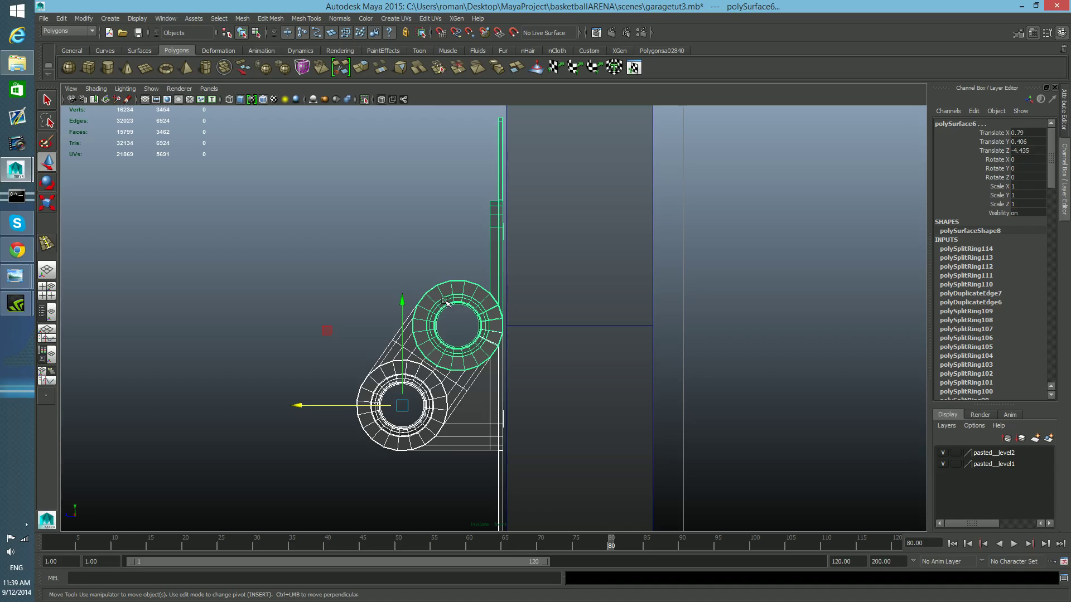
- Select the hinge links' vertices along the bracket edge in vertex mode and nudge them slightly outward
right_click_drag(482, 299, 457, 300)
left_click_drag(498, 111, 532, 251)
left_click(468, 124)
middle_click_drag(508, 189, 517, 296, "alt")
scroll(525, 299, "up", 2)
left_click_drag(513, 206, 541, 395)
left_click_drag(550, 439, 554, 495)
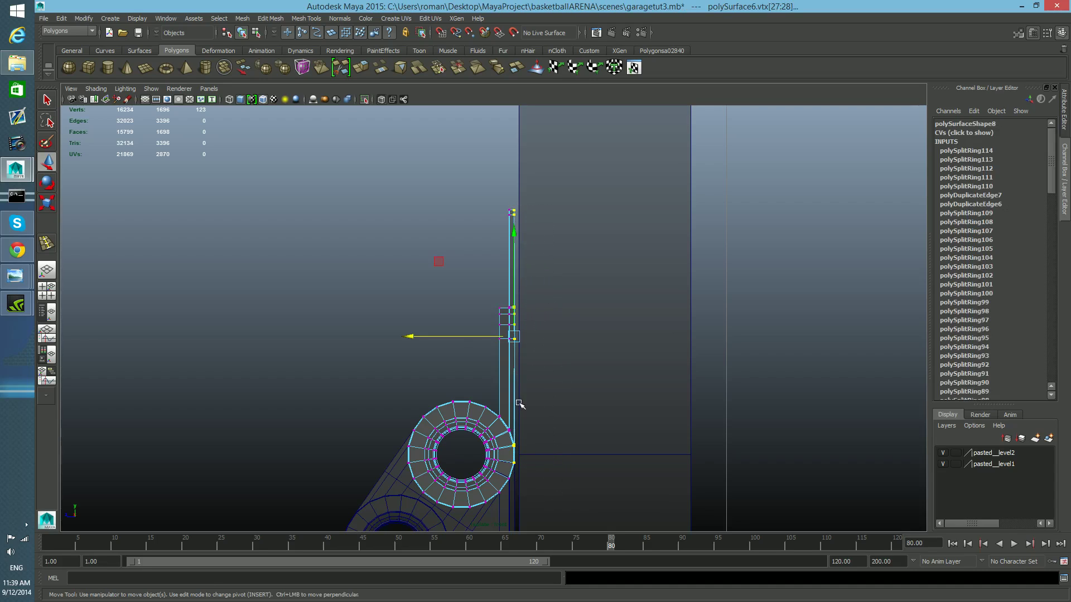
middle_click_drag(519, 403, 519, 308, "alt")
middle_click_drag(521, 402, 521, 283, "alt")
right_click(512, 314)
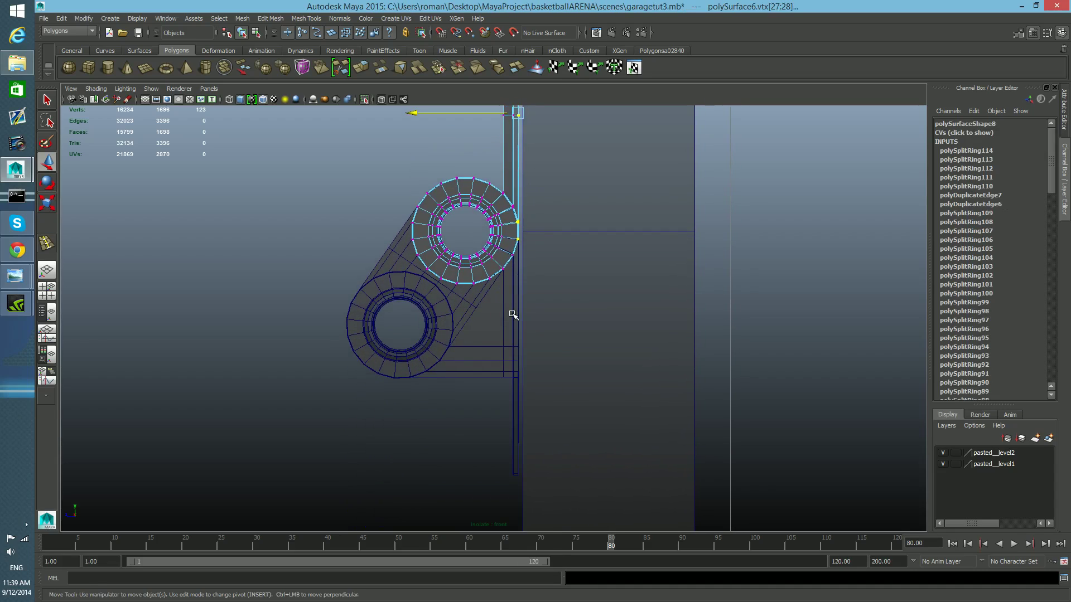
right_click(512, 314)
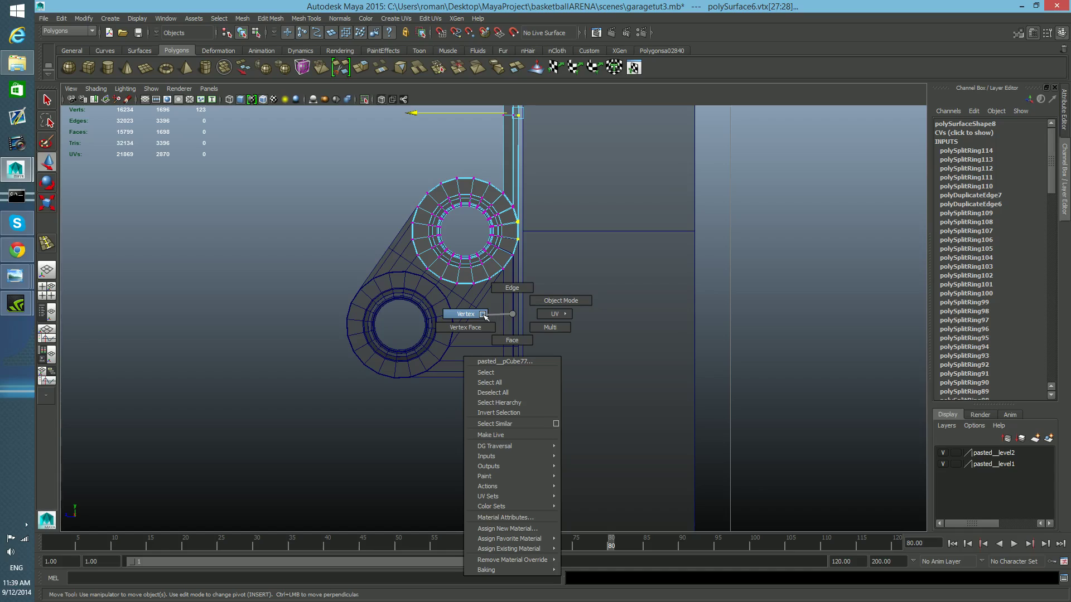
left_click(482, 315)
right_click_drag(478, 358, 439, 334)
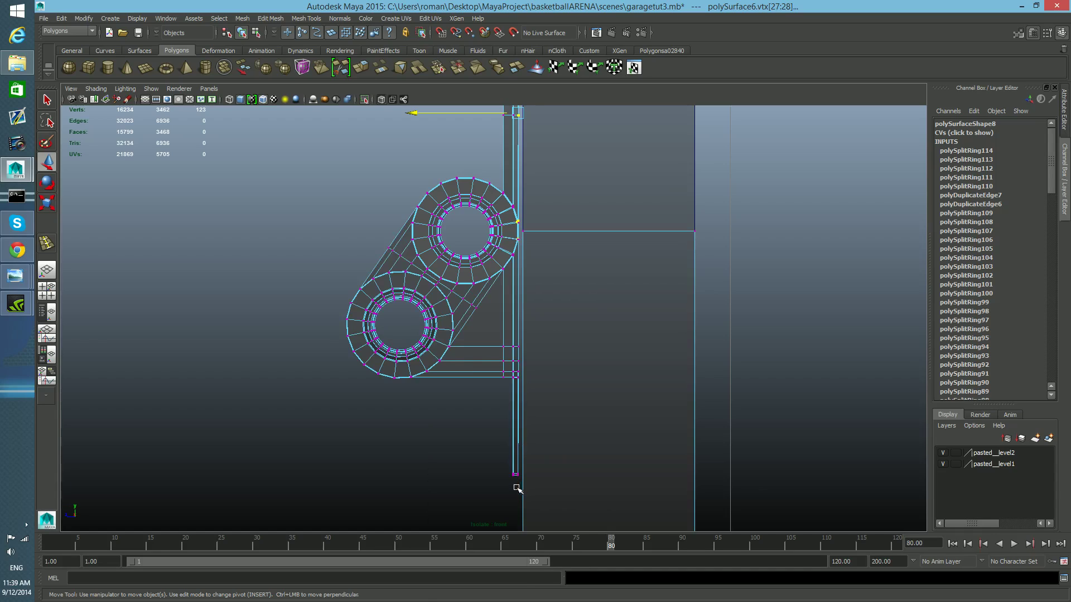
left_click_drag(523, 458, 536, 288)
left_click_drag(535, 240, 534, 212)
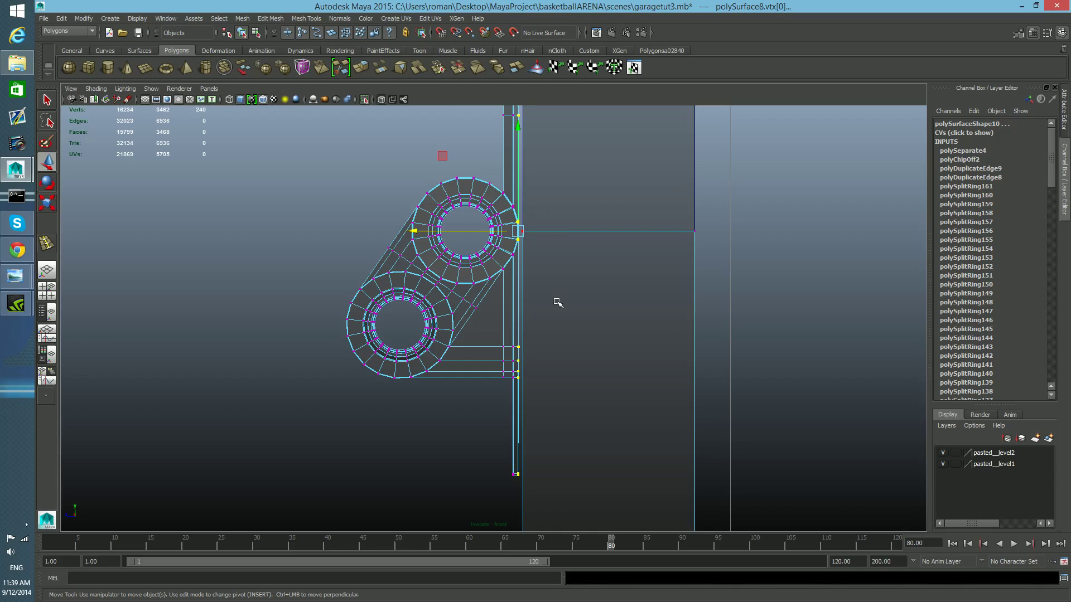
left_click_drag(413, 231, 418, 231)
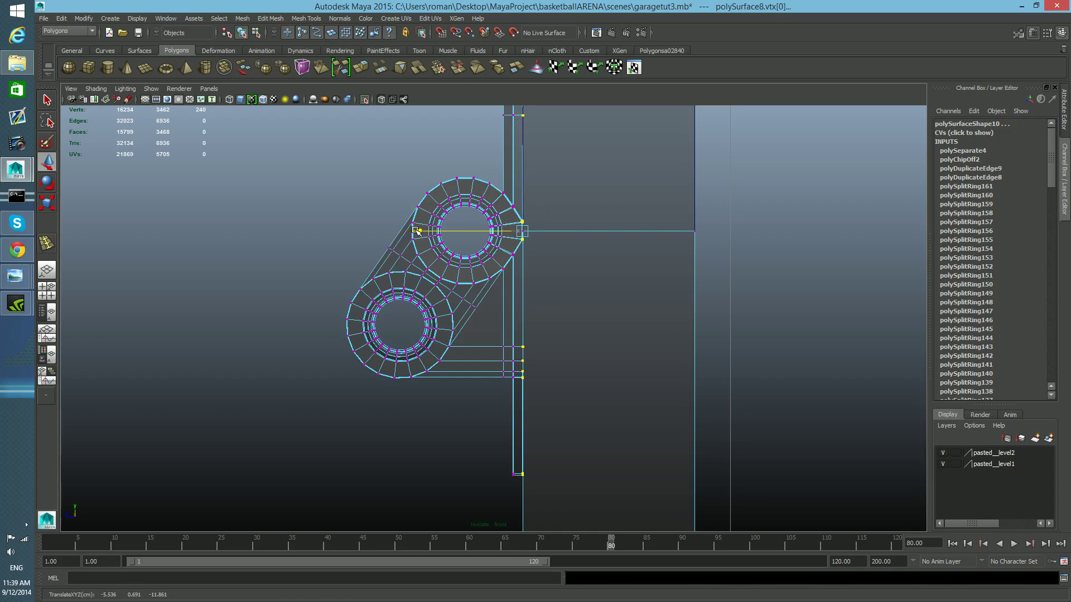
middle_click_drag(487, 346, 482, 517, "alt")
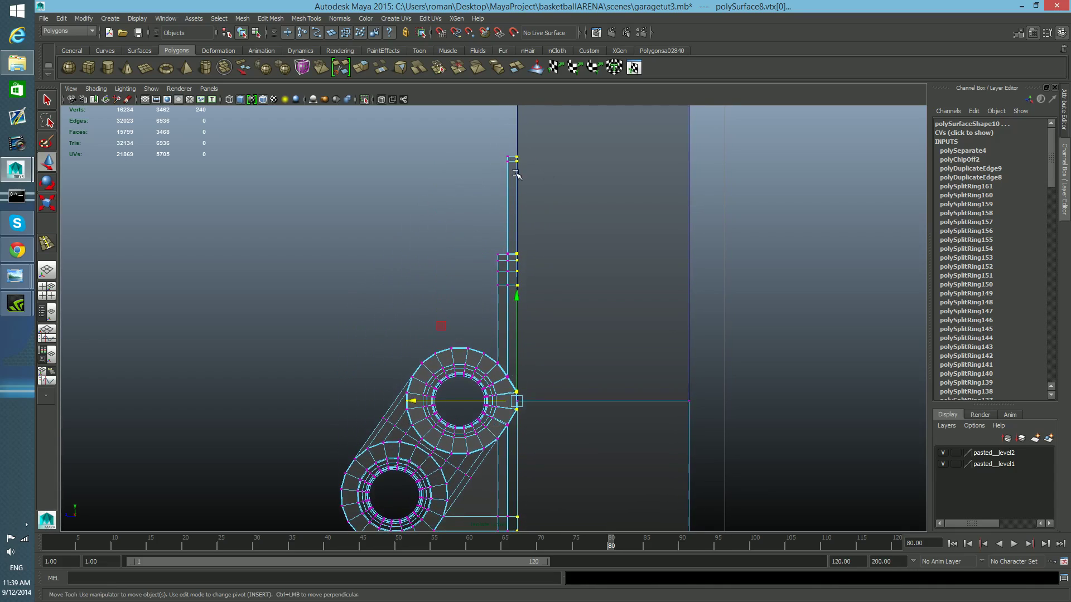
middle_click_drag(510, 389, 488, 336, "alt")
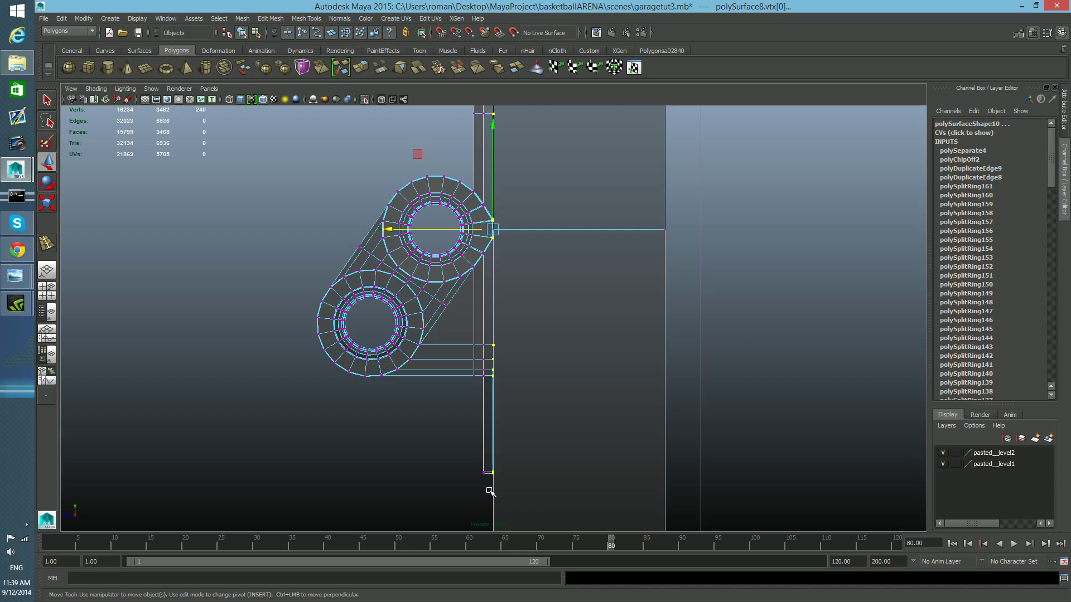
- Return to object selection, tumble the perspective view to inspect the links and pins, and exit isolation
key("F8")
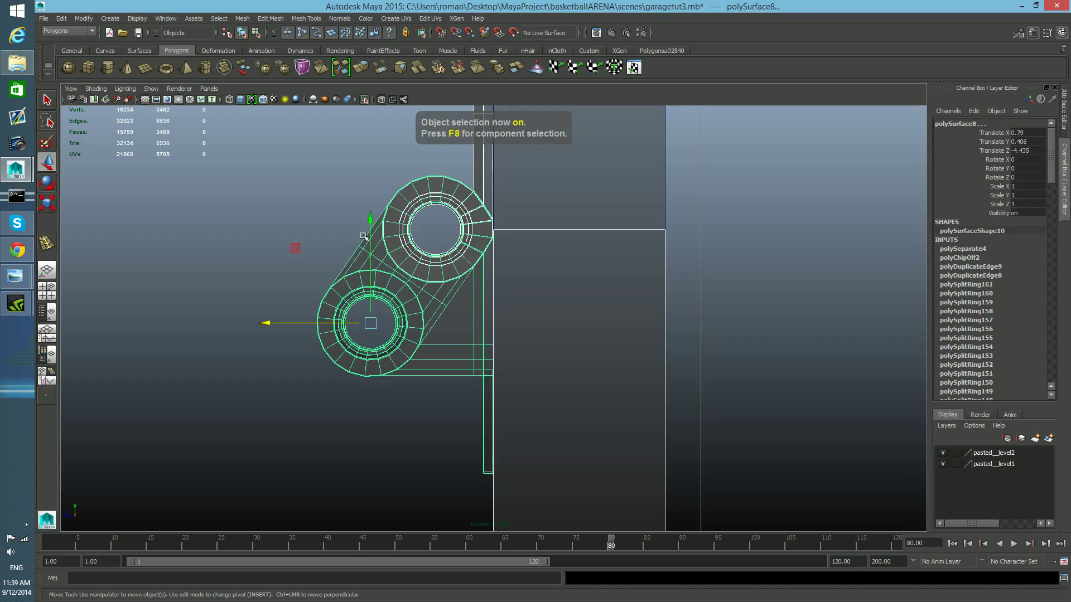
key("space")
key("space")
left_click_drag(480, 304, 586, 313, "alt")
left_click(364, 99)
mouse_move(380, 291)
left_mouse_down("alt")
mouse_move(394, 280)
mouse_move(521, 268)
mouse_move(485, 320)
mouse_move(486, 301)
mouse_move(361, 317)
mouse_move(379, 290)
left_mouse_up("alt")
left_click(382, 286)
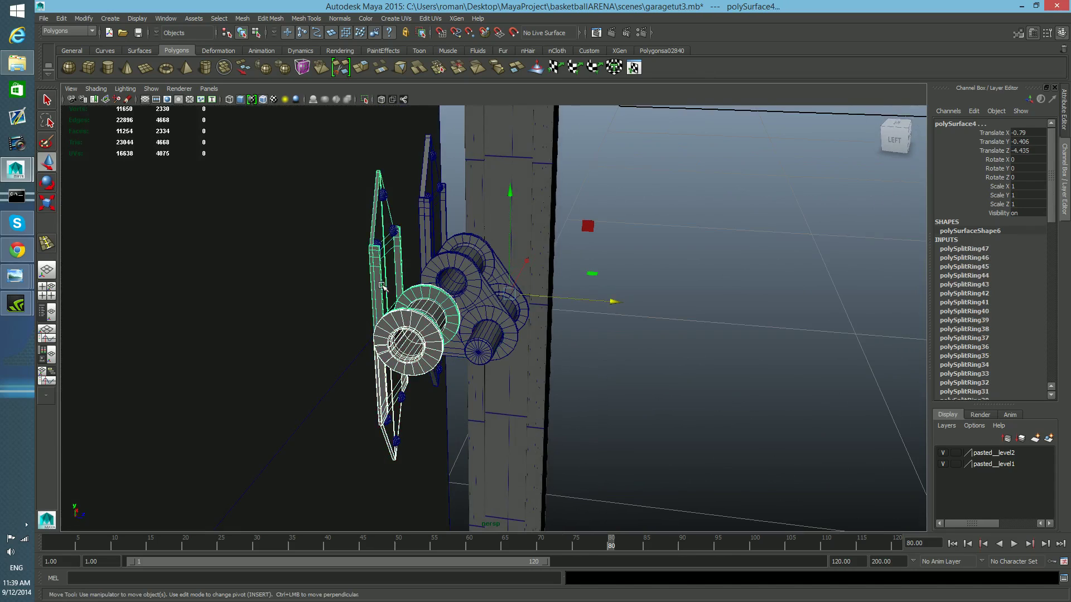
left_click_drag(318, 318, 344, 439)
left_click_drag(455, 362, 385, 383, "alt")
key("space")
key("space")
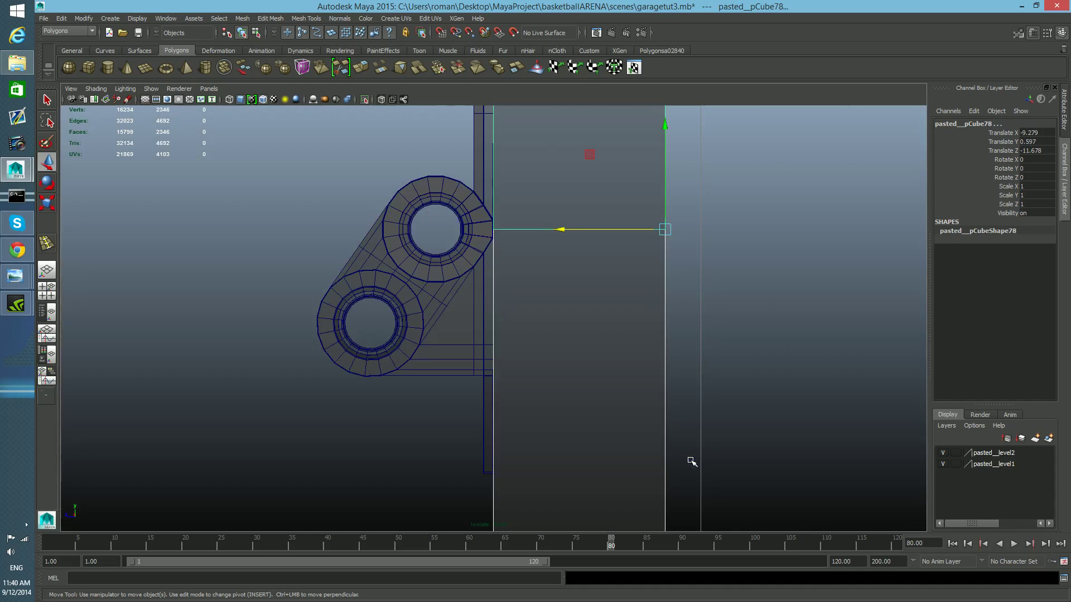
left_click(365, 99)
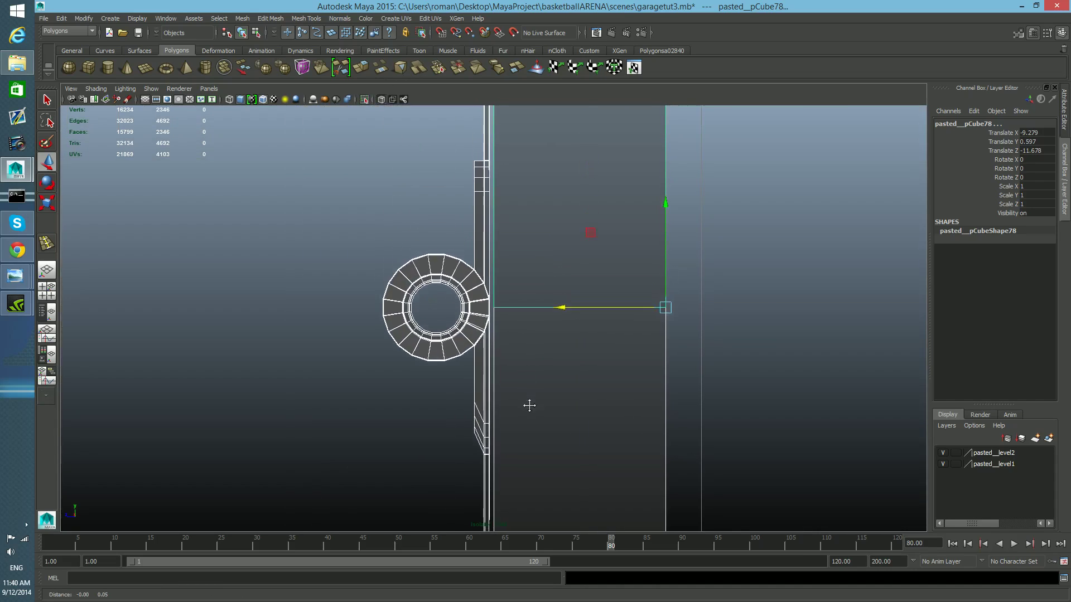
- Zoom in on the hinge link's joint and select its vertices along the bracket edge in vertex mode
mouse_move(568, 363)
right_mouse_down("alt")
mouse_move(541, 353)
mouse_move(557, 369)
right_mouse_up("alt")
scroll(822, 478, "up", 10)
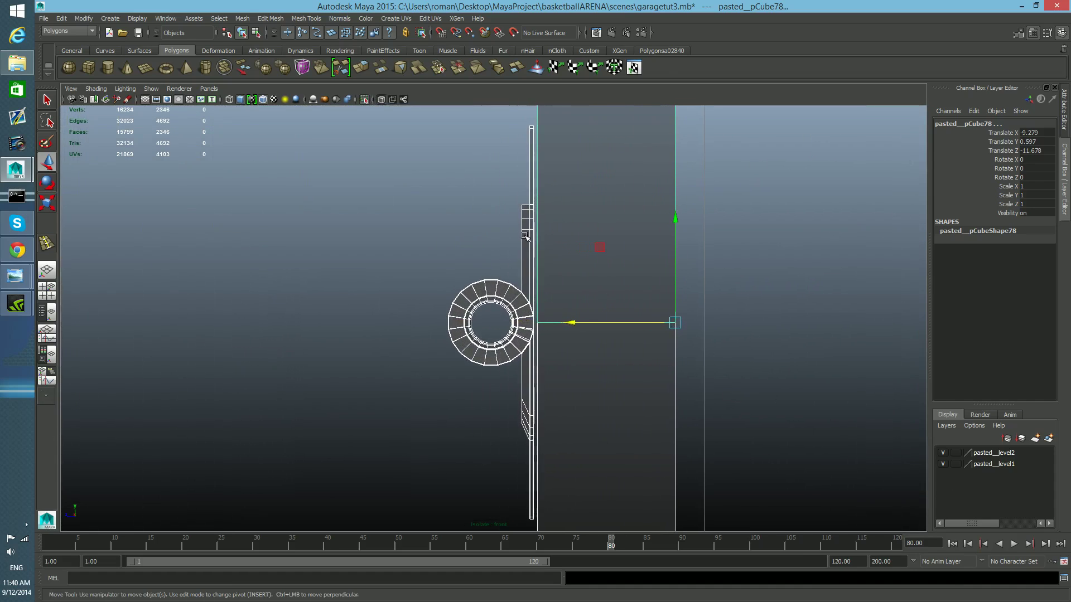
left_click(526, 236)
left_click(460, 294)
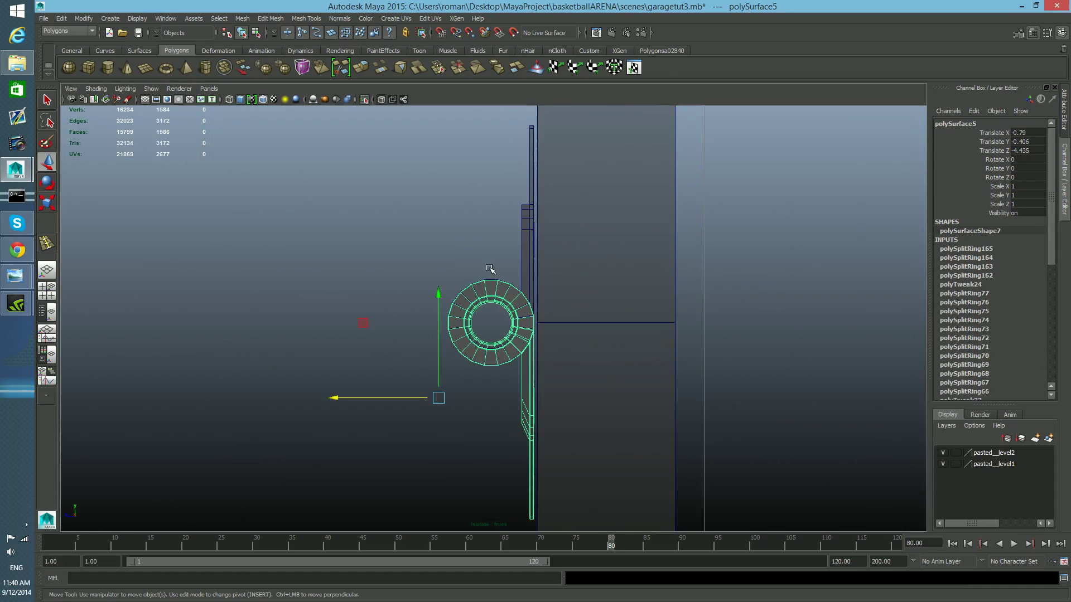
right_click_drag(493, 220, 441, 221)
middle_click_drag(474, 323, 460, 227, "alt")
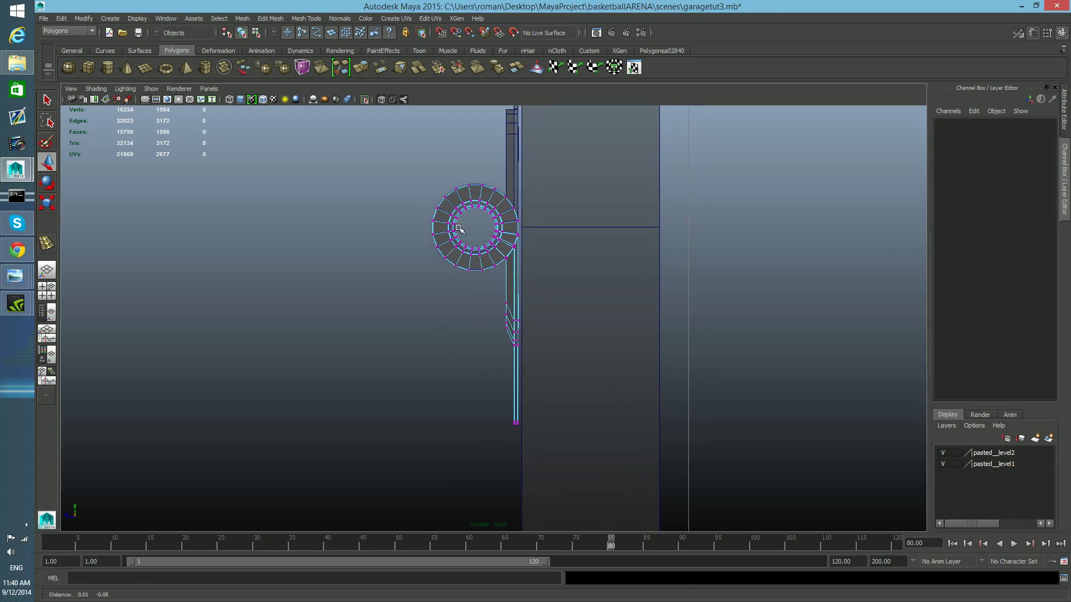
scroll(578, 433, "up", 5)
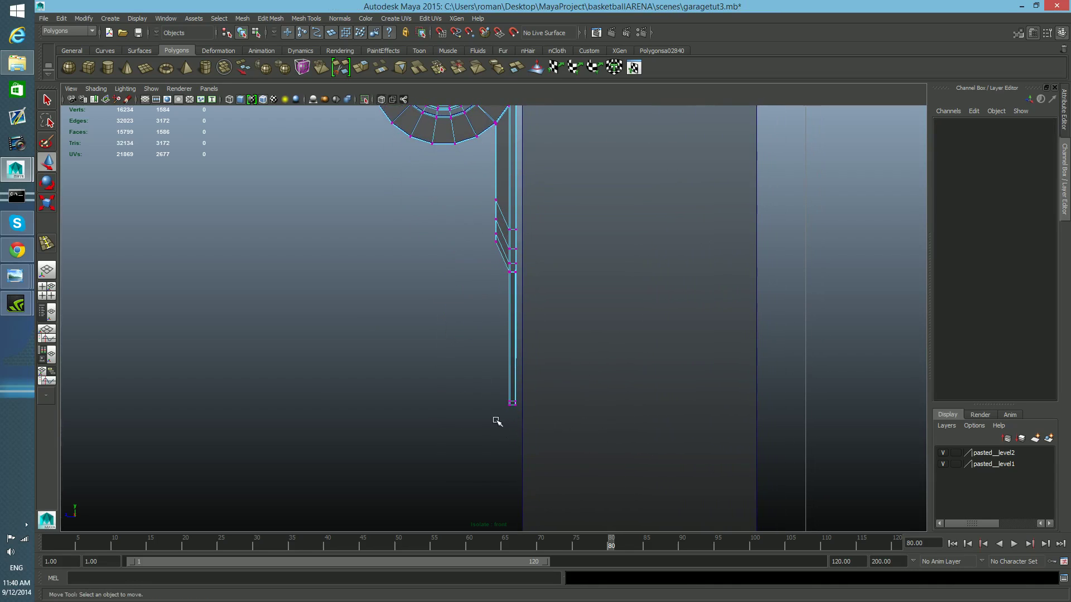
left_click_drag(516, 402, 561, 122)
middle_click_drag(564, 172, 556, 316, "alt")
left_click_drag(508, 260, 532, 177, "shift")
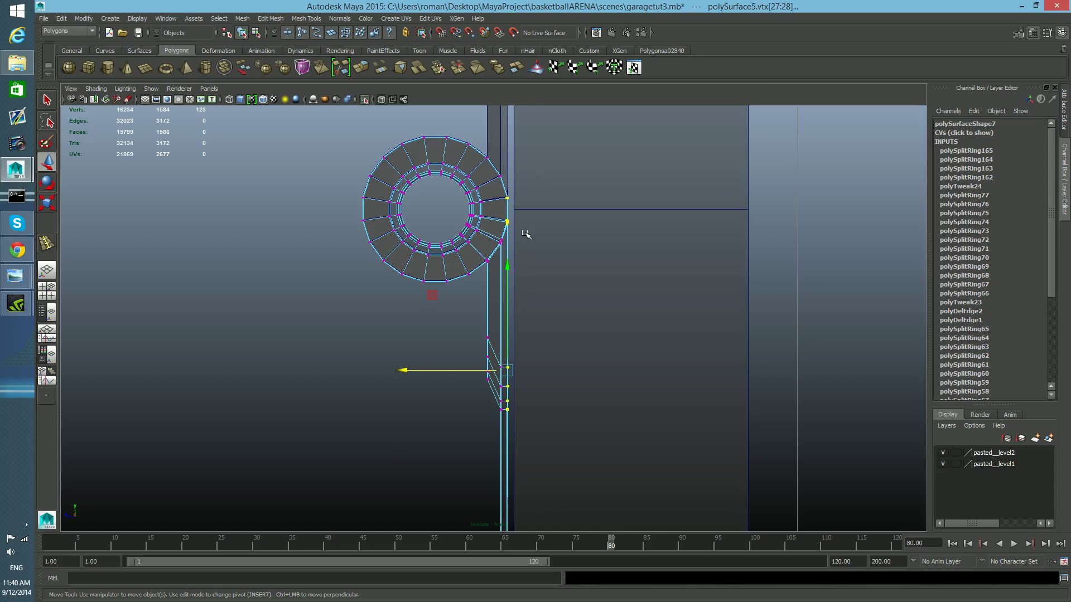
middle_click_drag(525, 233, 527, 327, "alt")
- Select the other link's edge vertices in vertex mode and point-snap them slightly outward to the first link's edge
right_click_drag(501, 182, 483, 183)
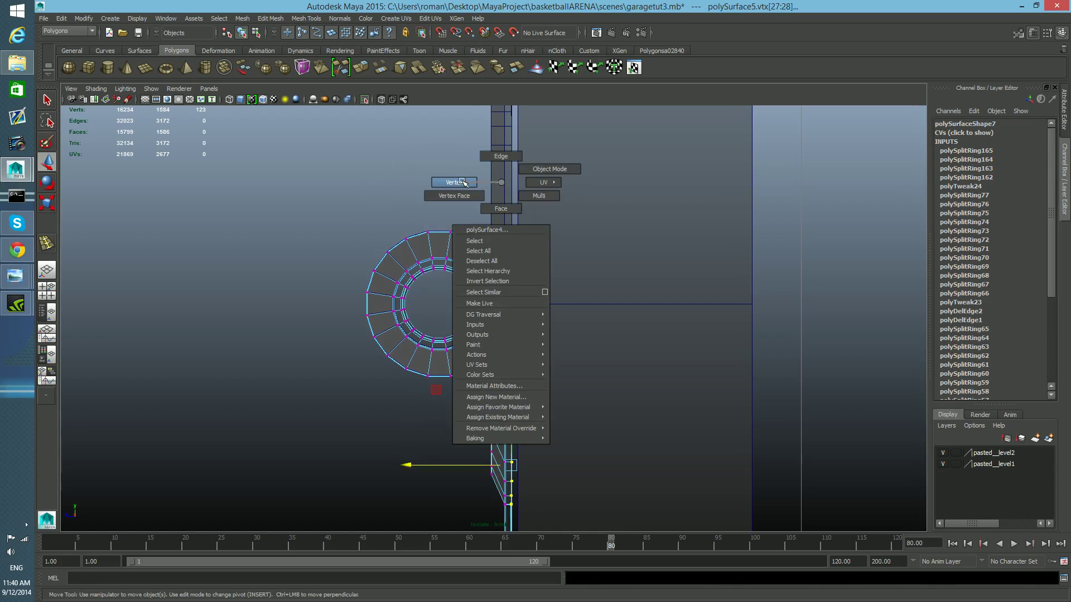
right_click_drag(463, 182, 462, 182)
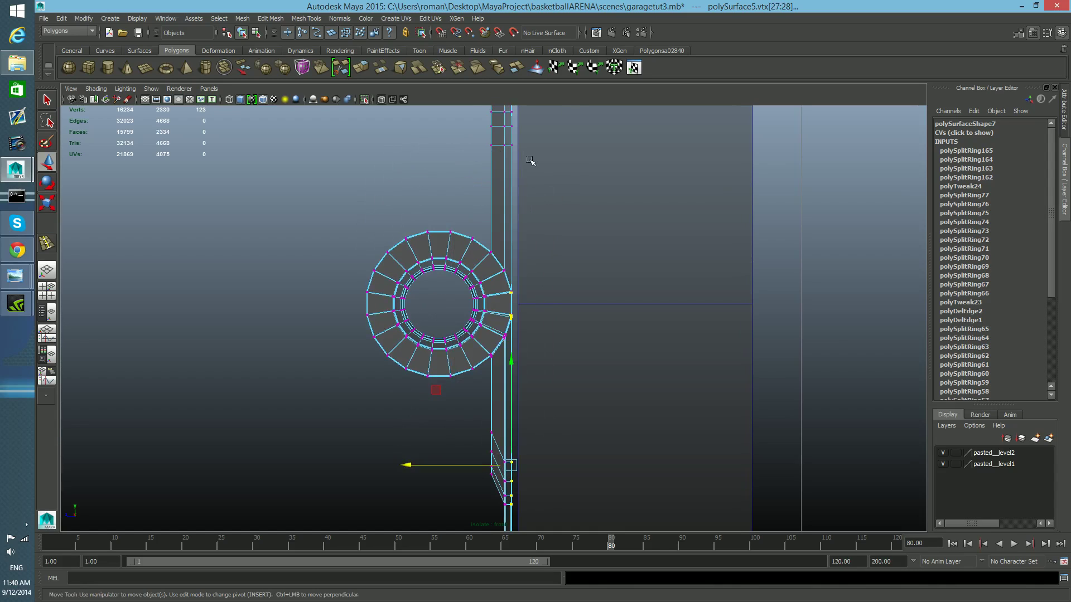
middle_click_drag(520, 250, 513, 402, "alt")
mouse_move(520, 401)
right_mouse_down("alt")
mouse_move(509, 400)
mouse_move(534, 403)
right_mouse_up("alt")
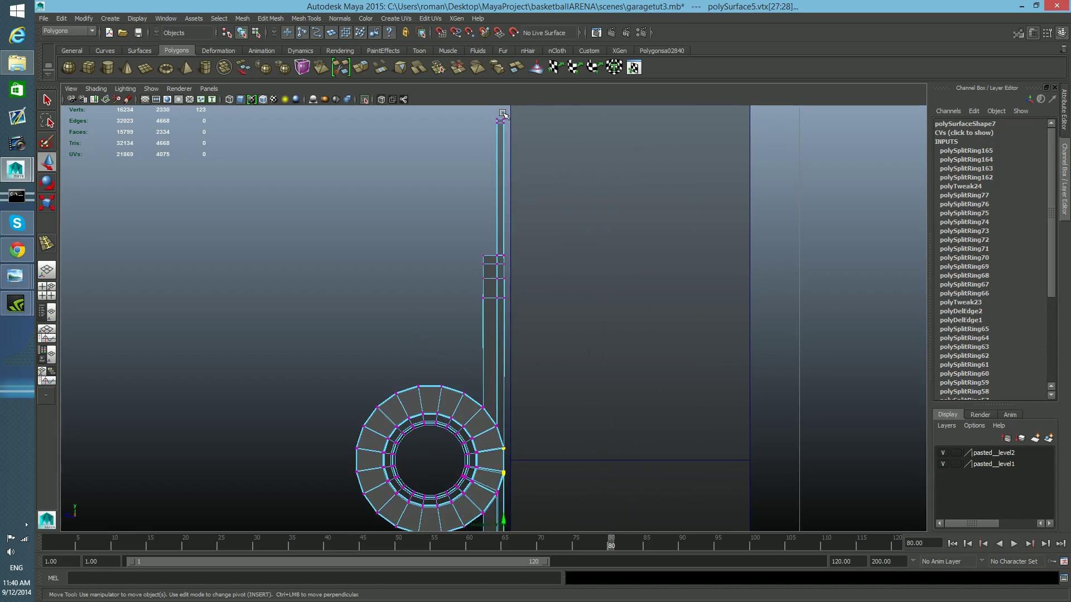
left_click_drag(501, 113, 559, 480)
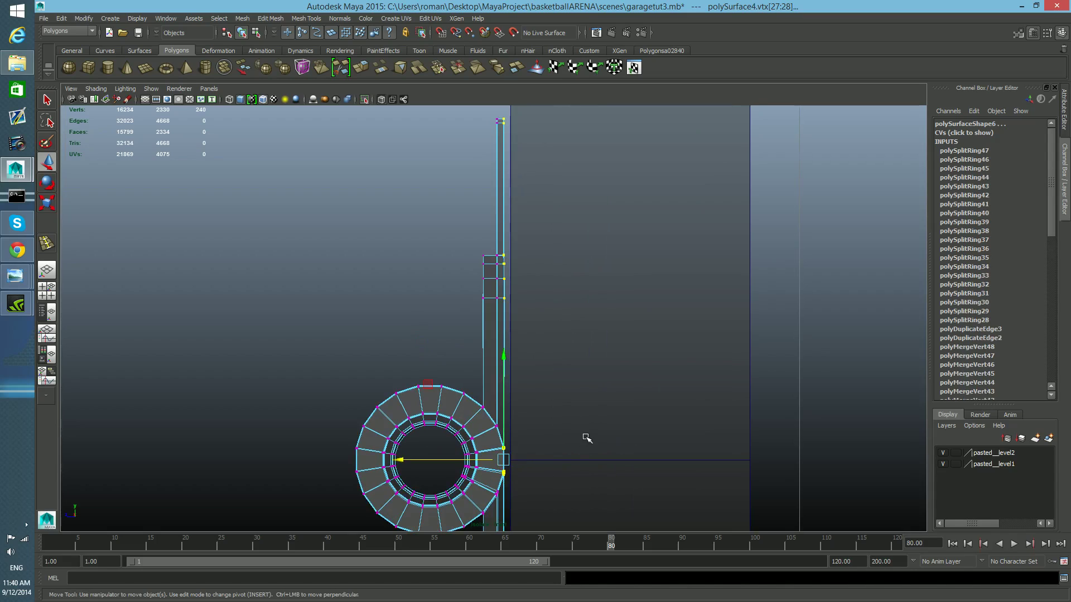
middle_click_drag(580, 451, 588, 366, "alt")
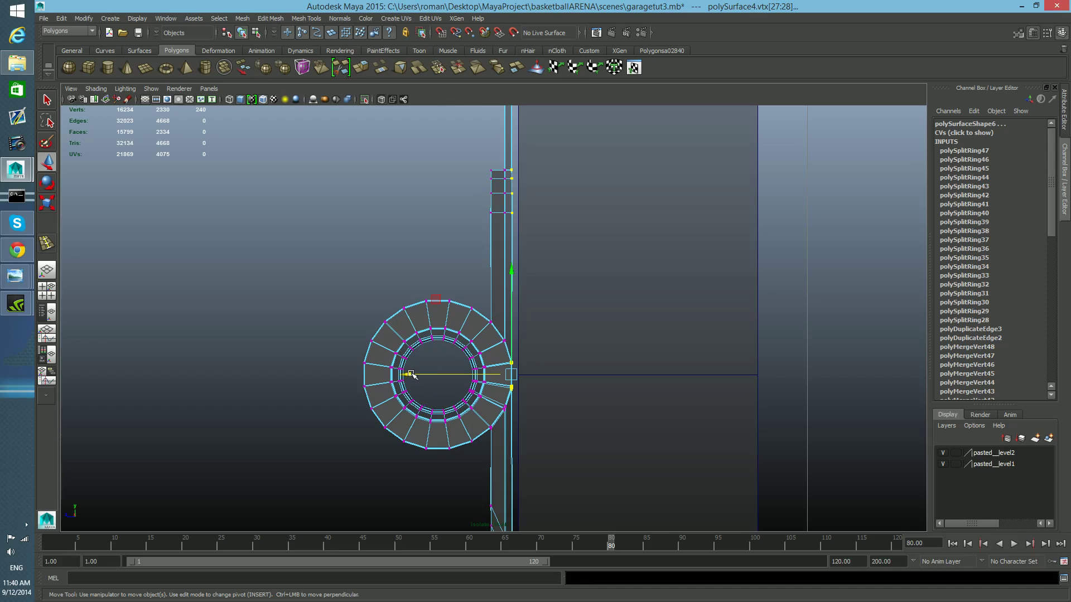
key("v")
left_click_drag(407, 374, 526, 377)
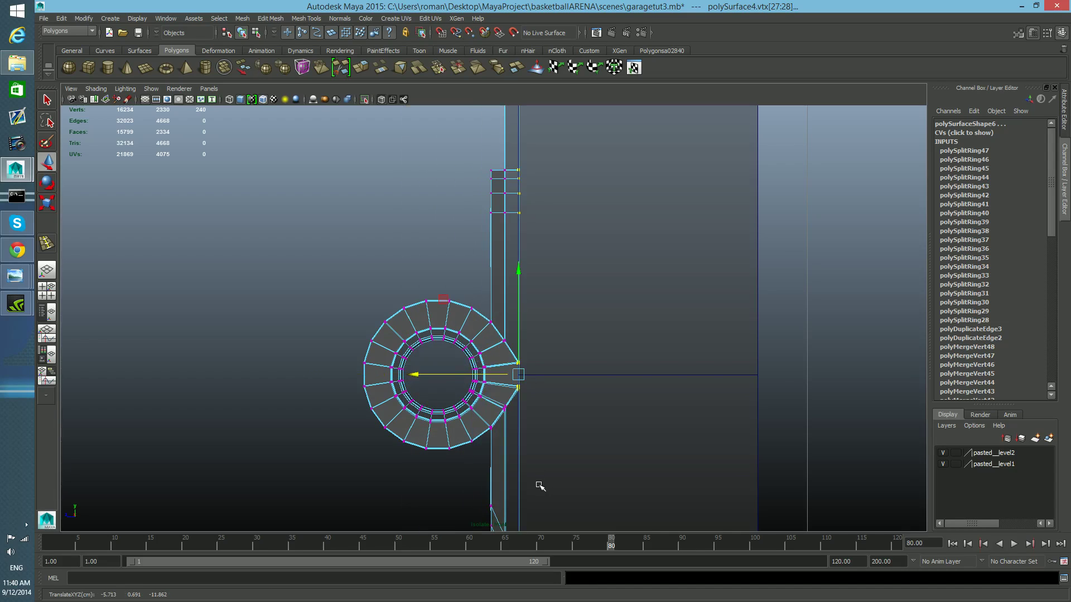
- Isolate the pin in the perspective view and move its end vertices along the pin's axis
key("F8")
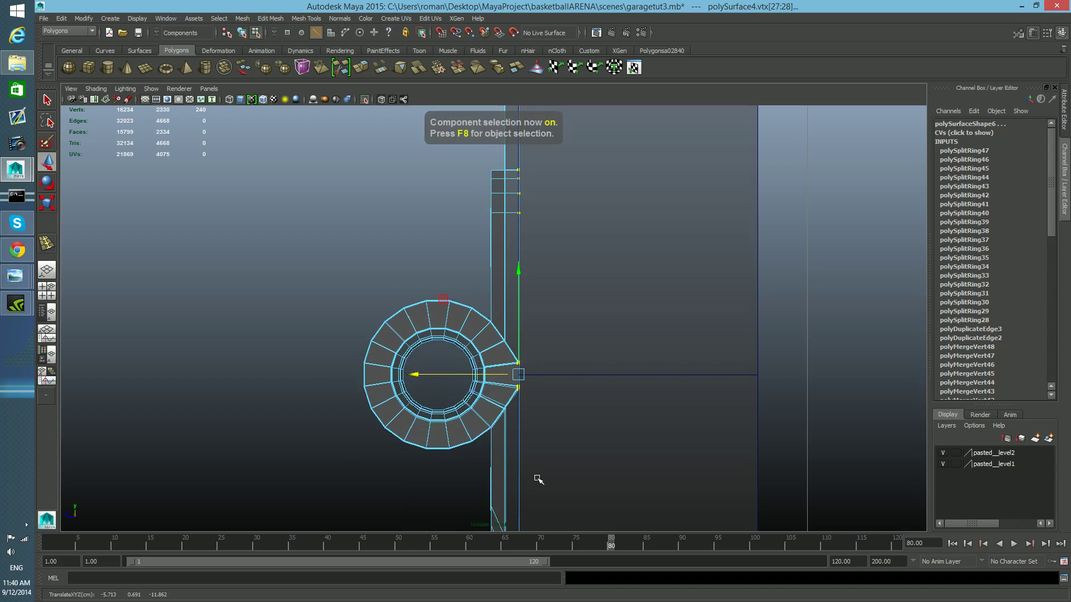
key("F8")
scroll(536, 474, "down", 12)
key("space")
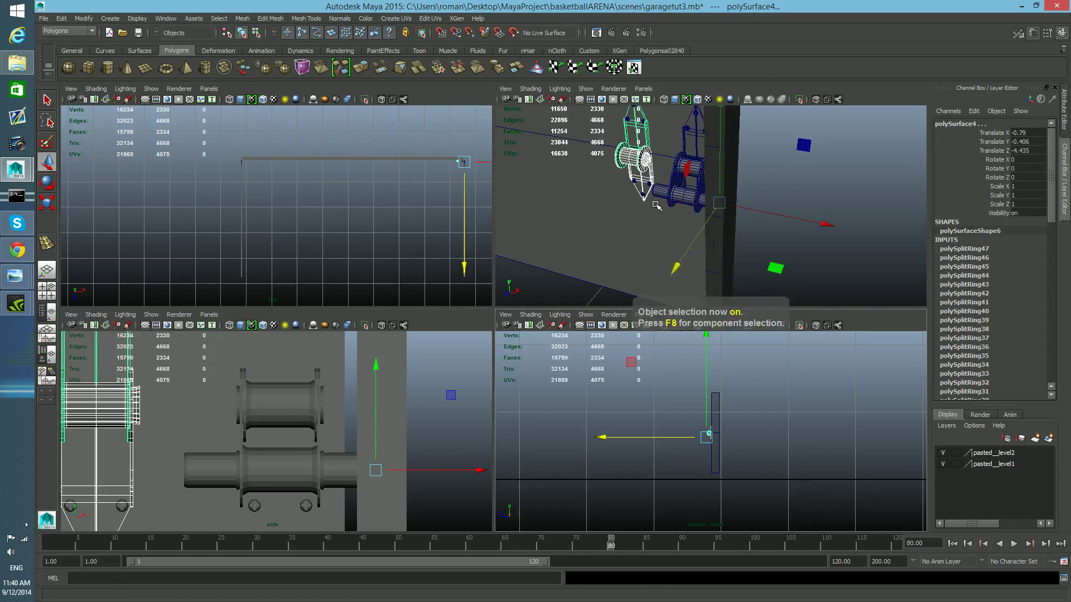
key("space")
left_click_drag(634, 223, 507, 369, "alt")
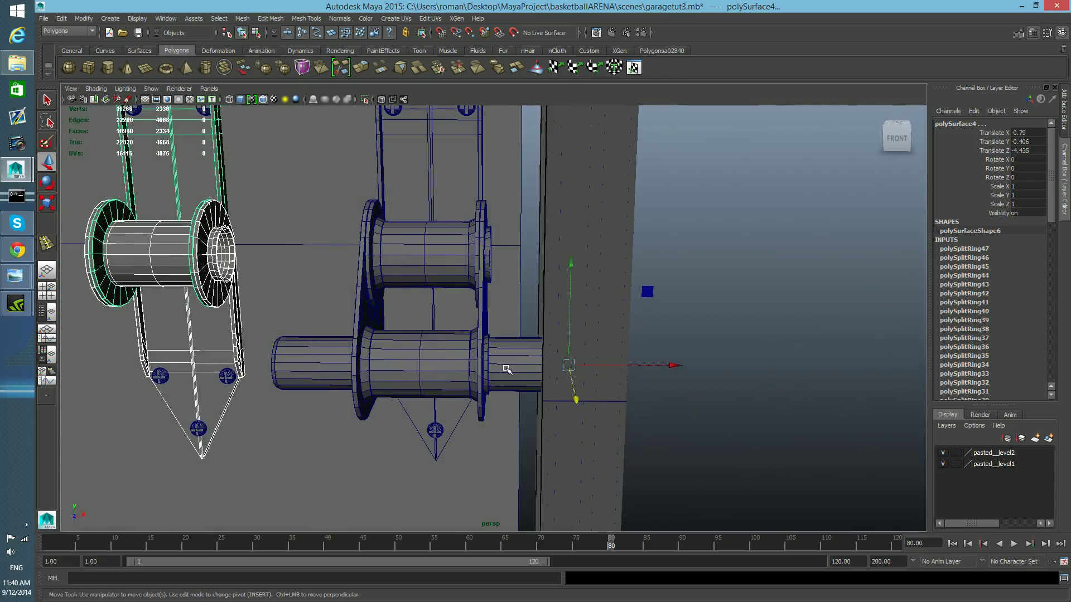
left_click(507, 369)
left_click_drag(607, 294, 638, 413, "alt")
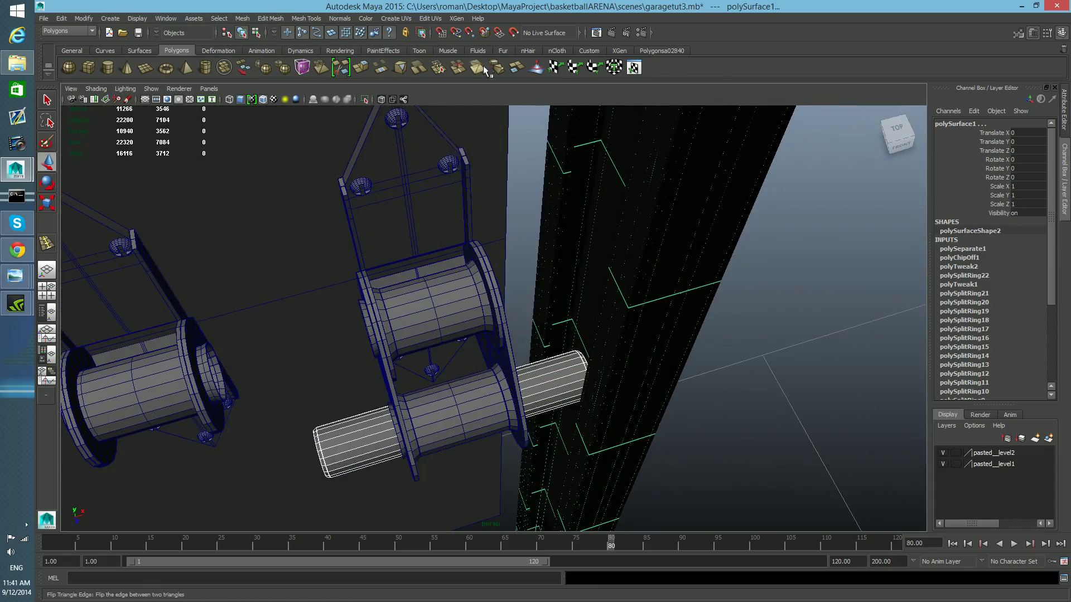
left_click(364, 99)
left_click_drag(562, 460, 569, 430, "alt")
middle_click_drag(569, 430, 559, 397, "alt")
right_click_drag(490, 319, 466, 313)
left_click_drag(442, 246, 524, 284)
left_click_drag(472, 169, 476, 165)
left_click_drag(474, 245, 614, 333)
middle_click_drag(615, 333, 612, 402, "alt")
right_click_drag(584, 344, 629, 392, "alt")
middle_click_drag(629, 393, 576, 407, "alt")
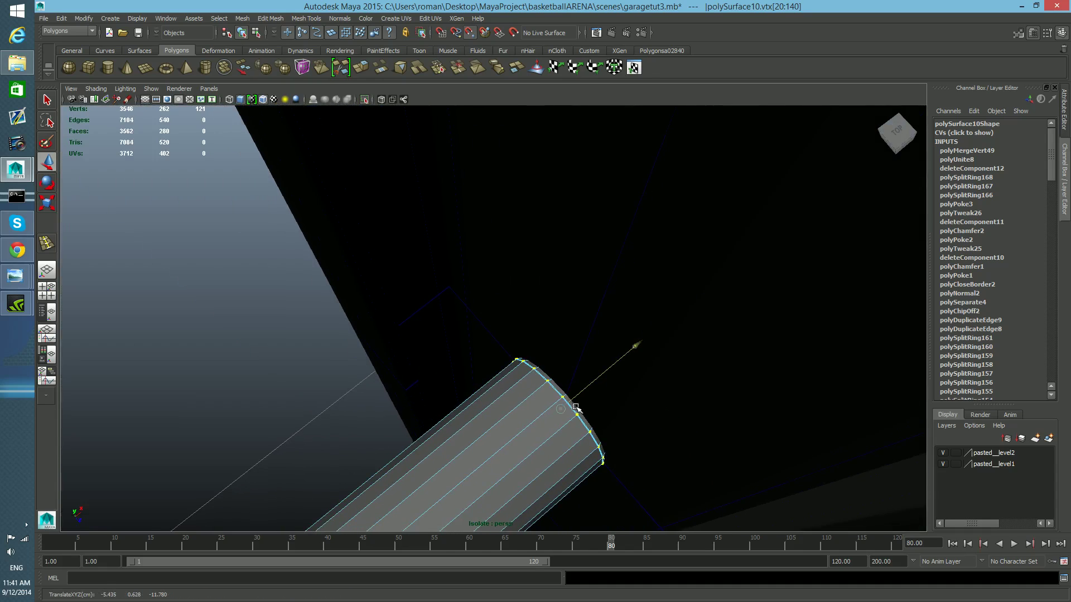
- Return to object selection and tumble around the pin's end to check it against the bracket
left_click_drag(551, 426, 539, 436)
left_click_drag(635, 344, 631, 348)
middle_click_drag(590, 407, 595, 382, "alt")
left_click_drag(594, 381, 562, 375, "alt")
key("1")
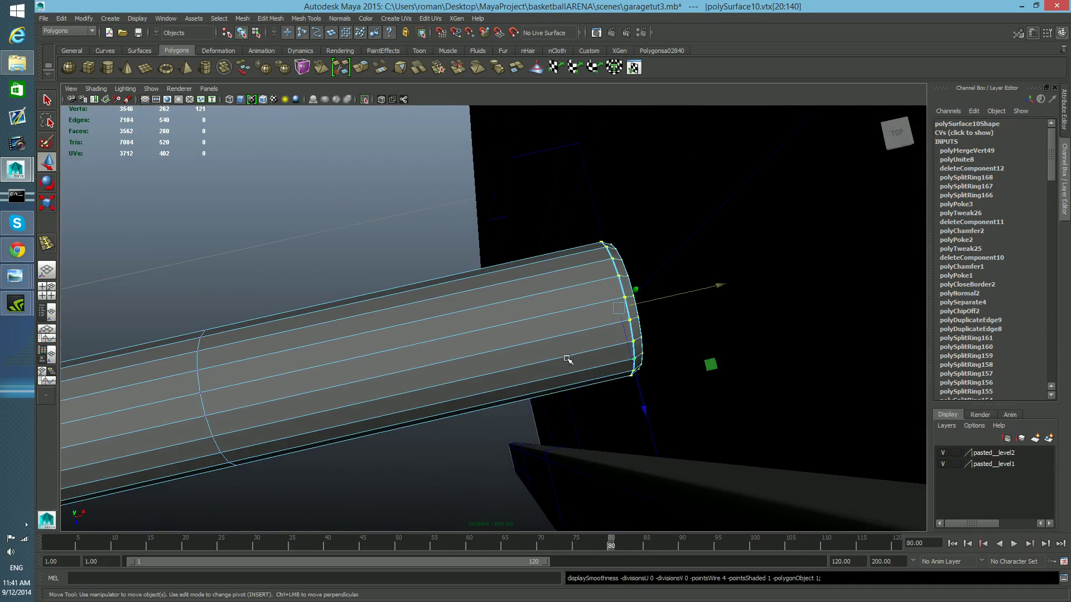
key("F8")
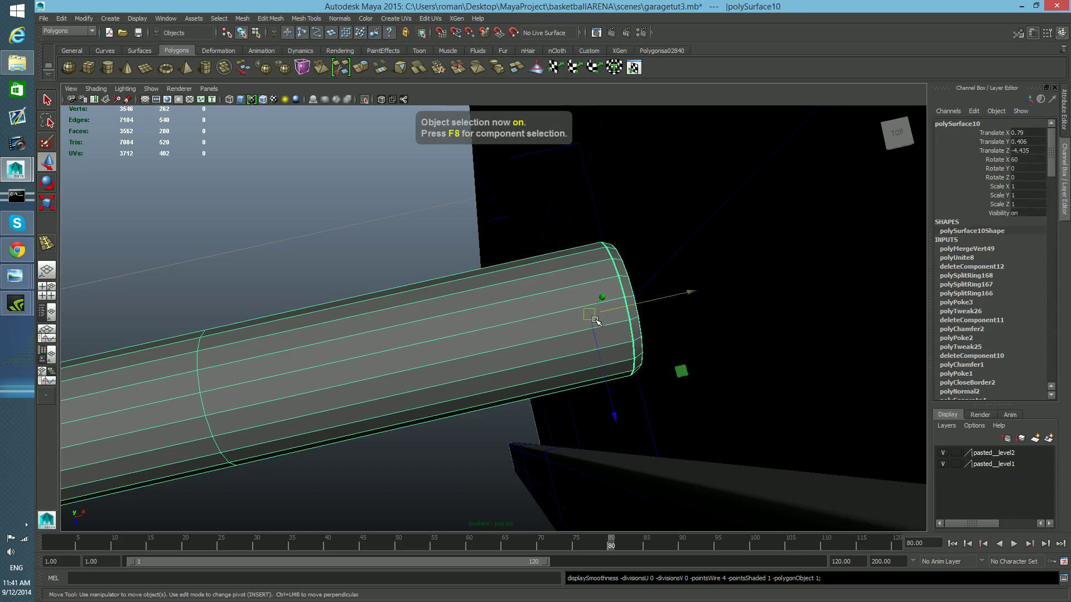
left_click_drag(594, 381, 584, 340, "alt")
right_click_drag(689, 383, 538, 377, "alt")
left_click_drag(535, 382, 526, 359, "alt")
- Switch panel layouts, maximize a panel, and exit isolation around the pin
left_click(51, 313)
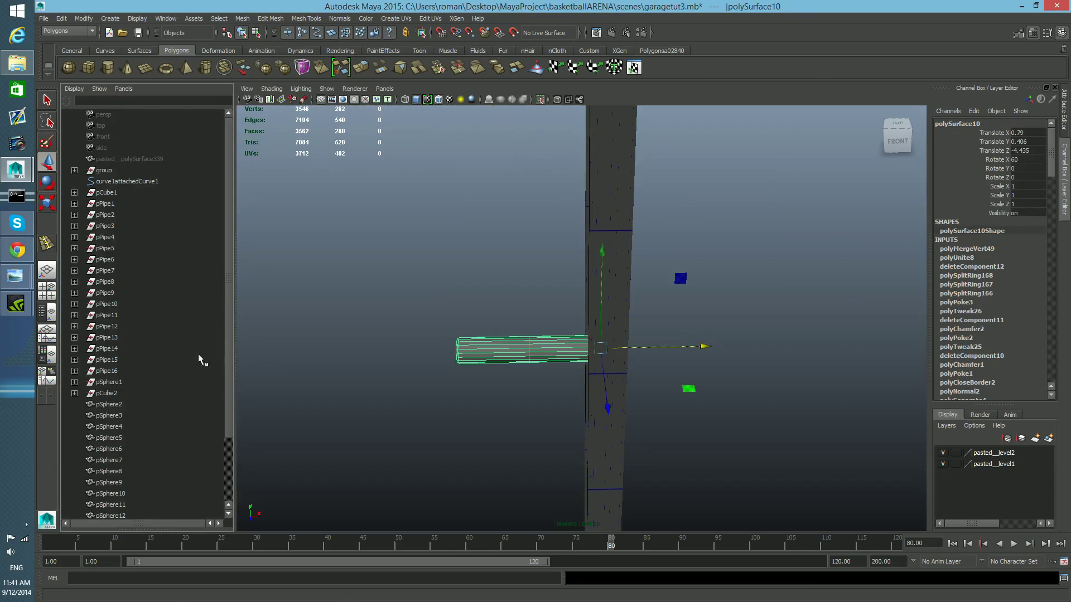
left_click_drag(581, 294, 607, 308)
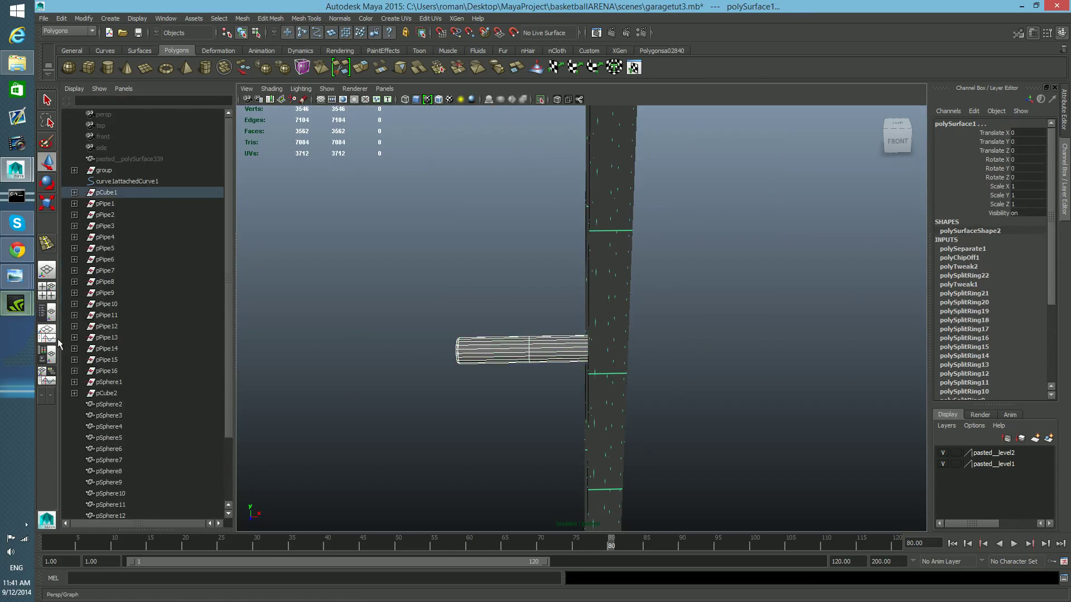
left_click(47, 289)
scroll(703, 478, "down", 2)
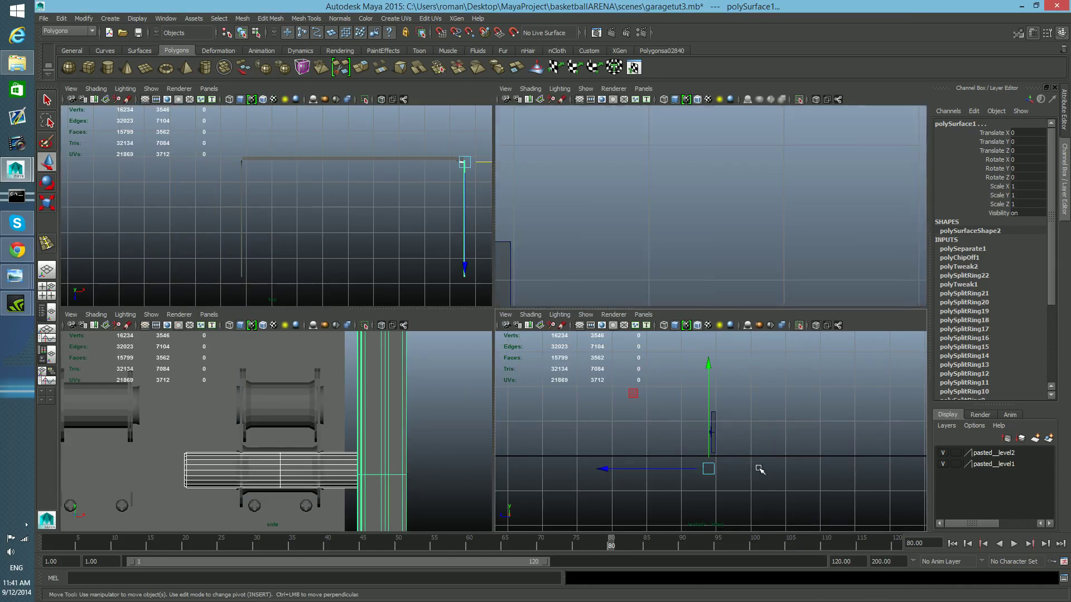
key("space")
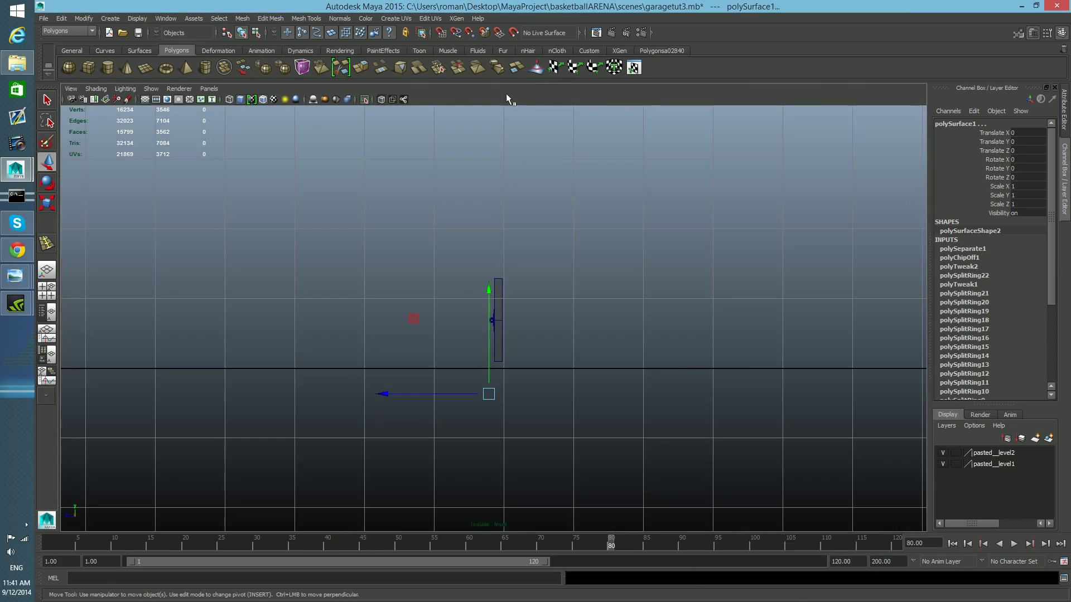
left_click(366, 98)
right_click_drag(479, 354, 808, 491, "alt")
right_click_drag(558, 402, 792, 499, "alt")
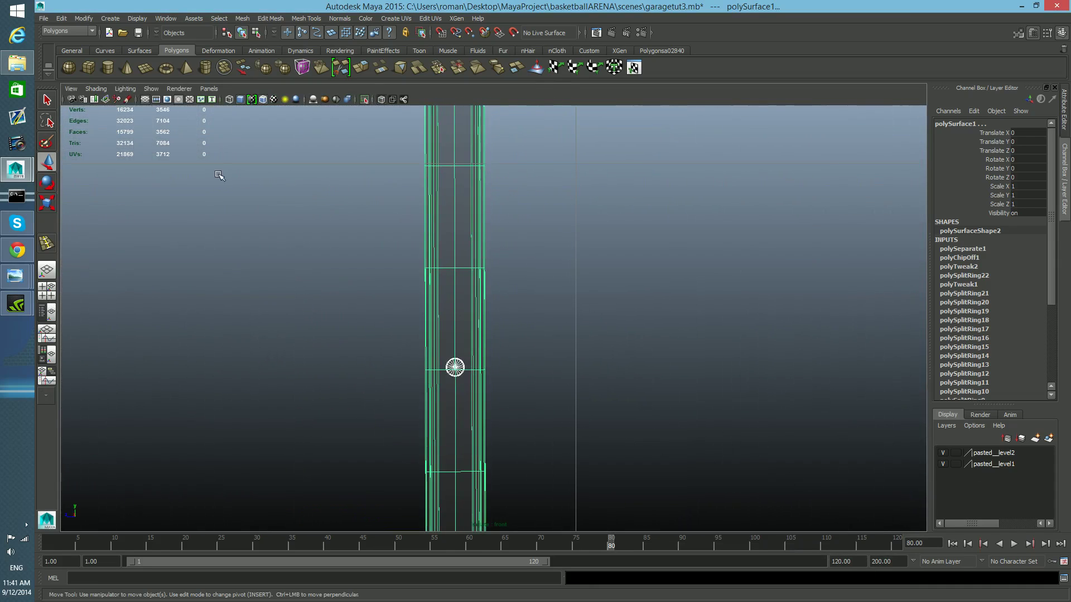
- Set the panel to the Top bookmark and zoom in on the pin where it passes the bracket
left_click(71, 89)
mouse_move(111, 237)
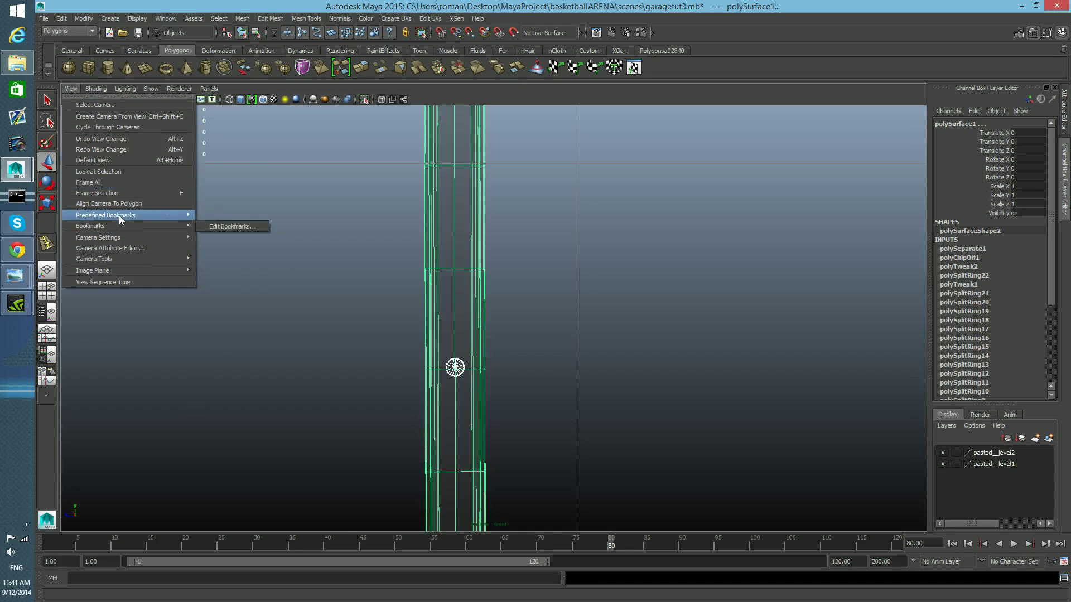
mouse_move(158, 216)
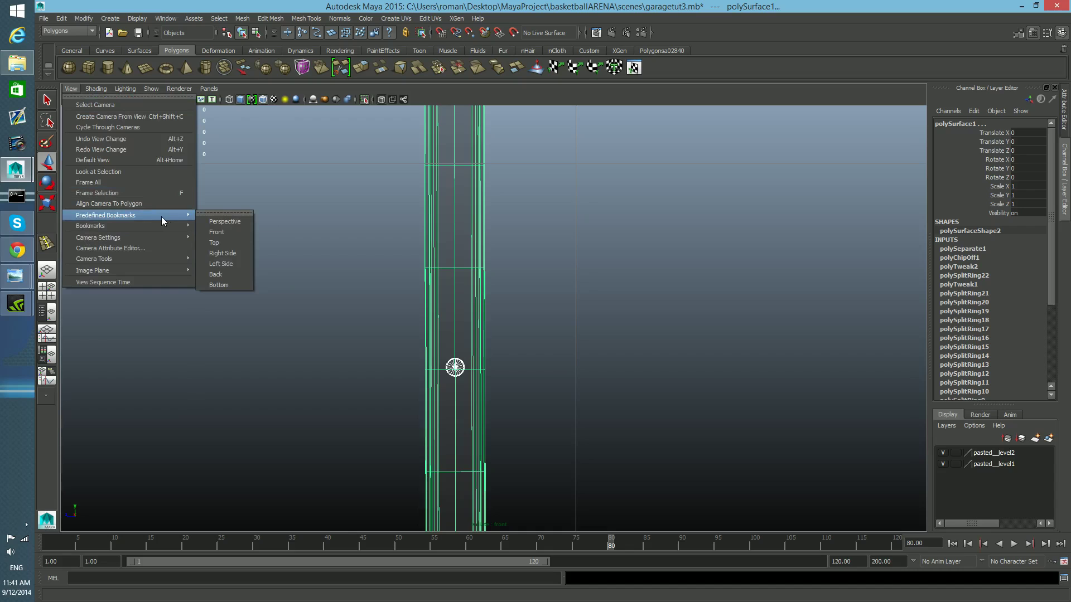
left_click(231, 232)
scroll(387, 354, "up", 4)
middle_click_drag(291, 332, 621, 335, "alt")
scroll(650, 387, "up", 4)
scroll(430, 371, "up", 6)
scroll(436, 374, "up", 4)
scroll(530, 353, "up", 5)
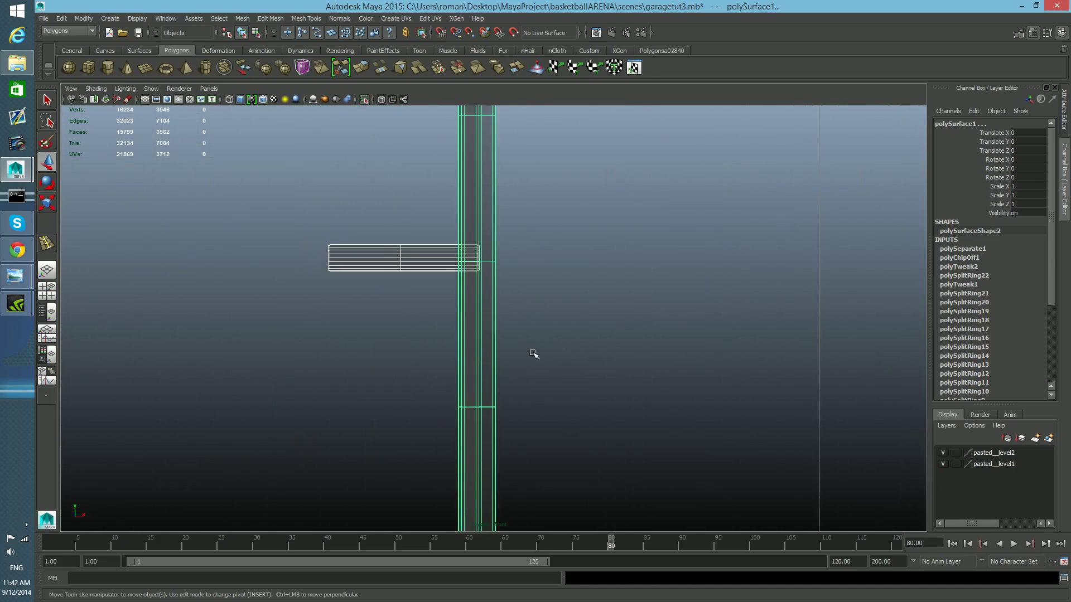
middle_click_drag(503, 263, 564, 318, "alt")
scroll(516, 368, "up", 6)
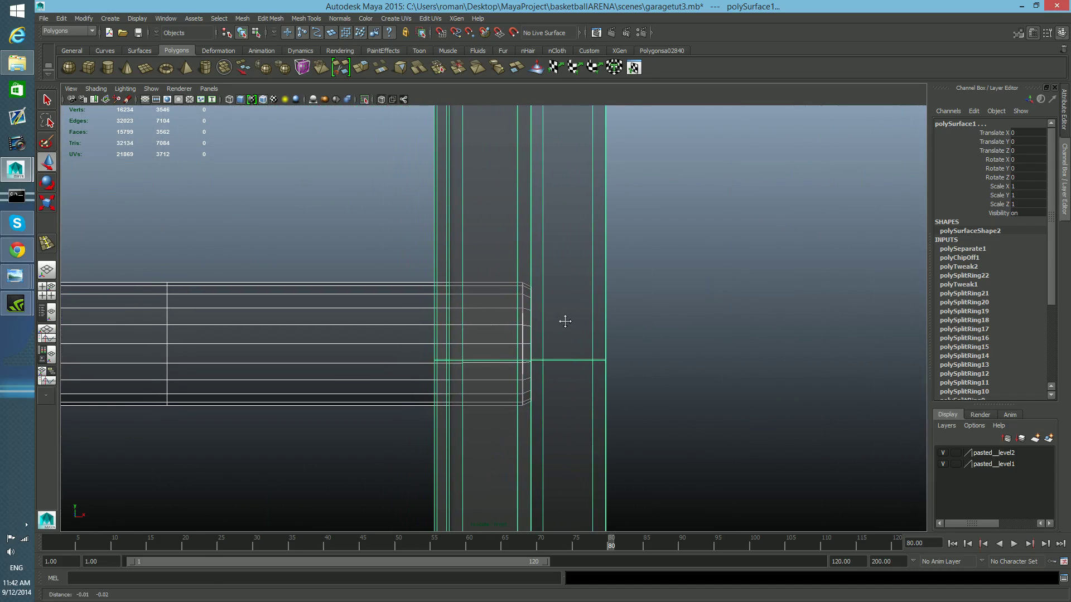
- Select the pin and insert an edge loop across it where it meets the bracket face
left_click(414, 291)
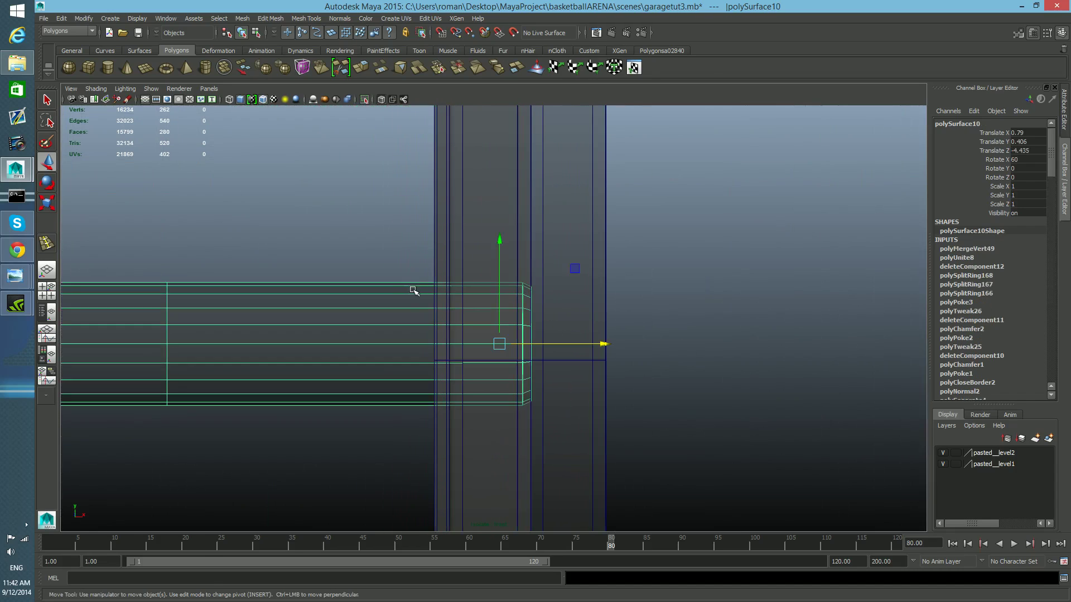
right_click_drag(709, 306, 660, 310, "shift")
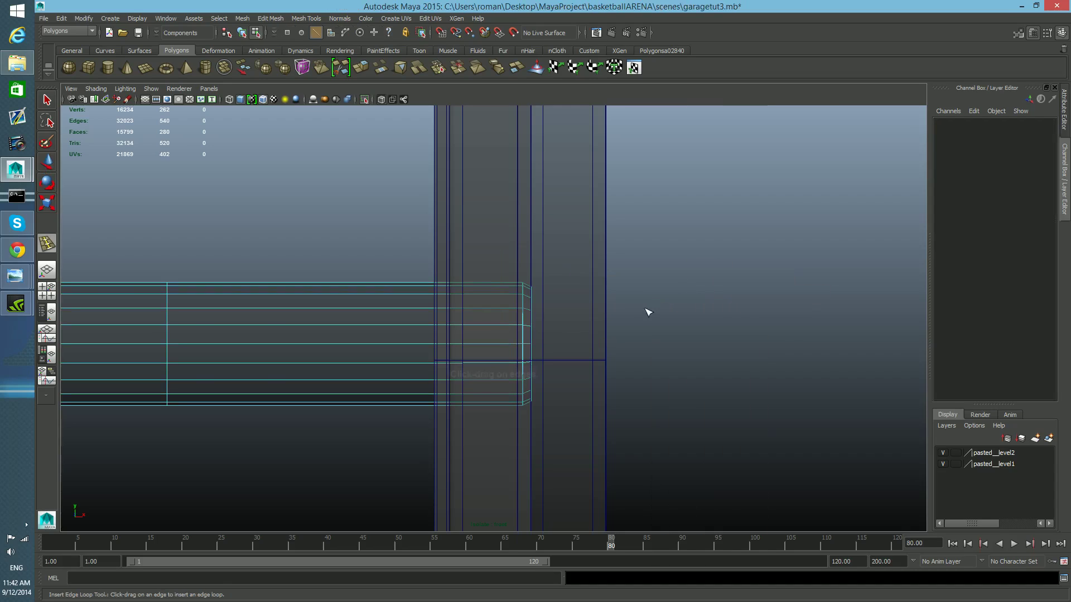
left_click_drag(469, 311, 456, 317)
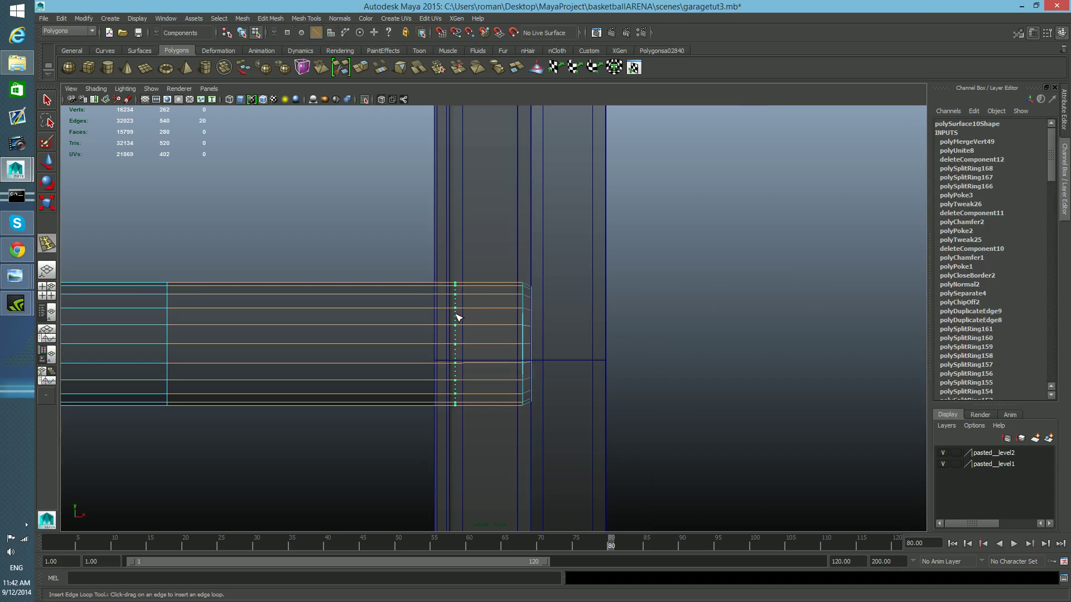
right_click(457, 317)
left_click_drag(457, 317, 457, 318)
- Insert a second edge loop on the pin close to its end, redoing it after an undo
left_click(517, 313)
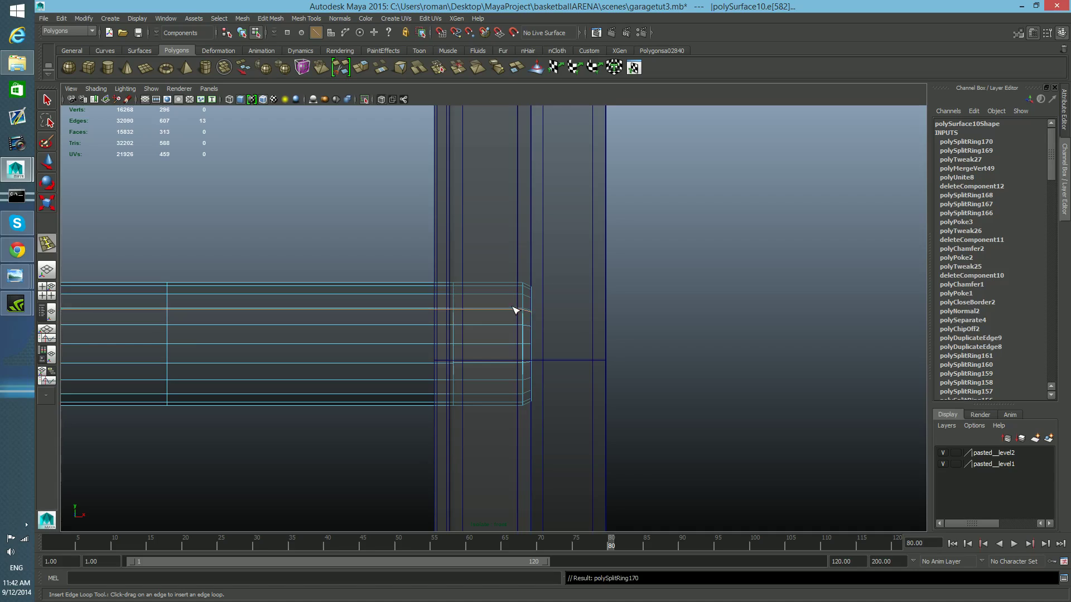
key("ctrl+z")
left_click_drag(514, 311, 513, 311)
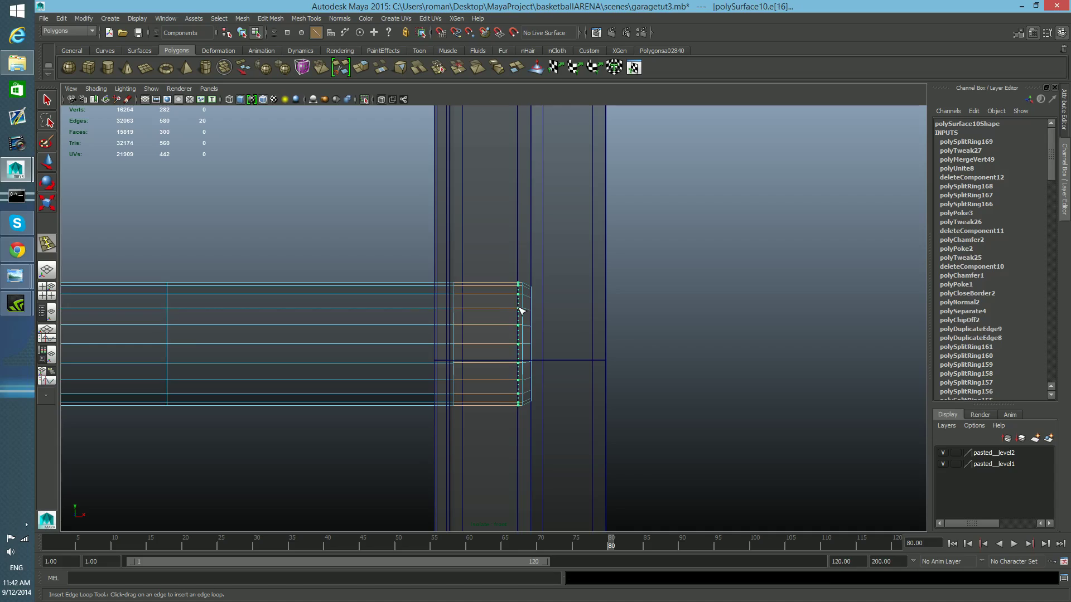
left_click_drag(518, 310, 520, 322)
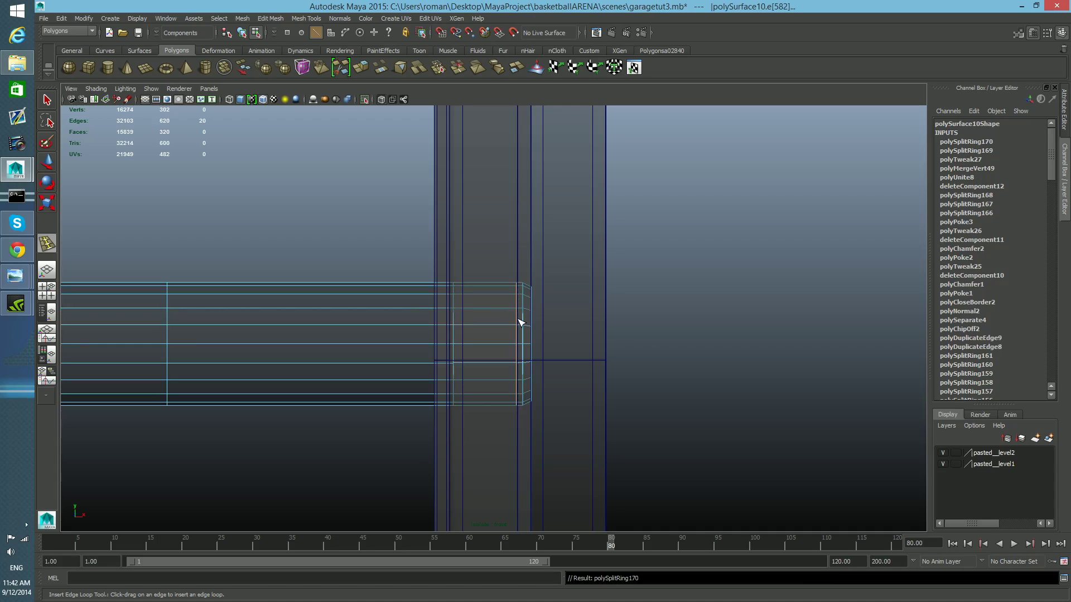
- Return to object selection and tumble the perspective view to inspect the pin's end
key("F8")
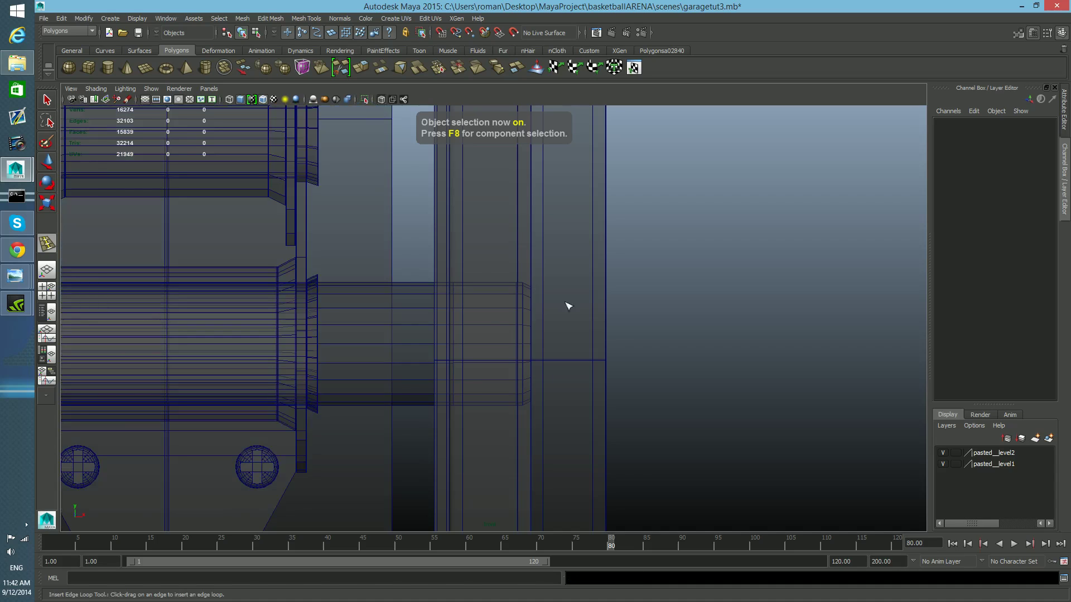
key("space")
key("space")
left_click_drag(554, 303, 546, 360, "alt")
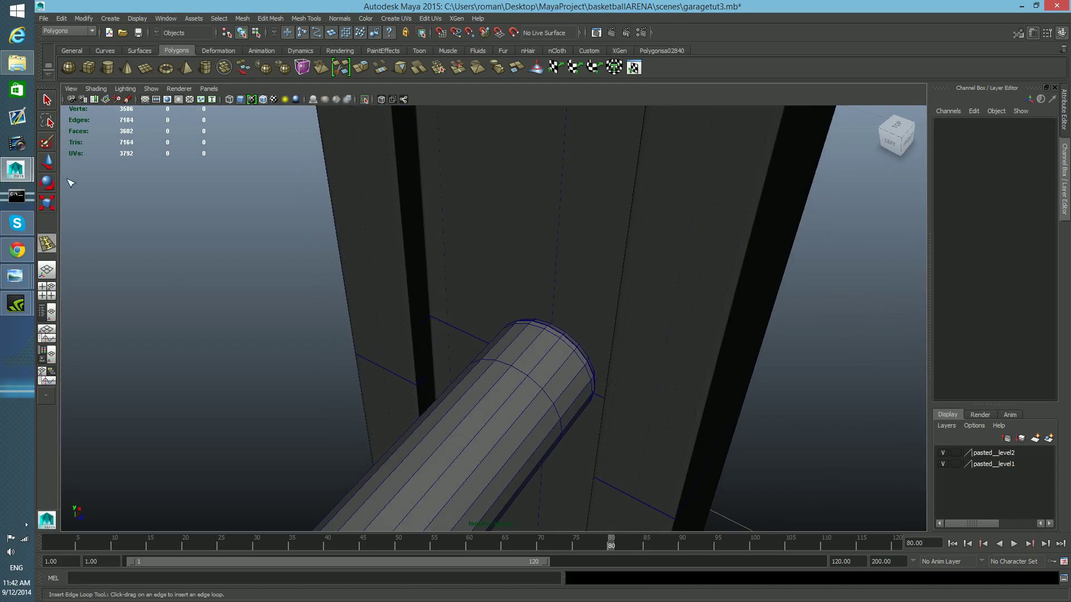
- Select the face loop at the pin's end and extrude it slightly outward to start a head
left_click(50, 99)
right_click_drag(481, 393, 478, 368)
double_click(554, 367)
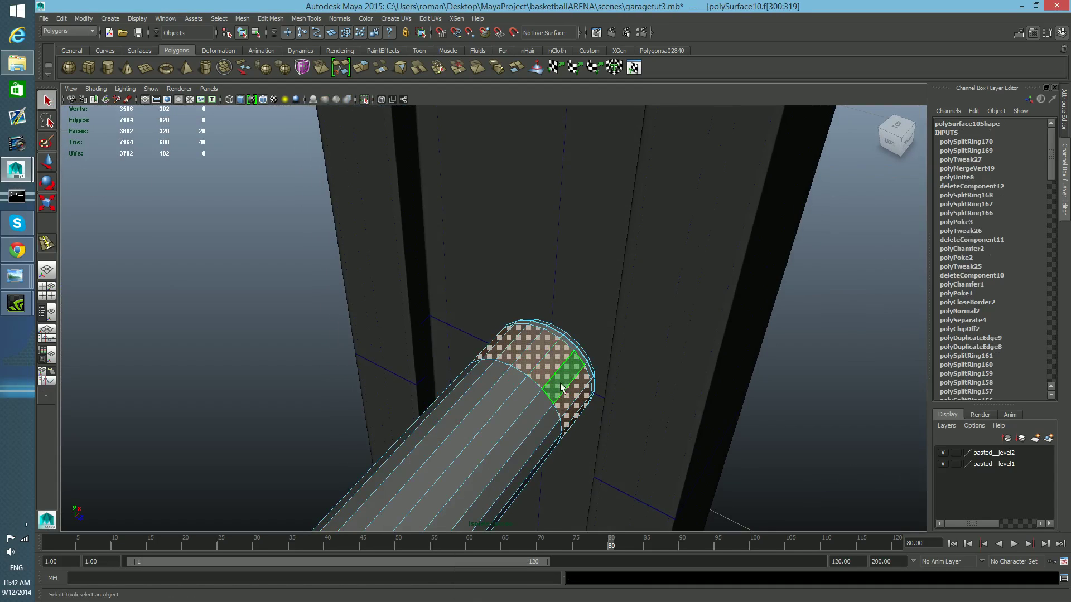
key("ctrl+e")
left_click_drag(705, 256, 718, 293, "alt")
left_click_drag(645, 447, 649, 443, "alt")
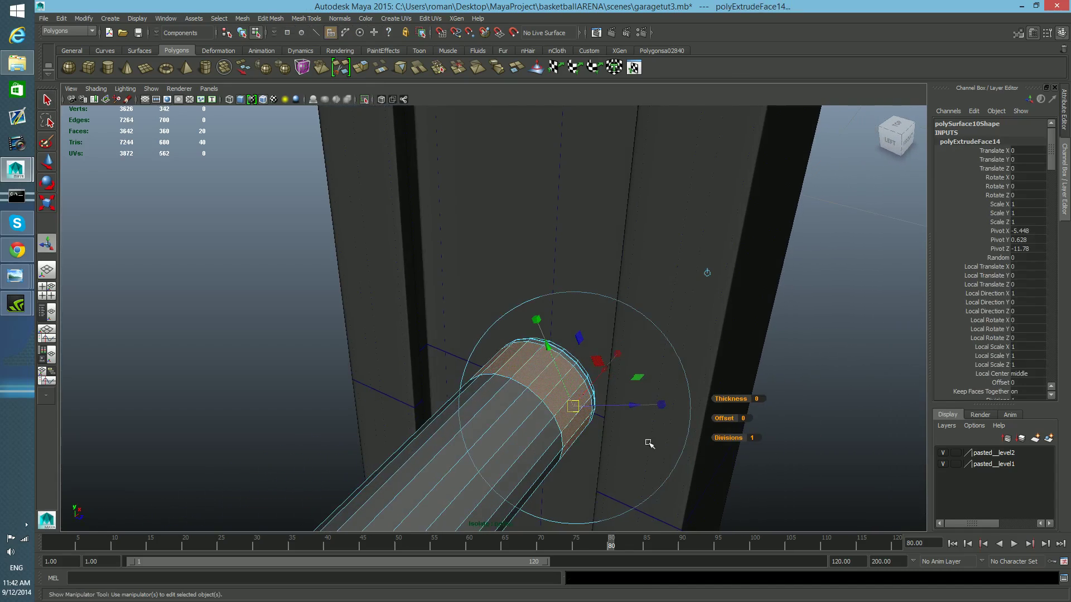
left_click_drag(634, 406, 742, 498)
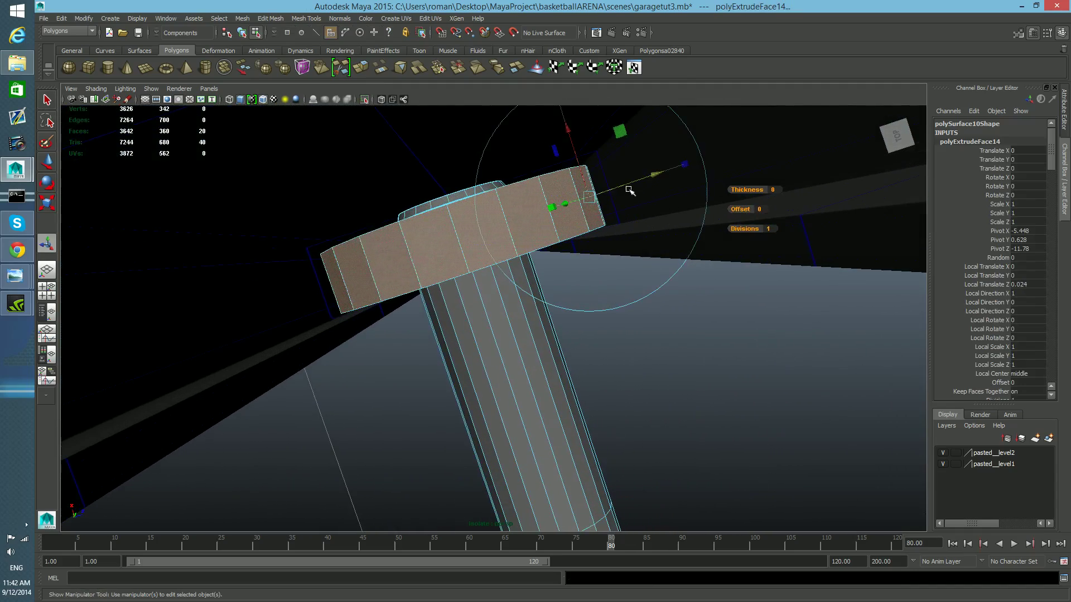
mouse_move(656, 178)
left_mouse_down()
mouse_move(696, 165)
mouse_move(675, 174)
left_mouse_up()
left_click_drag(638, 232, 714, 188, "alt")
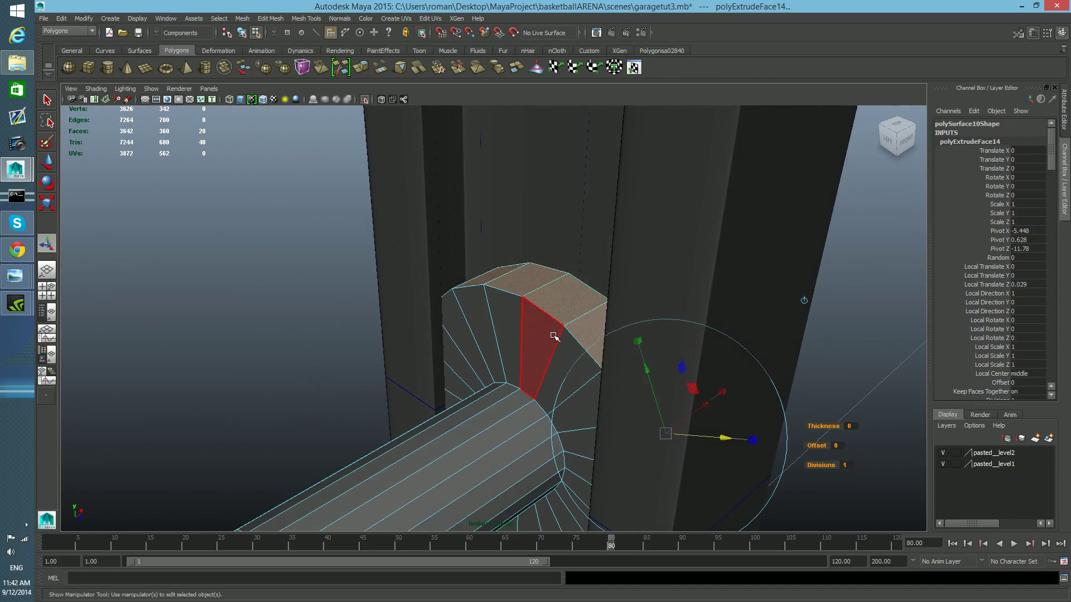
- Extrude the head's rim faces a second time and pull them outward, returning to object selection
key("F8")
left_click_drag(547, 361, 591, 399, "alt")
key("ctrl+z")
mouse_move(691, 291)
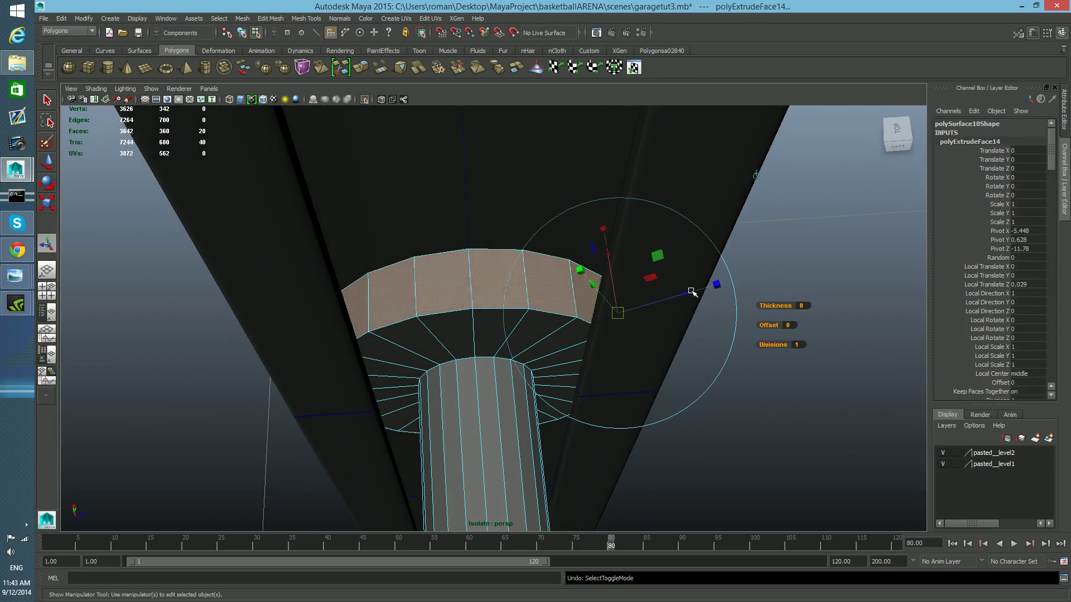
left_click_drag(689, 294, 680, 299)
key("ctrl+e")
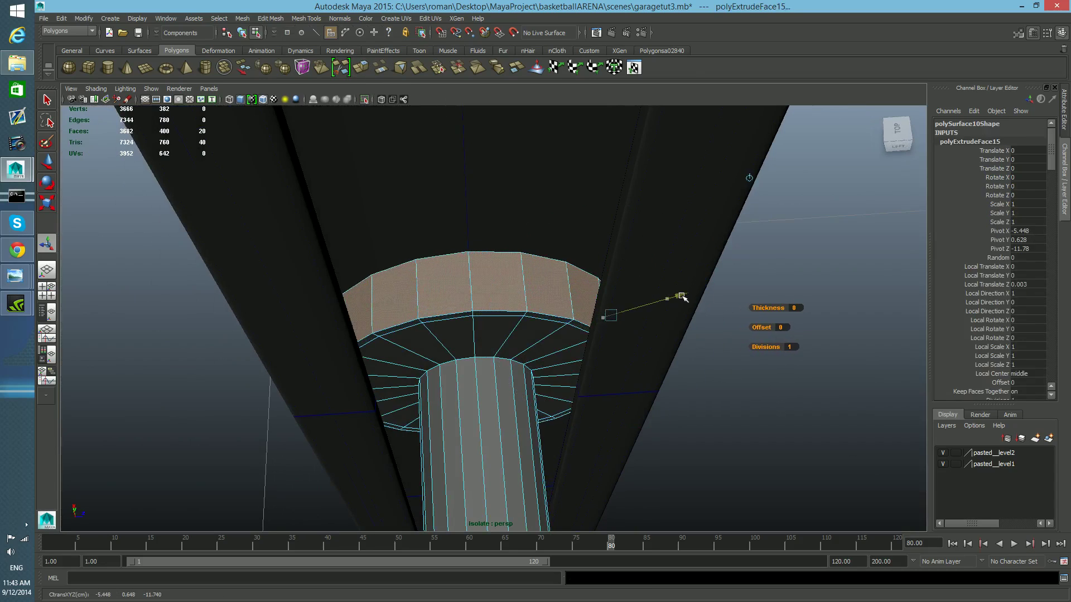
left_click_drag(533, 318, 545, 353, "alt")
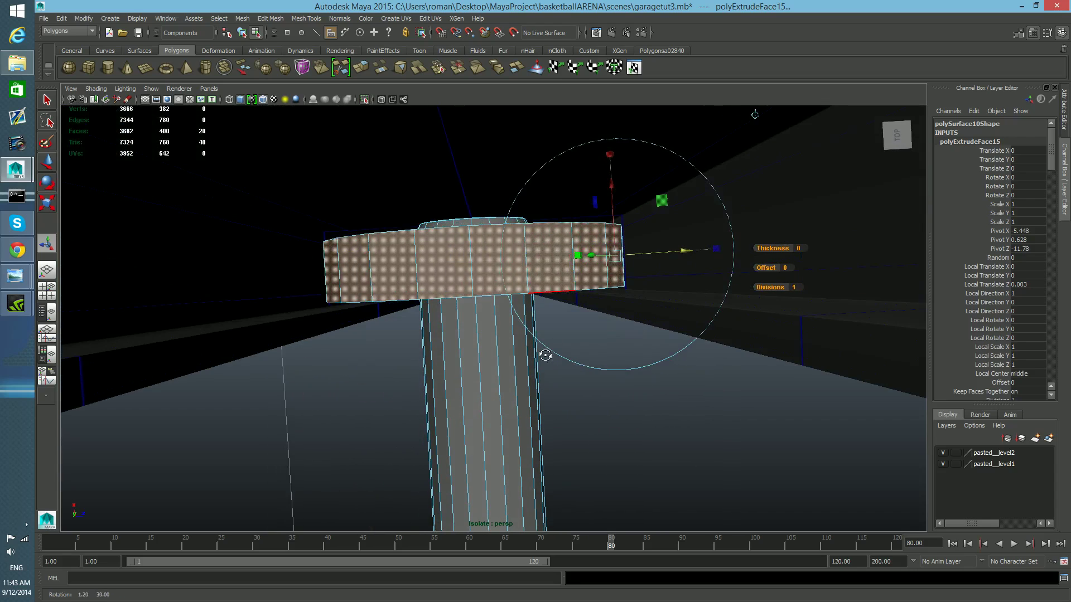
left_click_drag(685, 251, 784, 241)
key("F8")
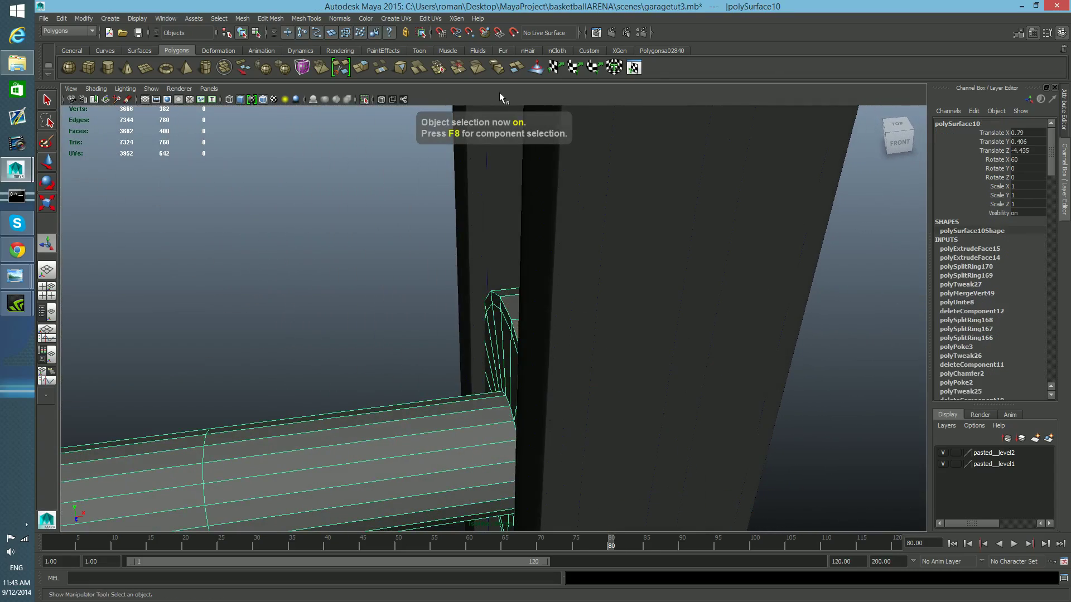
- Isolate the pin and use the Offset Edge Loop Tool to add loops along the pin head's rim
left_click(365, 99)
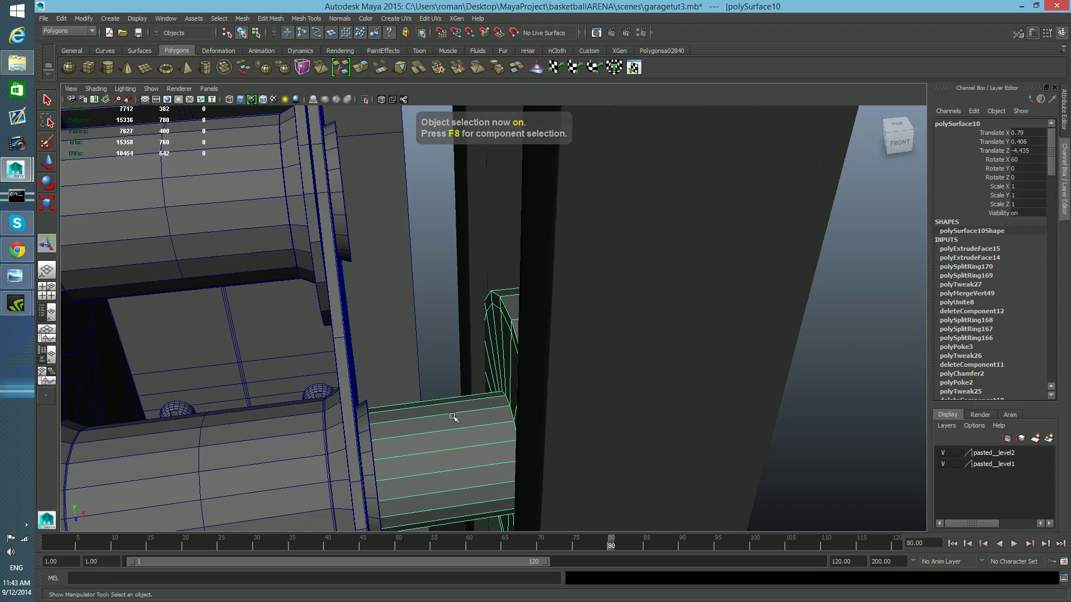
left_click(365, 100)
scroll(547, 370, "up", 3)
key("f")
right_click_drag(540, 313, 557, 292)
left_click(540, 262)
left_click(305, 19)
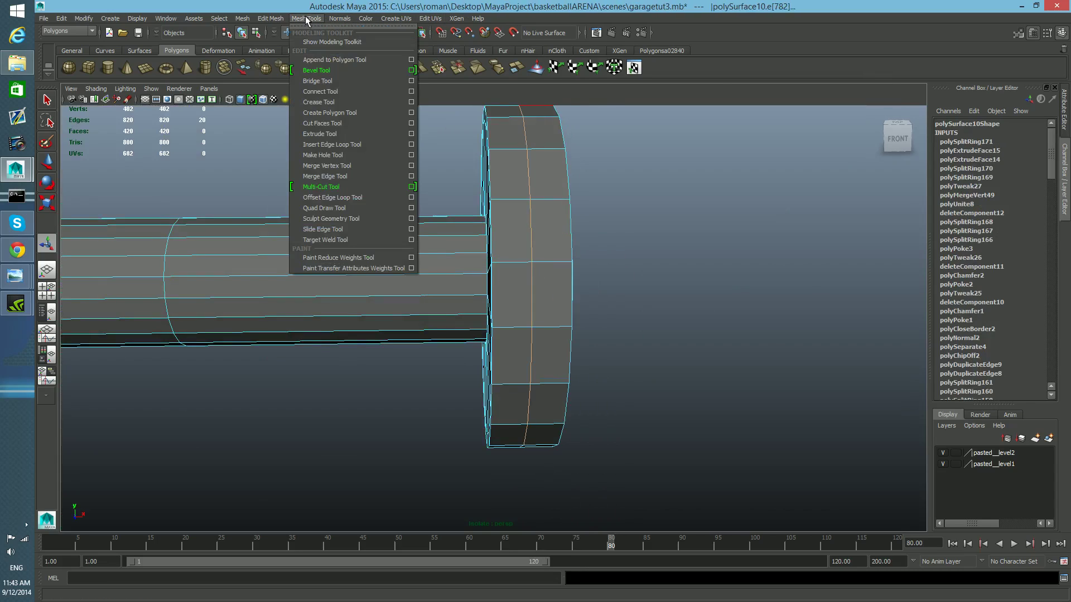
left_click(333, 197)
left_click_drag(534, 223, 532, 223)
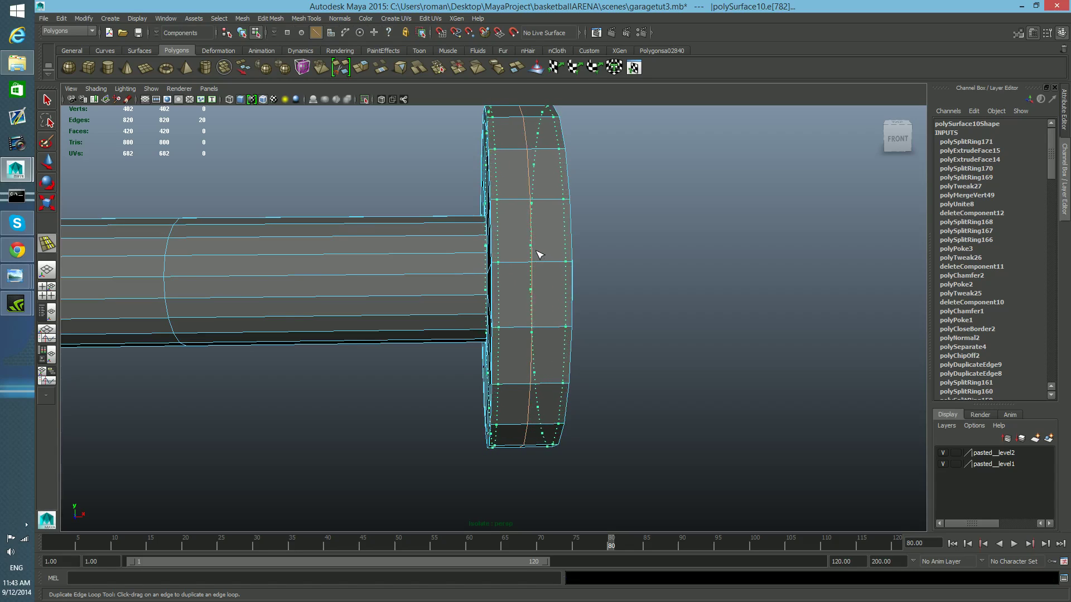
left_click_drag(537, 252, 537, 251)
middle_click_drag(551, 262, 523, 279, "alt")
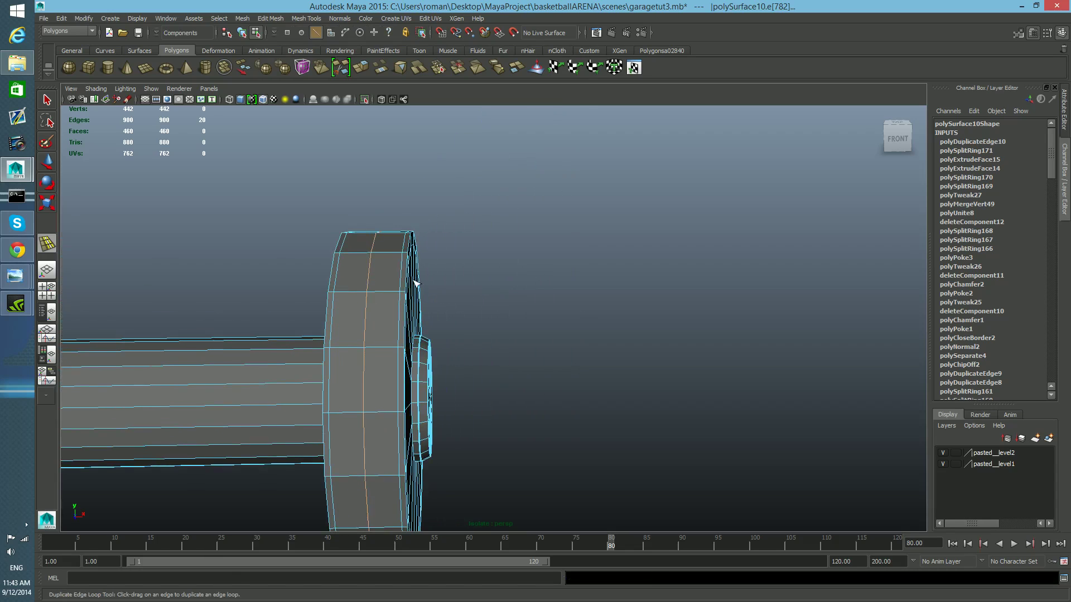
left_click_drag(425, 297, 370, 291, "alt")
right_click_drag(390, 262, 390, 235)
key("q")
- Bevel an edge loop on the pin head's rim
left_click_drag(383, 307, 462, 294, "alt")
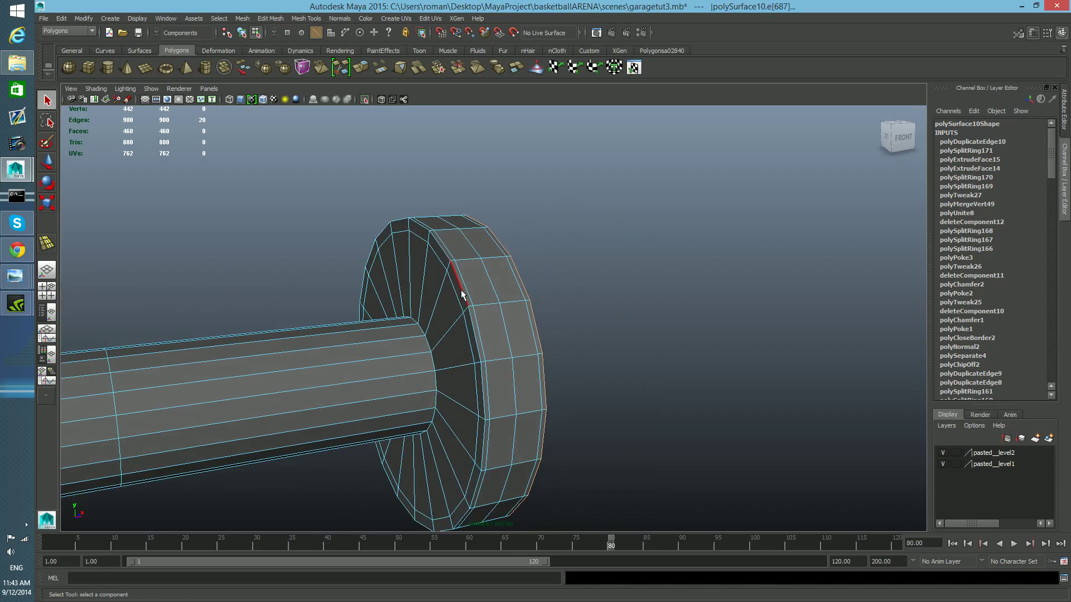
right_click_drag(474, 265, 510, 266, "shift")
left_click_drag(510, 265, 473, 309, "alt")
- Open the bevel's settings and set its segments to 1 after trying 2
left_click(1033, 33)
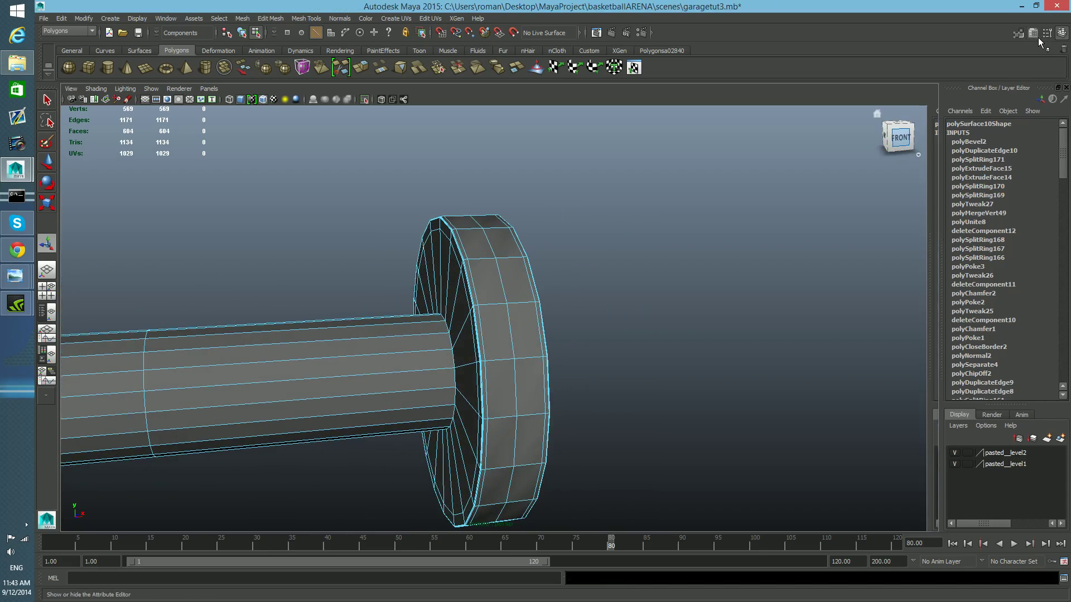
left_click(1030, 36)
left_click(1029, 37)
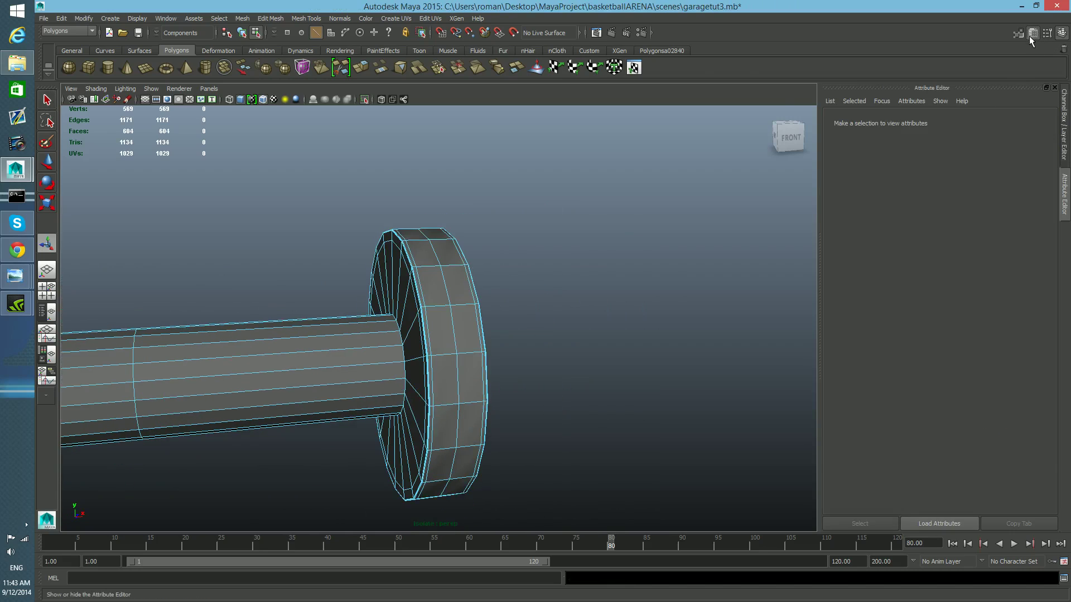
left_click(1035, 34)
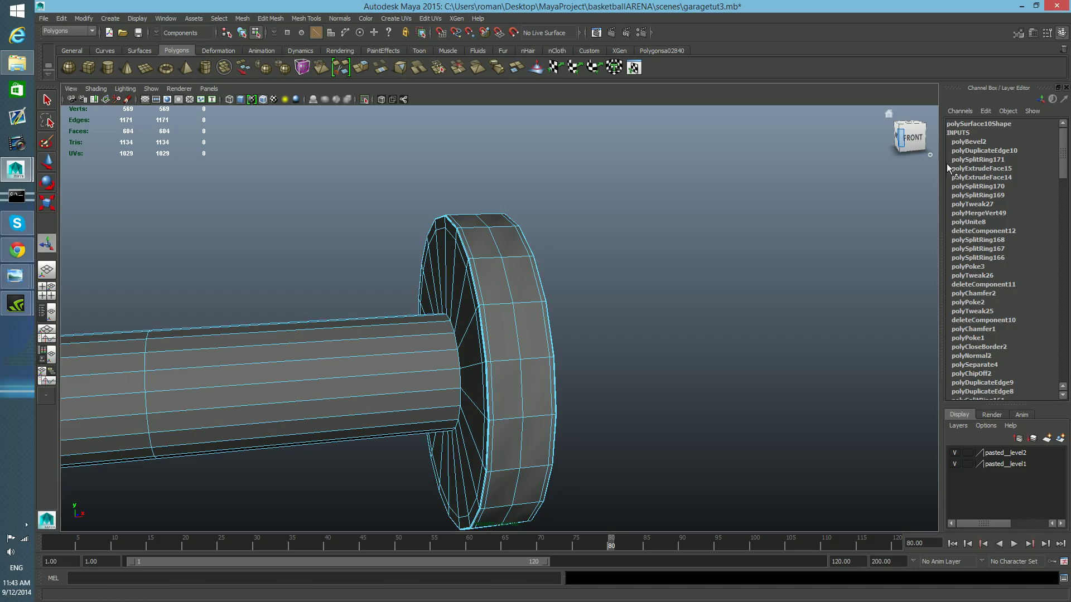
left_click(977, 143)
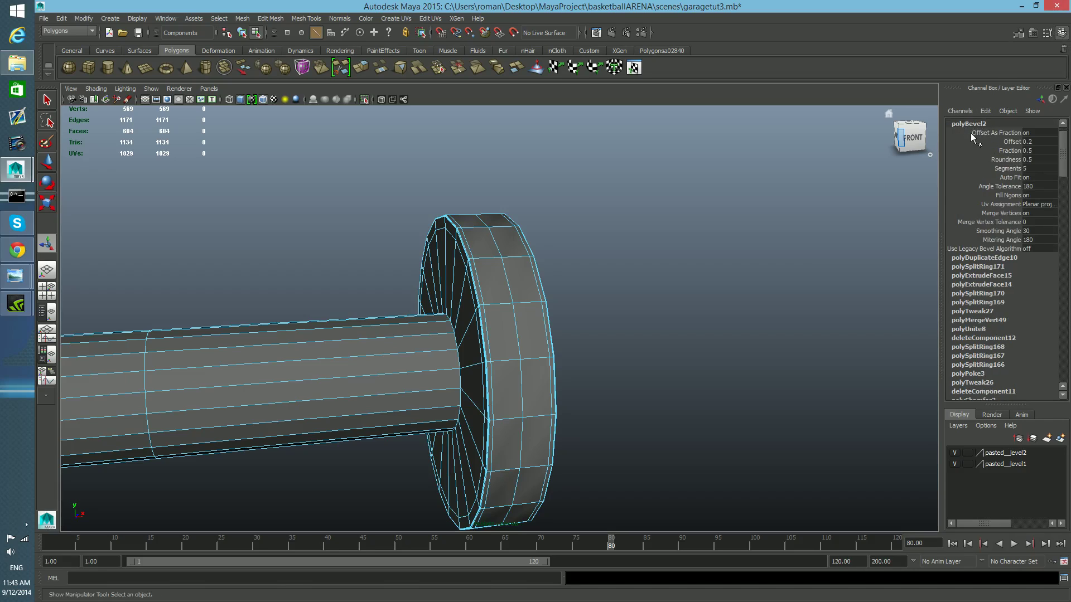
scroll(968, 156, "up", 1)
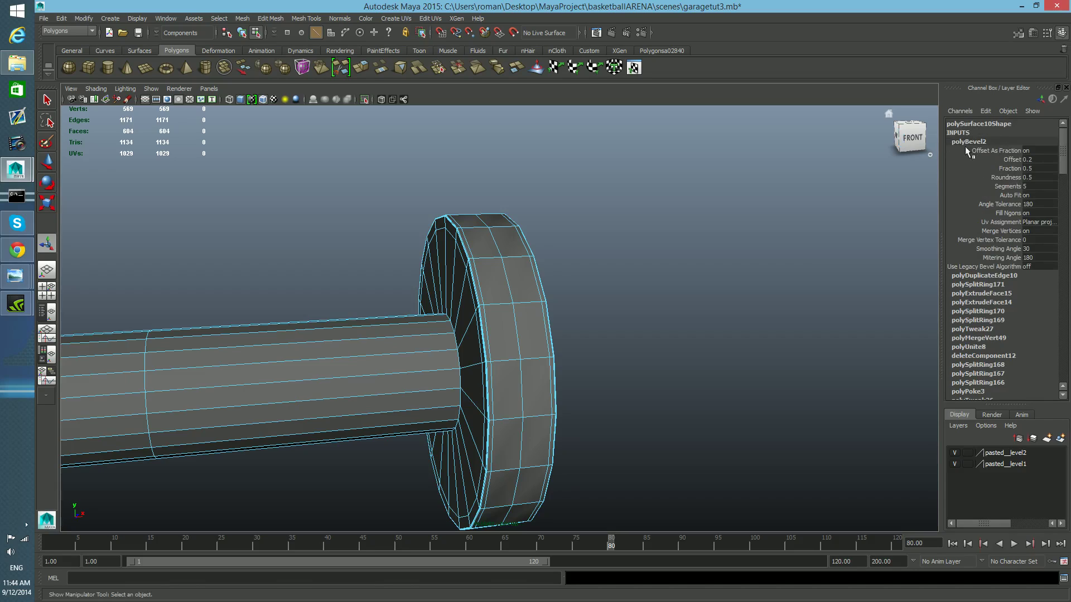
left_click(1017, 188)
left_click(1027, 187)
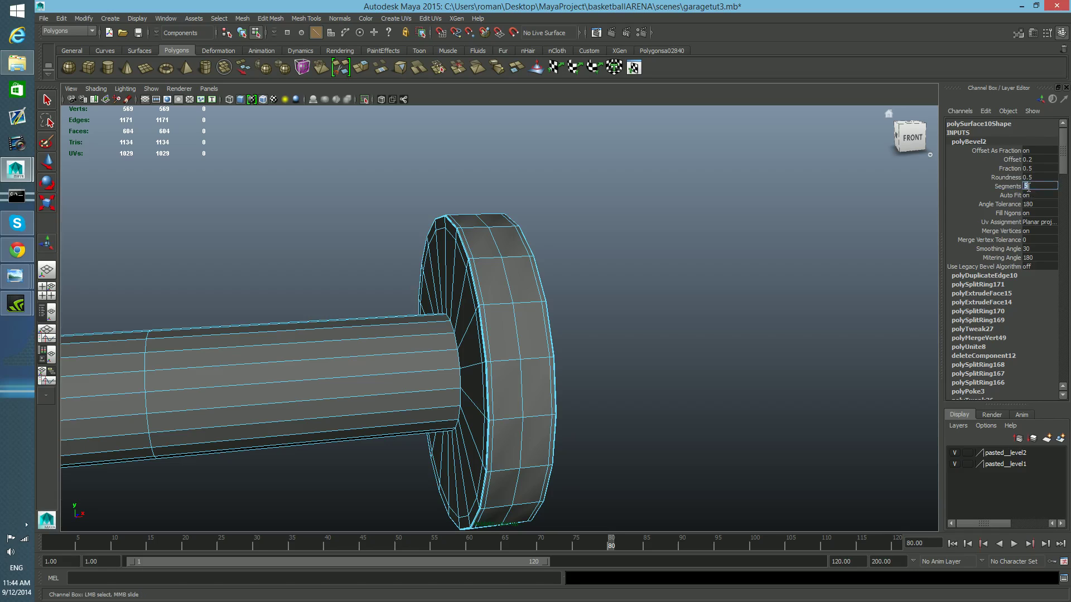
type("2")
key("Return")
scroll(627, 397, "up", 6)
left_click_drag(652, 411, 676, 401, "alt")
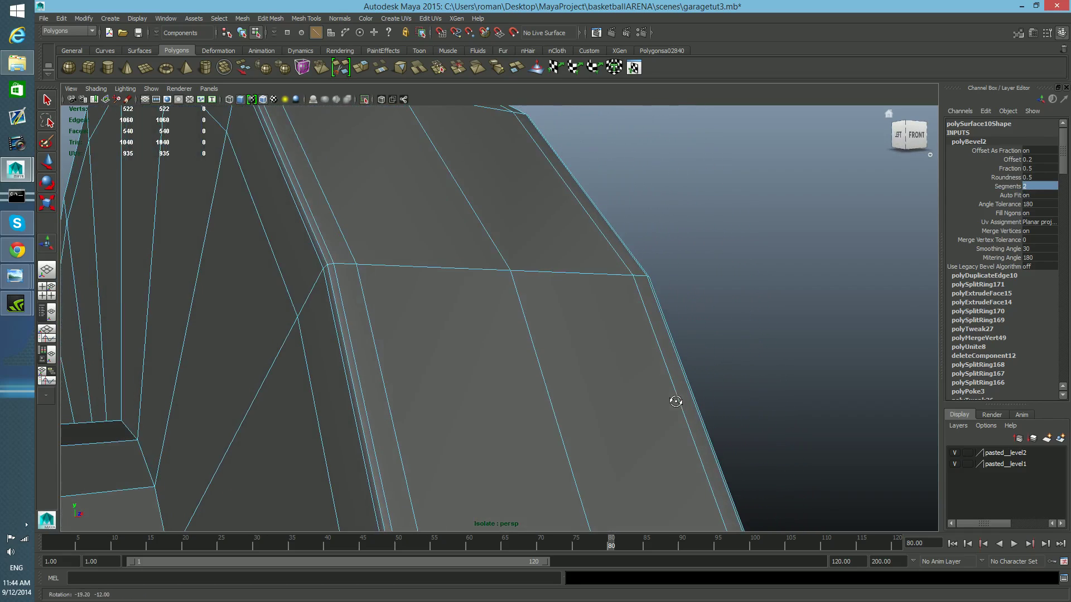
scroll(675, 401, "down", 5)
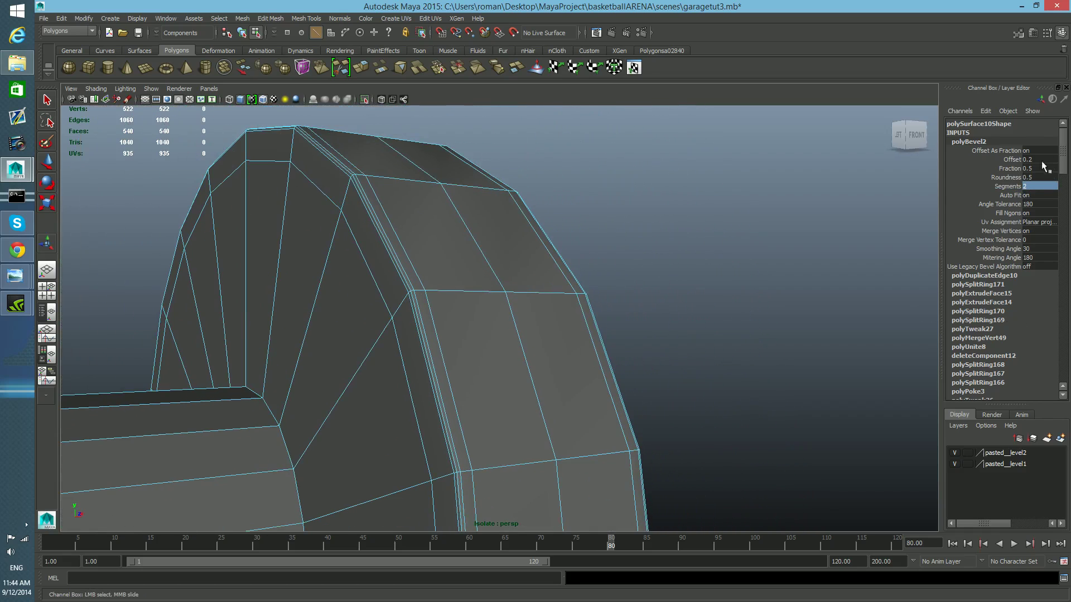
type("1")
key("Return")
- Select two edge loops on the pin head and scale them to reshape its profile
left_click_drag(711, 233, 643, 244, "alt")
right_click(646, 244)
right_click_drag(645, 244, 646, 219)
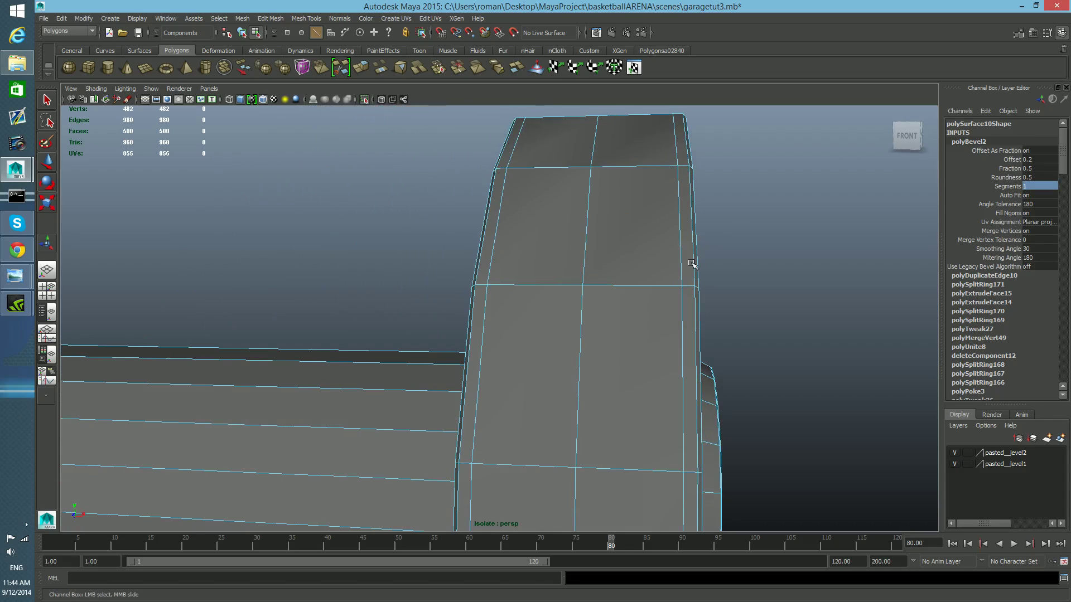
right_click_drag(692, 263, 690, 233)
left_click(695, 247)
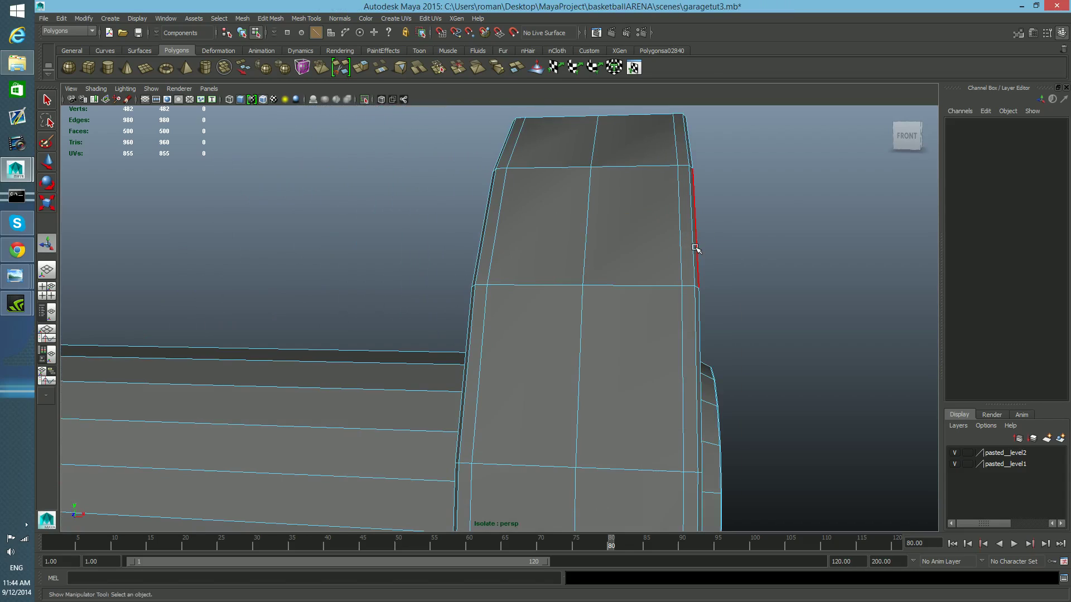
double_click(691, 252)
double_click(480, 267, "shift")
key("r")
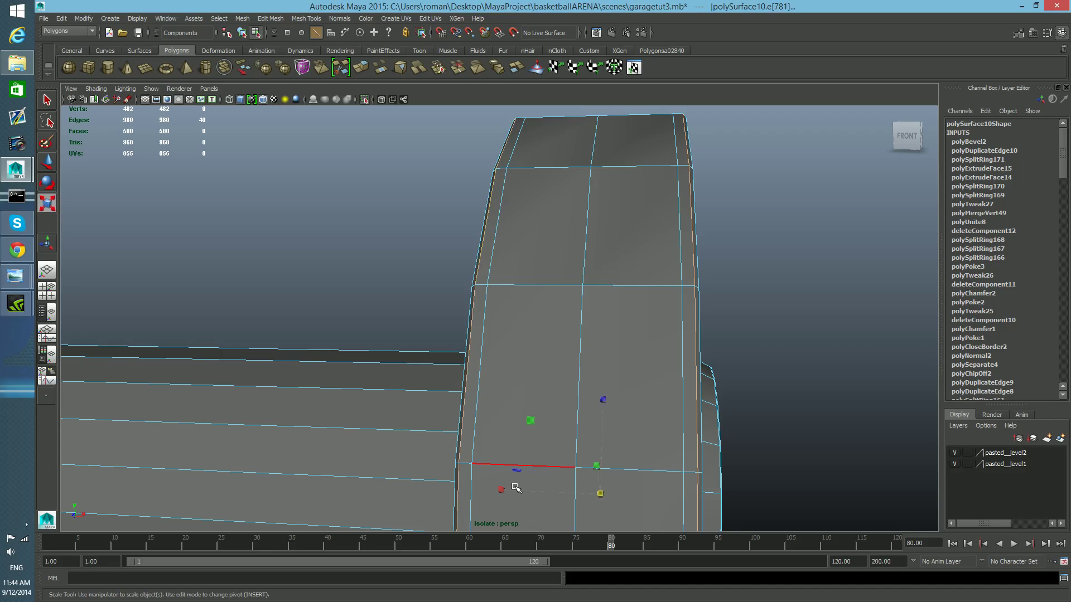
left_click_drag(503, 489, 616, 395)
middle_click_drag(614, 412, 608, 397, "alt")
right_click_drag(608, 397, 572, 416, "alt")
middle_click_drag(517, 433, 530, 410, "alt")
key("F8")
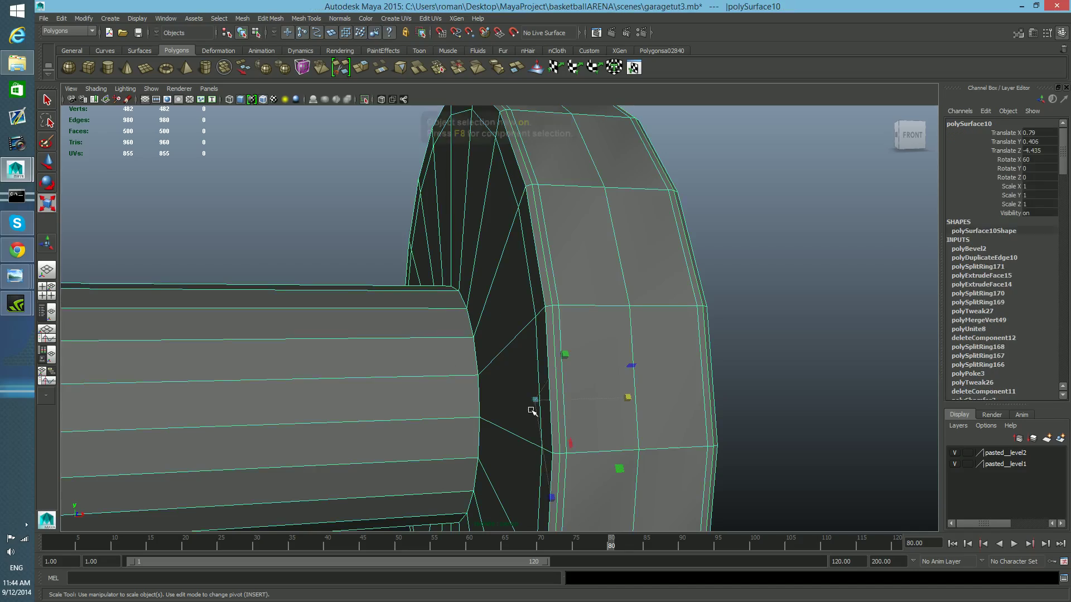
- Insert an edge loop around the inner ring of the head's end face
left_click_drag(530, 410, 669, 386, "alt")
key("r")
right_click_drag(649, 329, 617, 342, "shift")
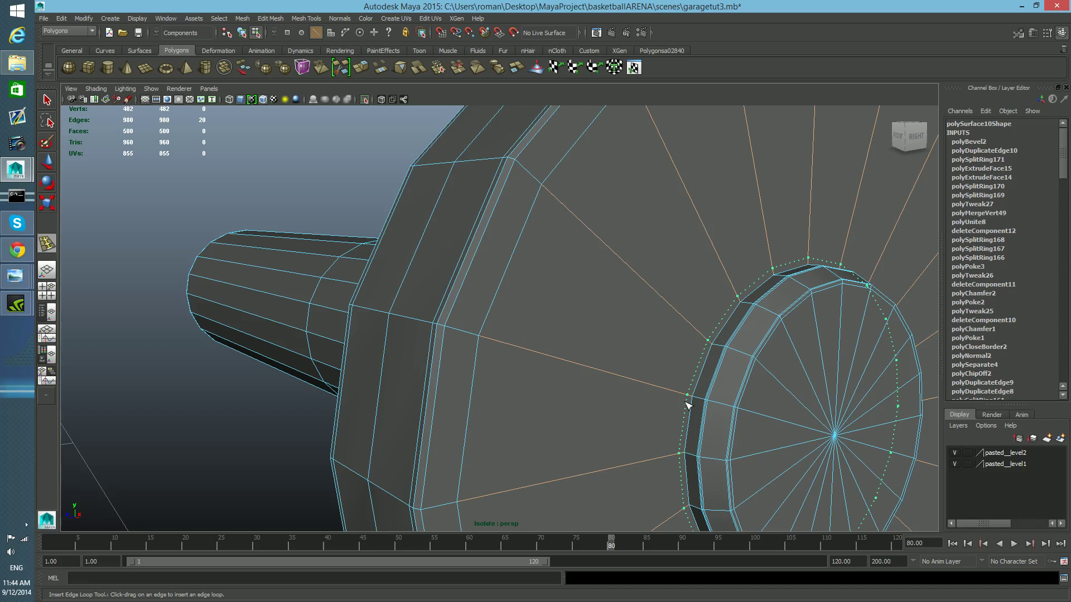
left_click_drag(686, 401, 686, 402)
right_click_drag(675, 408, 686, 413, "alt")
middle_click_drag(685, 413, 669, 406, "alt")
right_click_drag(660, 404, 663, 399, "alt")
right_click_drag(654, 337, 658, 371)
key("q")
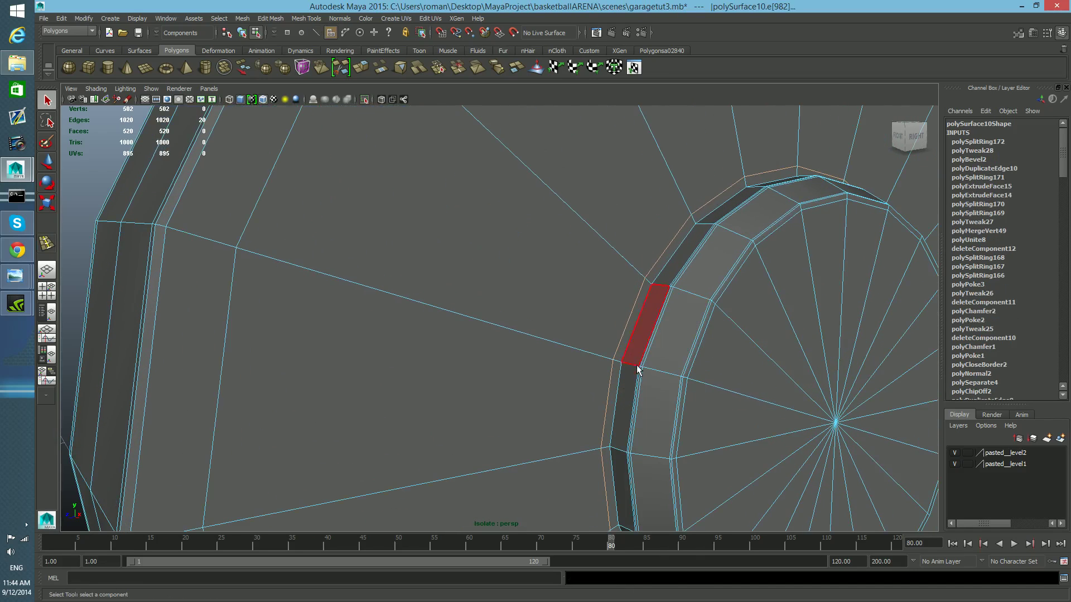
- Select a ring of faces on the head's end face and extrude it twice to add a step
double_click(634, 317)
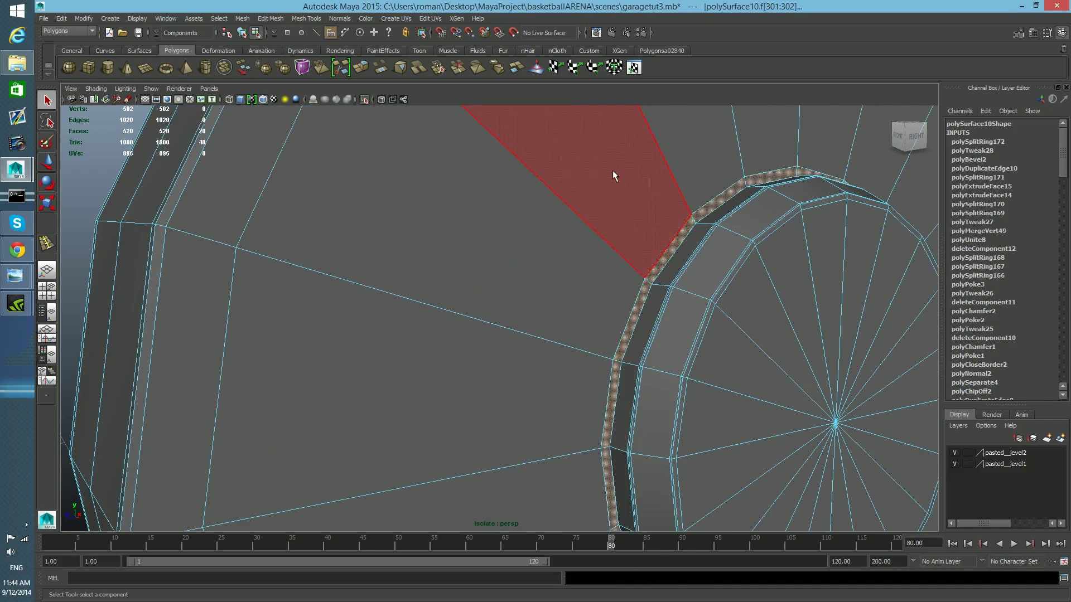
left_click(363, 67)
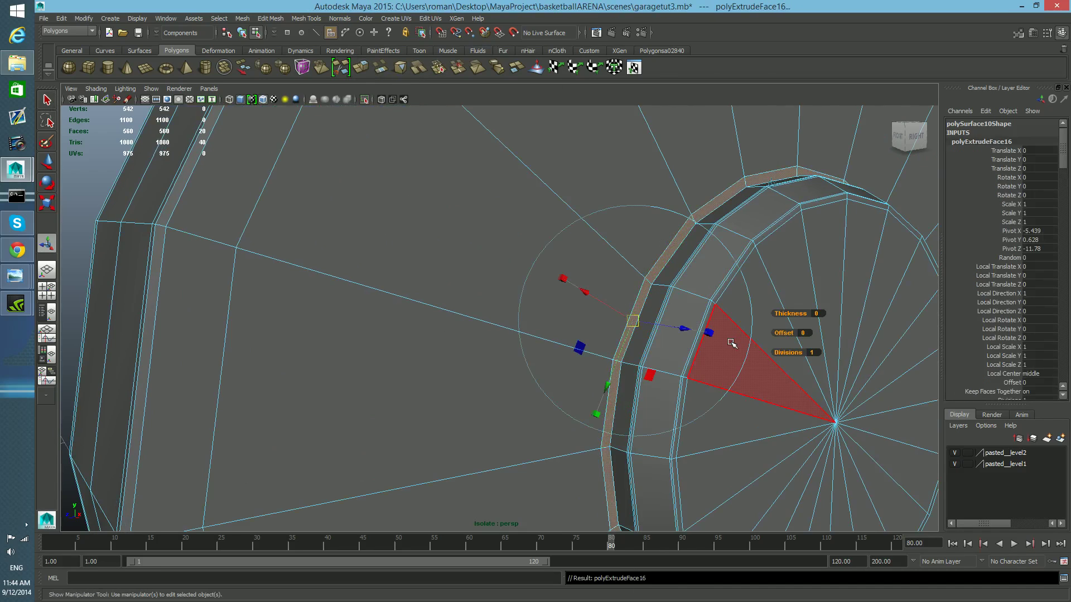
left_click_drag(681, 328, 678, 330)
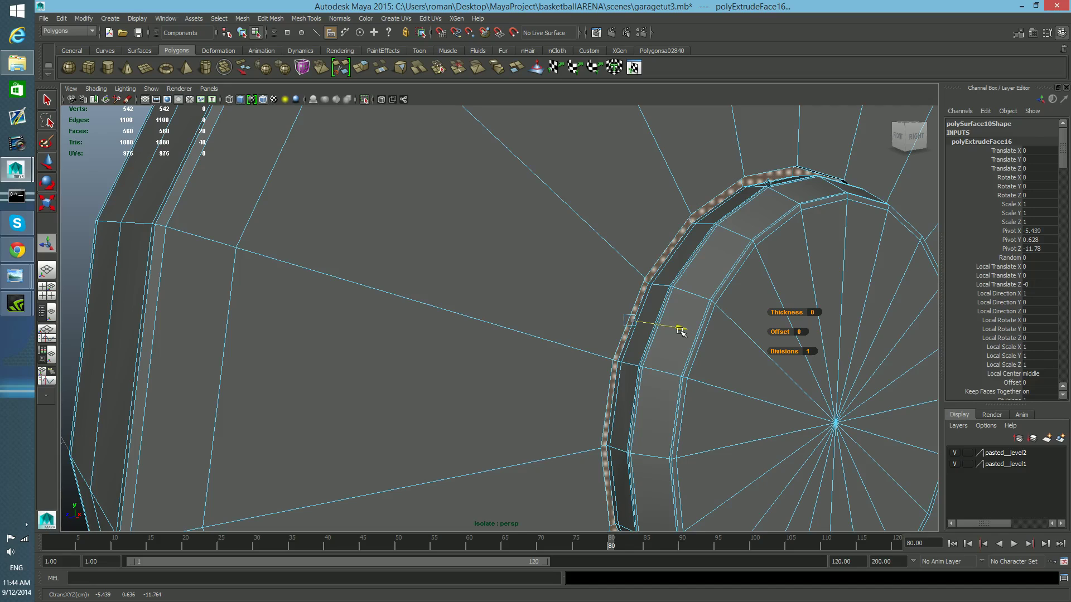
left_click(362, 66)
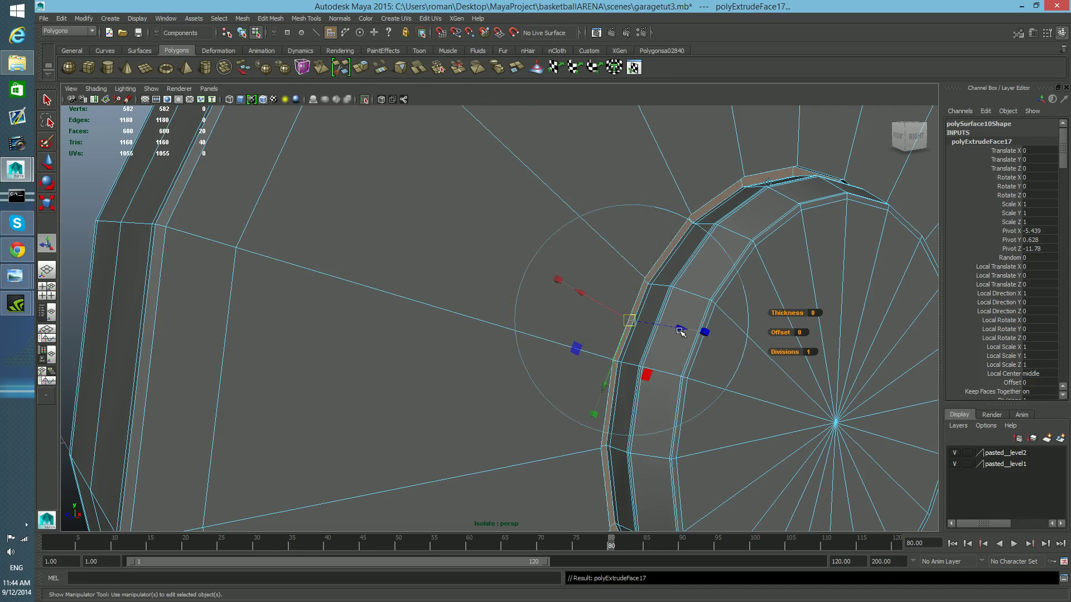
left_click_drag(680, 329, 638, 339)
scroll(641, 347, "up", 5)
middle_click_drag(641, 347, 632, 350, "alt")
scroll(635, 347, "down", 6)
- Try extruding and scaling a ring of faces on the head's end face twice
left_click(538, 293)
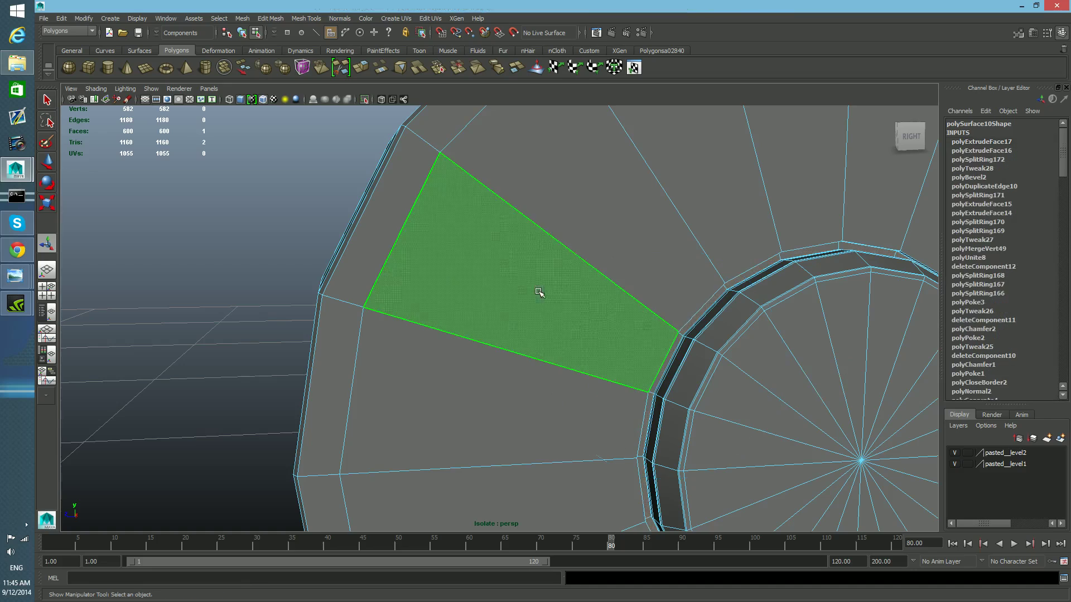
double_click(595, 197, "shift")
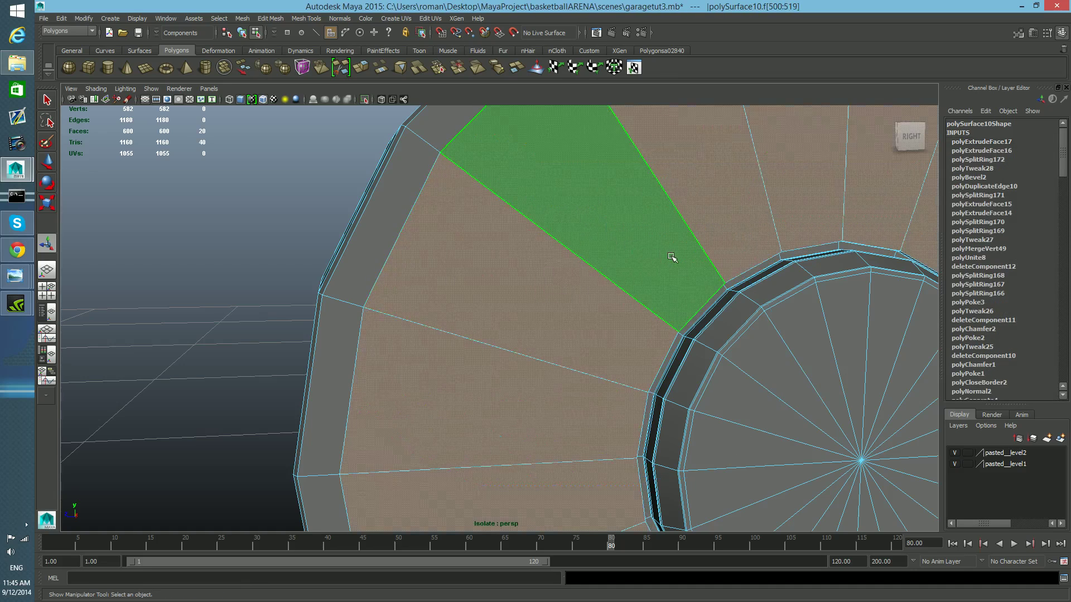
left_click(362, 68)
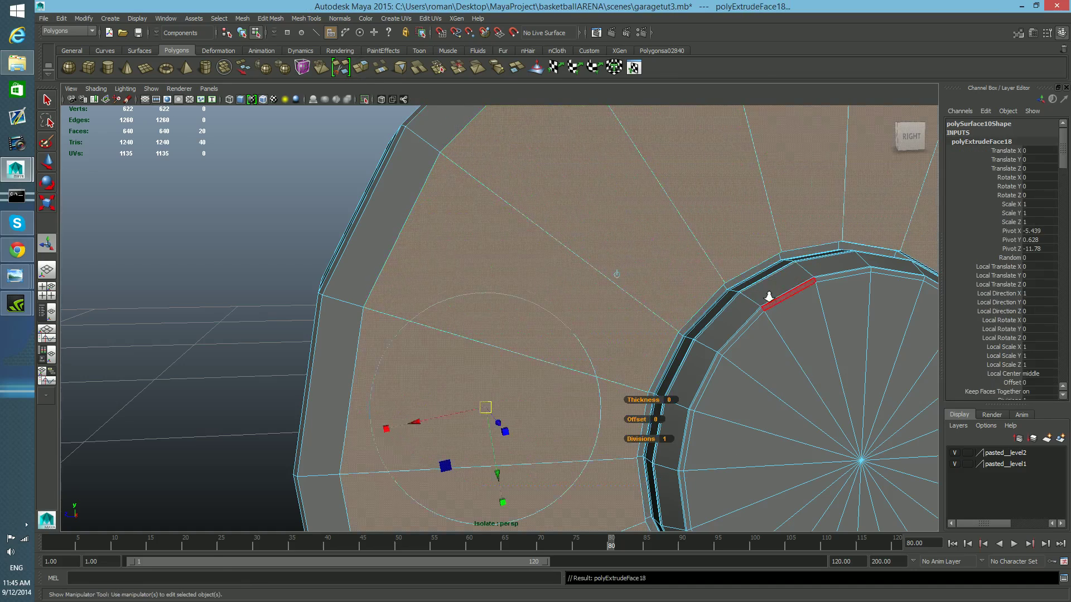
right_click_drag(768, 295, 575, 363, "alt")
left_click(508, 390)
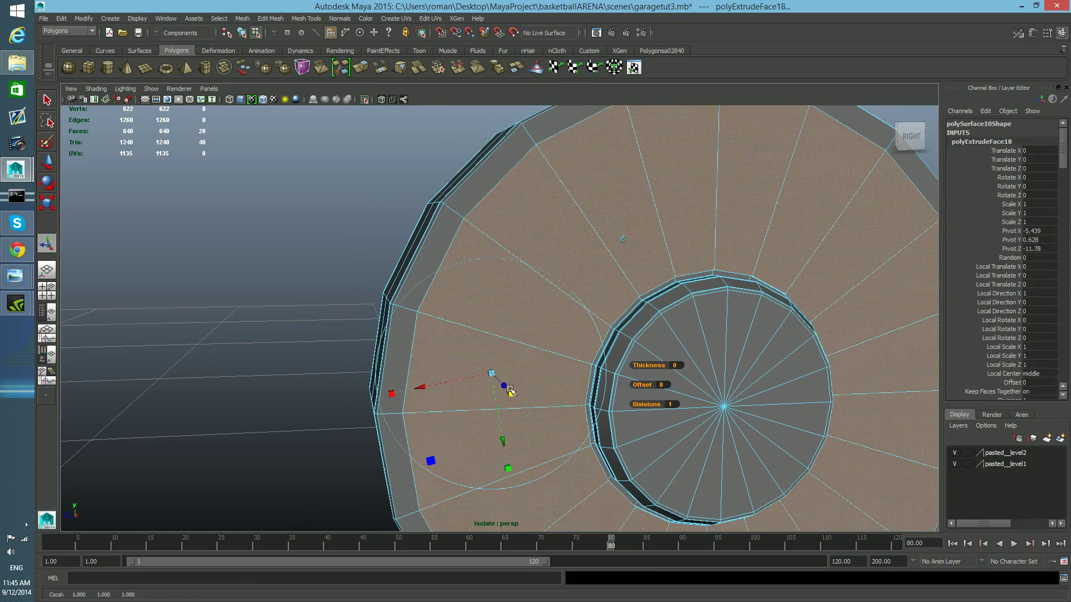
left_click_drag(491, 374, 547, 399)
left_click(361, 68)
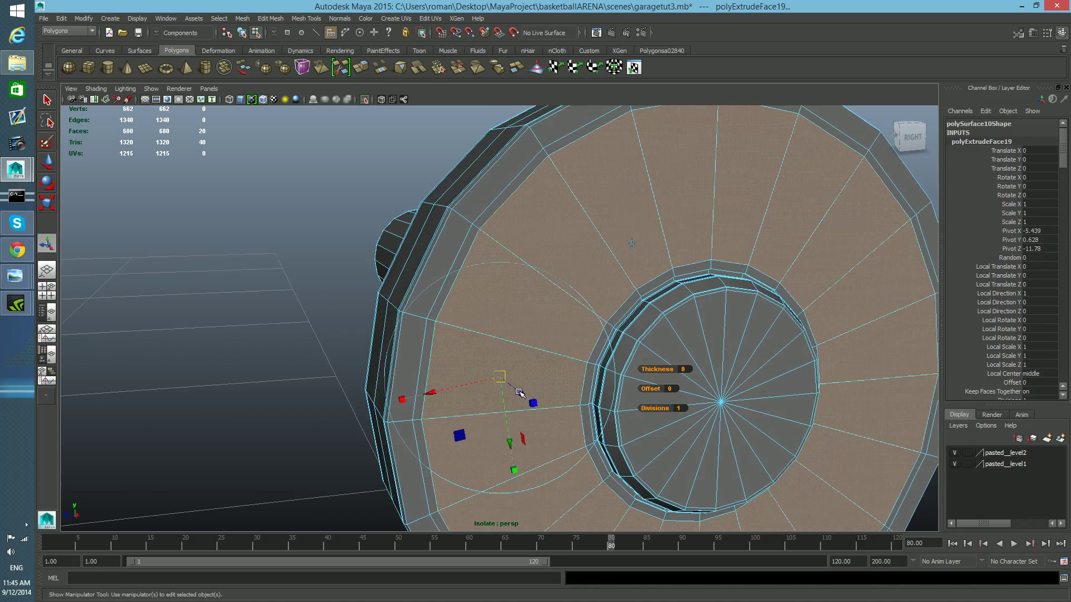
left_click(529, 403)
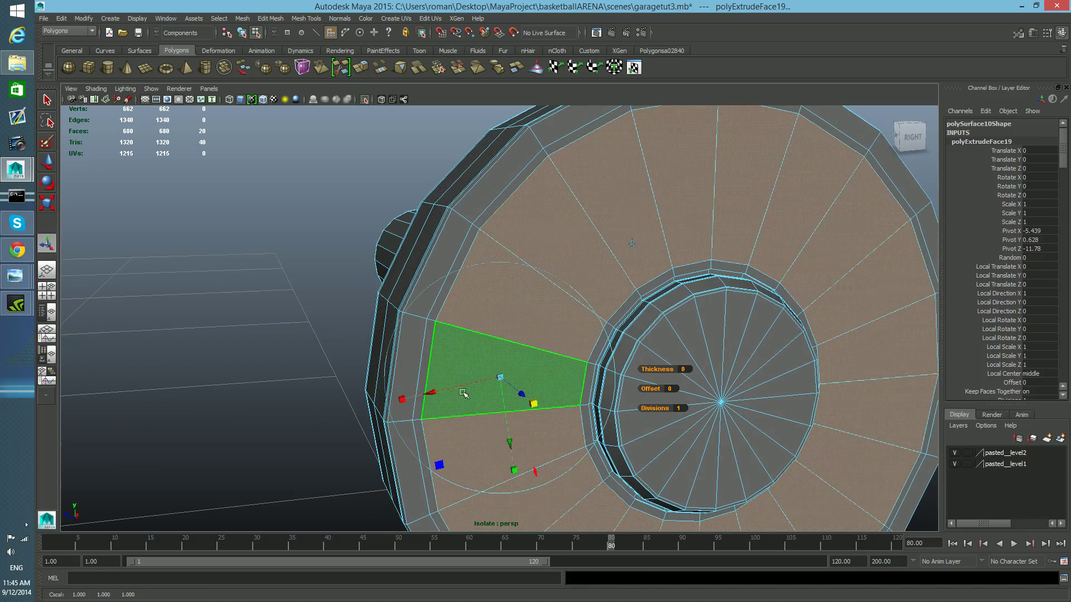
left_click_drag(500, 378, 501, 378)
left_click_drag(580, 251, 558, 228, "alt")
left_click_drag(502, 280, 554, 301, "alt")
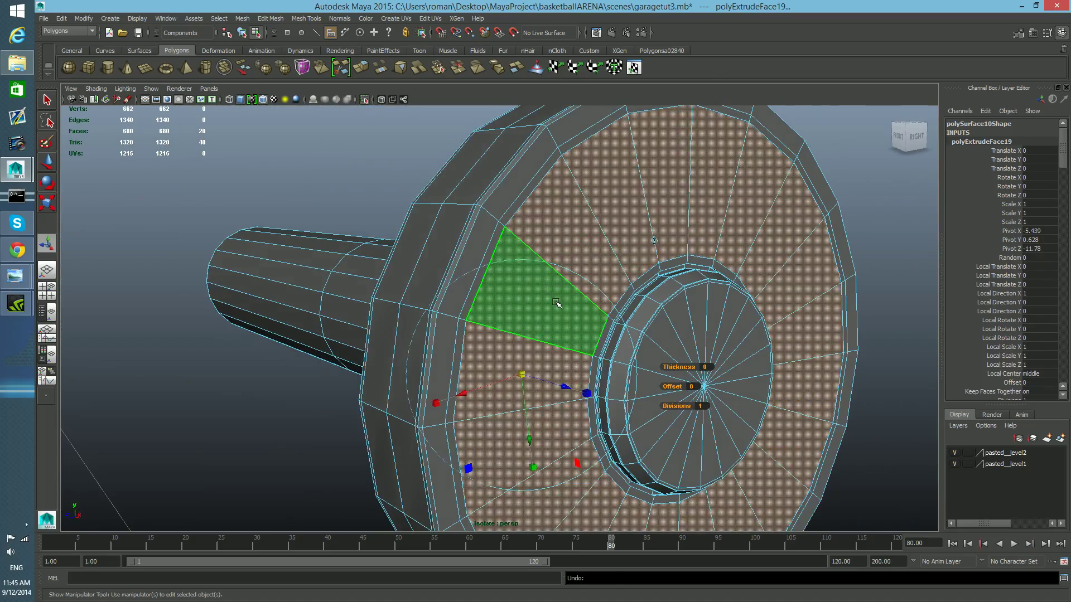
key("ctrl+z")
key("ctrl+z")
- Insert an edge loop around the pin shaft where it meets the head
left_click_drag(467, 306, 426, 353, "alt")
left_click(451, 358, "shift")
double_click(450, 359, "shift")
left_click(441, 347)
double_click(480, 297, "shift")
left_click_drag(478, 311, 447, 363, "alt")
key("F8")
key("F8")
key("F8")
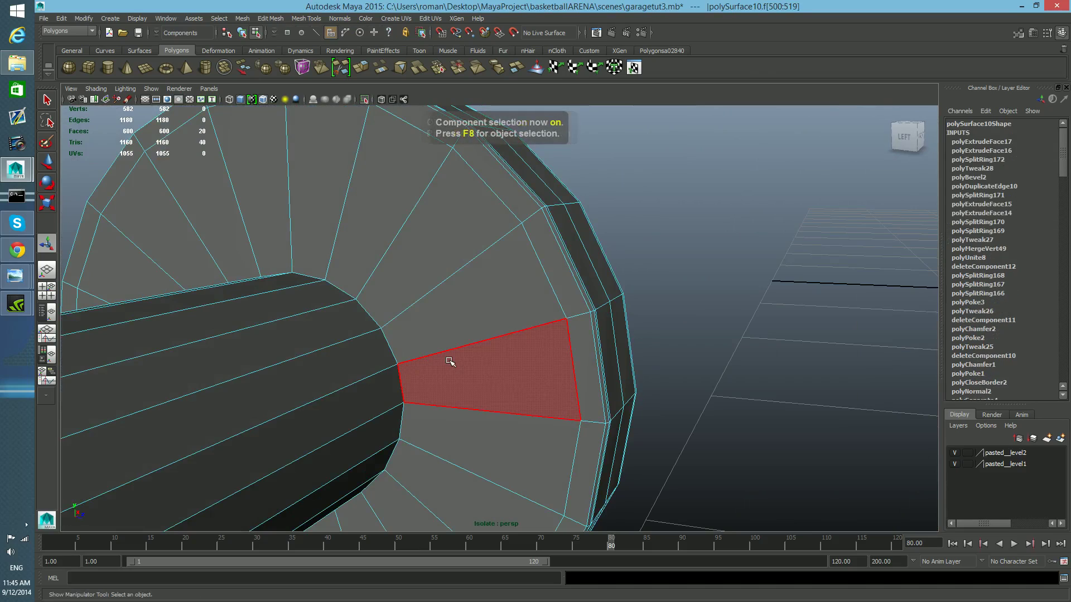
right_click_drag(450, 328, 392, 355, "shift")
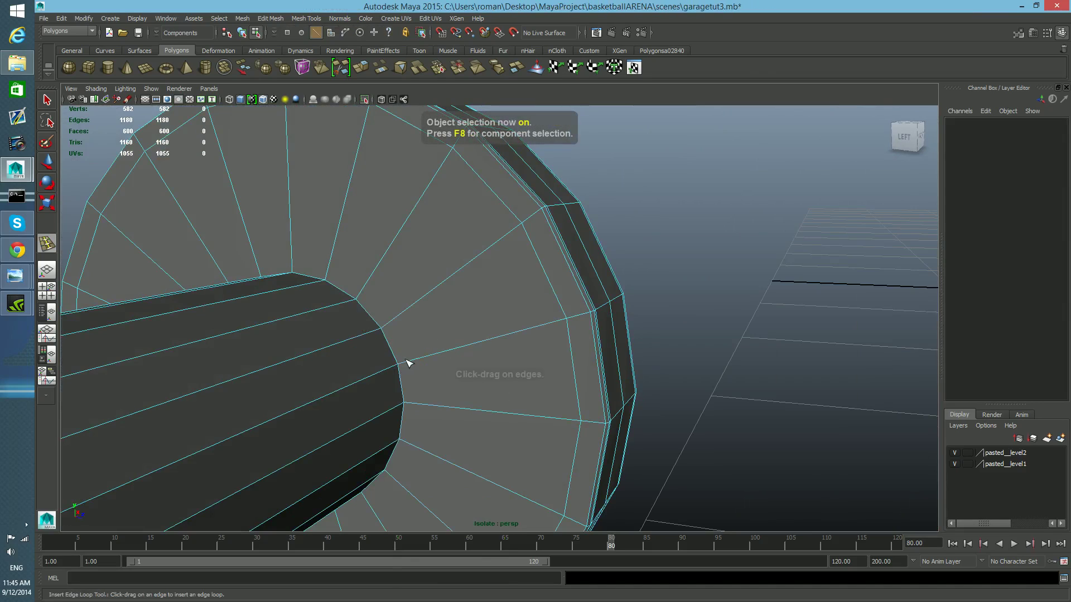
mouse_move(411, 363)
left_mouse_down()
mouse_move(210, 360)
mouse_move(440, 373)
mouse_move(424, 368)
left_mouse_up()
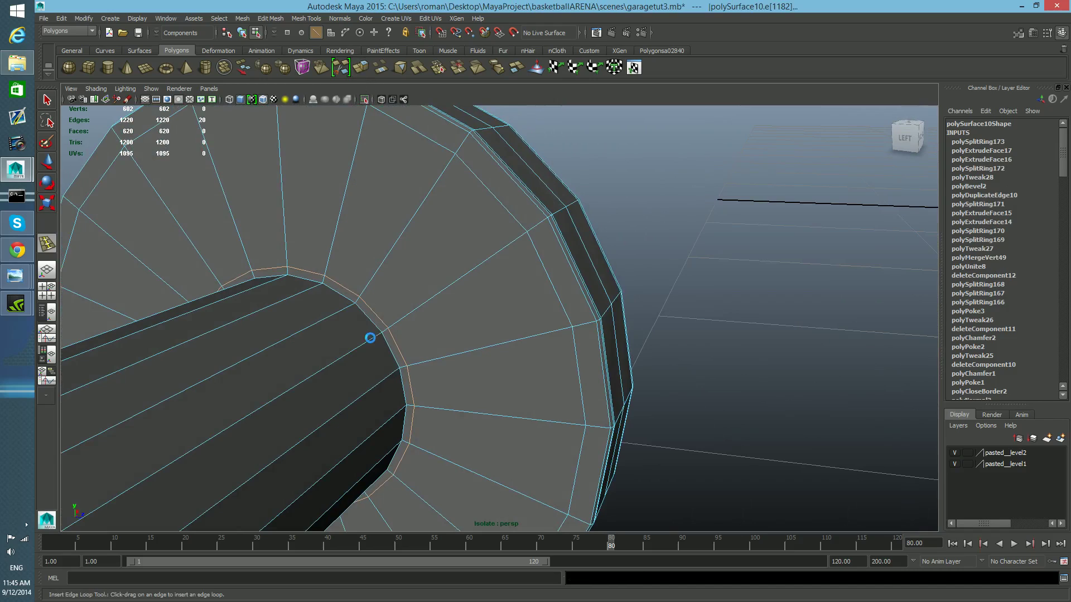
- Select the ring of faces at the base of the pin next to the head and extrude it twice
right_click(371, 315)
key("ctrl+z")
right_click(371, 314)
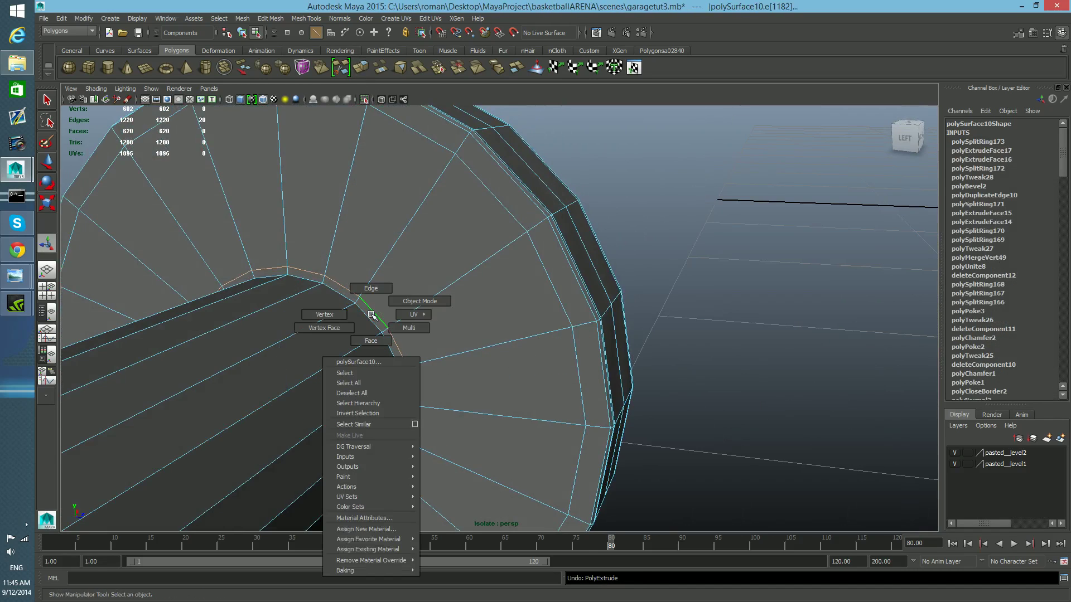
left_click(374, 333)
left_click(374, 321)
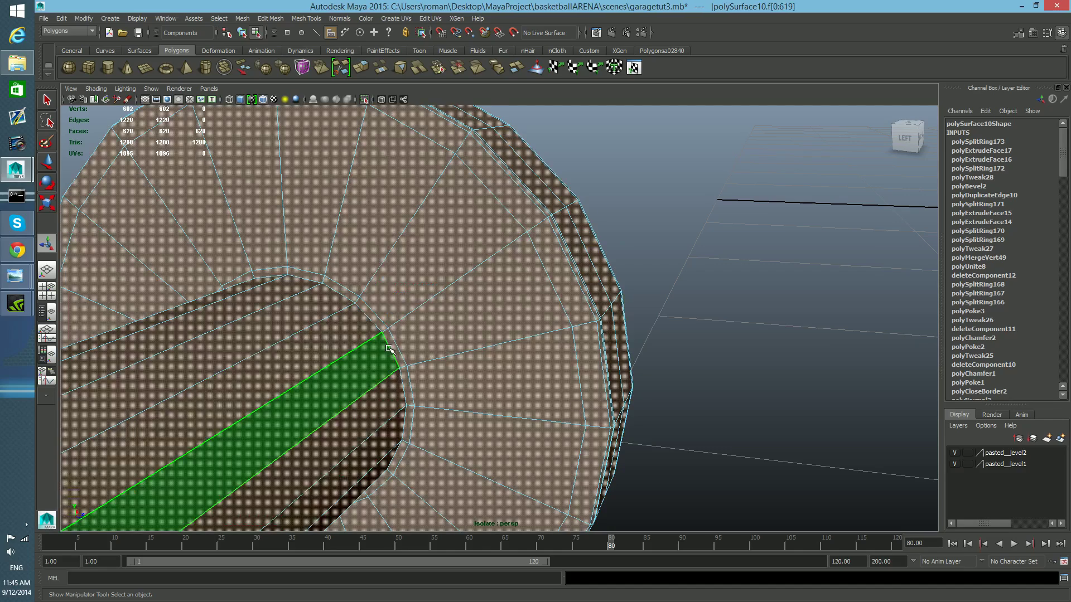
left_click(392, 345)
double_click(381, 328, "shift")
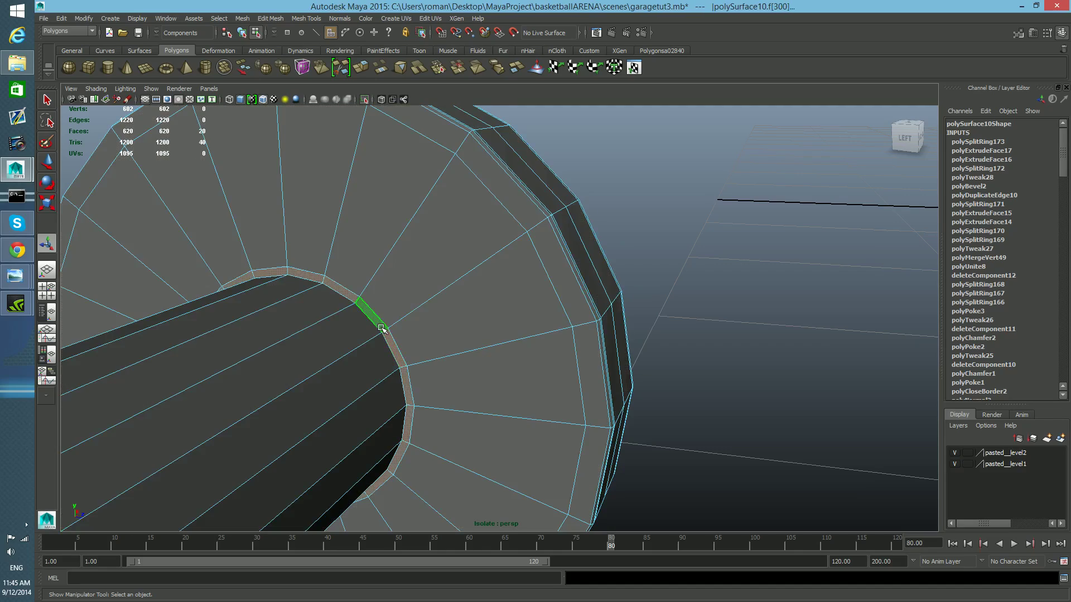
scroll(459, 351, "down", 4)
left_click_drag(459, 351, 380, 360, "alt")
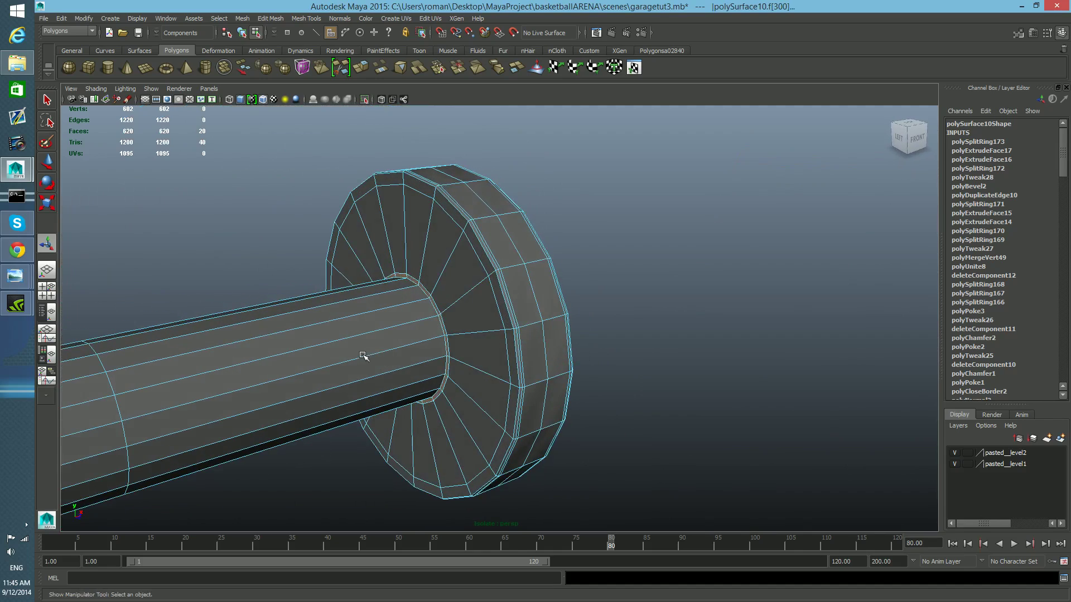
scroll(364, 355, "up", 3)
left_click(362, 68)
scroll(385, 346, "up", 5)
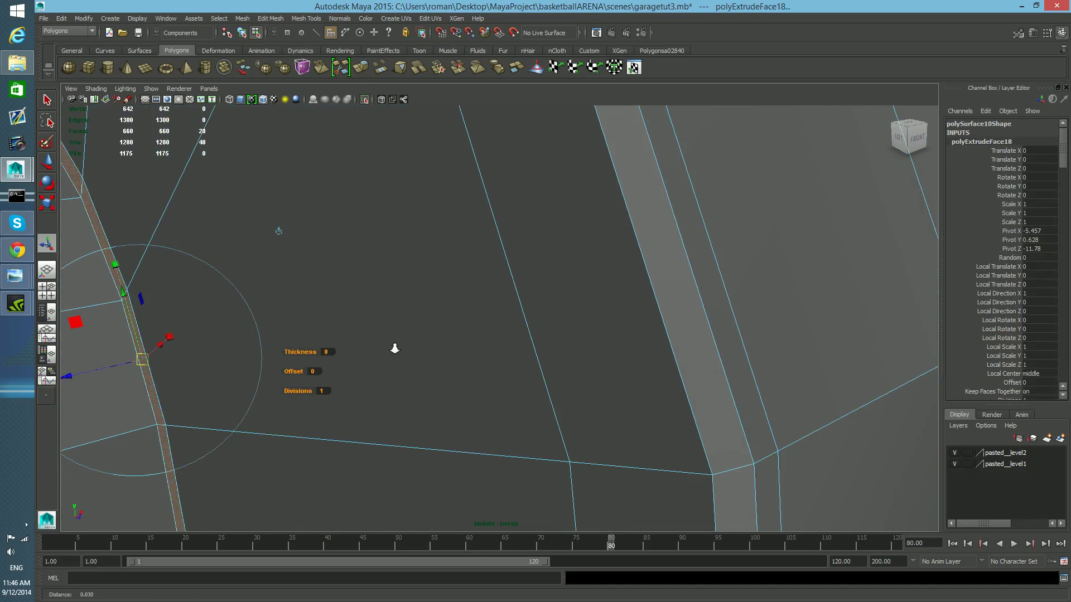
scroll(304, 338, "down", 1)
left_click_drag(242, 356, 246, 355)
key("ctrl+e")
left_click_drag(251, 355, 306, 347)
middle_click_drag(262, 352, 303, 351, "alt")
- Try inserting an edge loop beside the new extrusion at the pin's base
key("F8")
right_click_drag(430, 280, 453, 329, "shift")
left_click(462, 329)
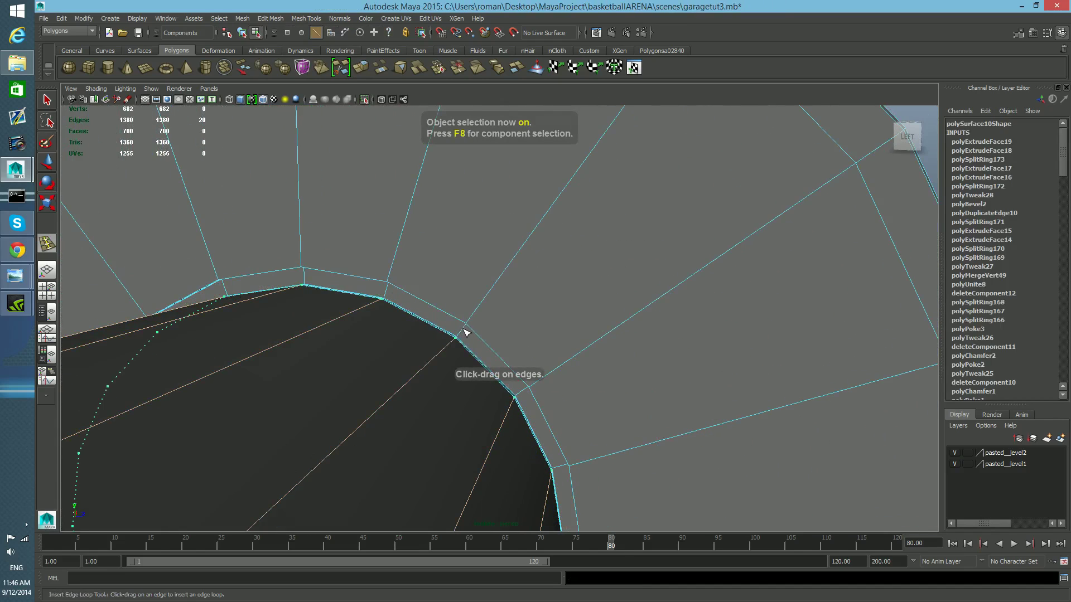
key("ctrl+z")
scroll(460, 340, "up", 5)
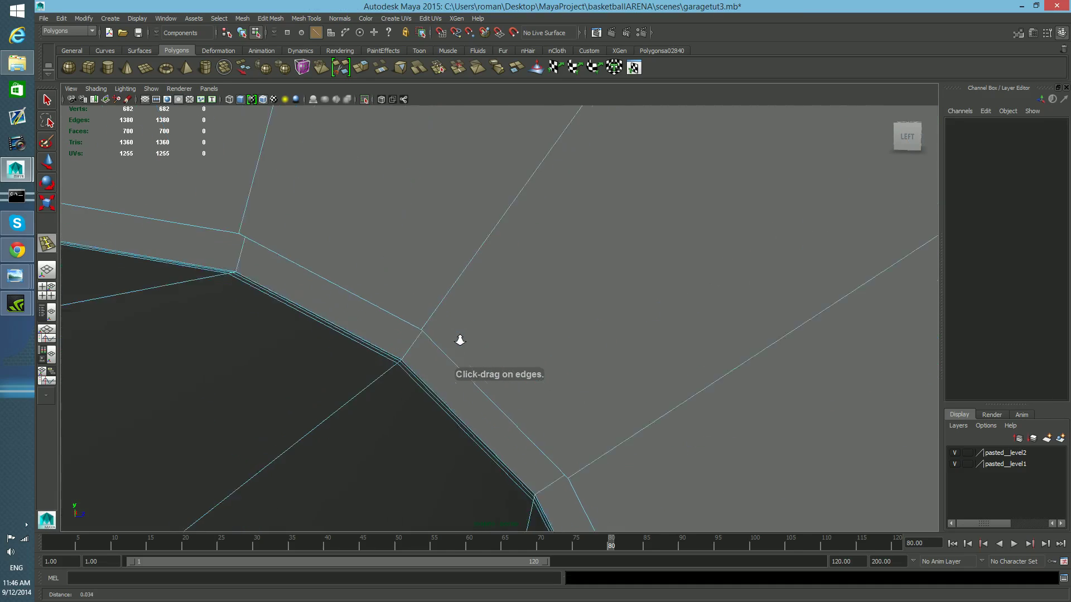
left_click(418, 338)
key("ctrl+z")
left_click(409, 351)
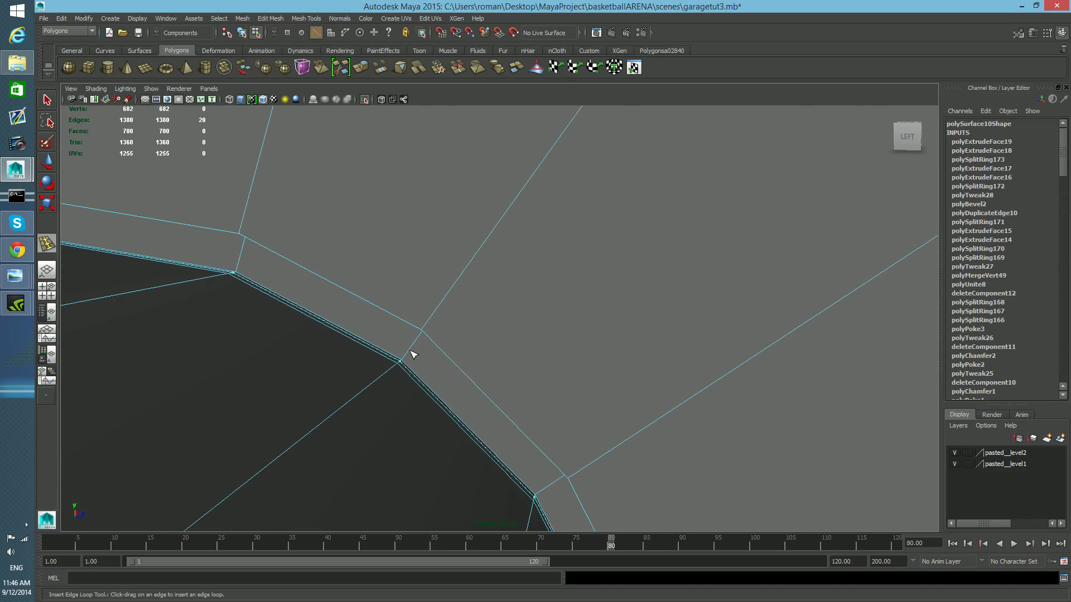
key("ctrl+z")
left_click(413, 346)
key("ctrl+z")
left_click_drag(411, 356, 364, 378, "alt")
key("ctrl+z")
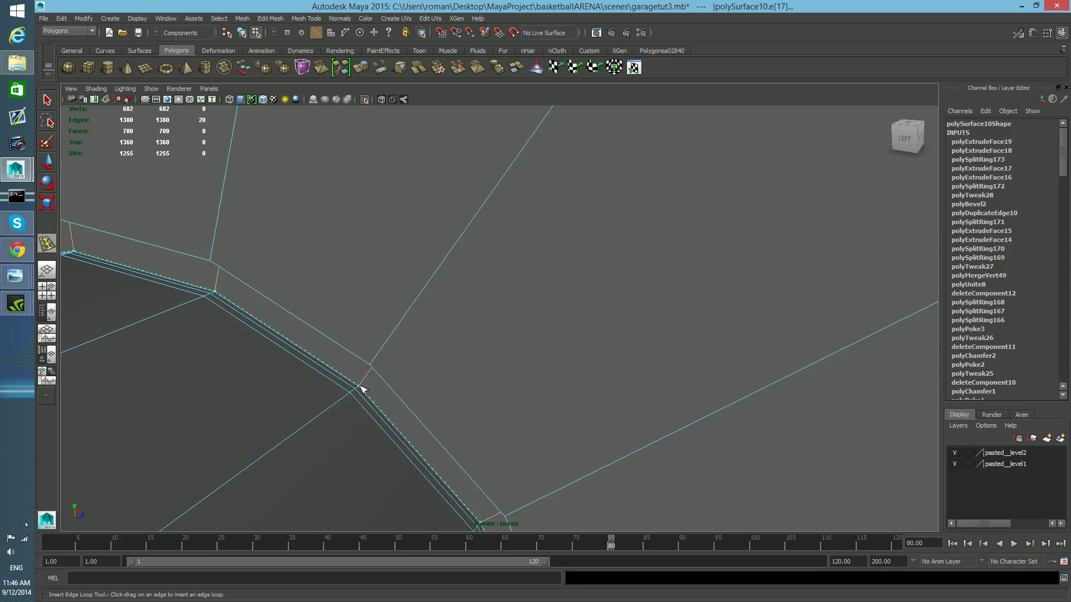
- Insert three edge loops along the extruded step where the pin meets the head
left_click_drag(362, 388, 365, 378)
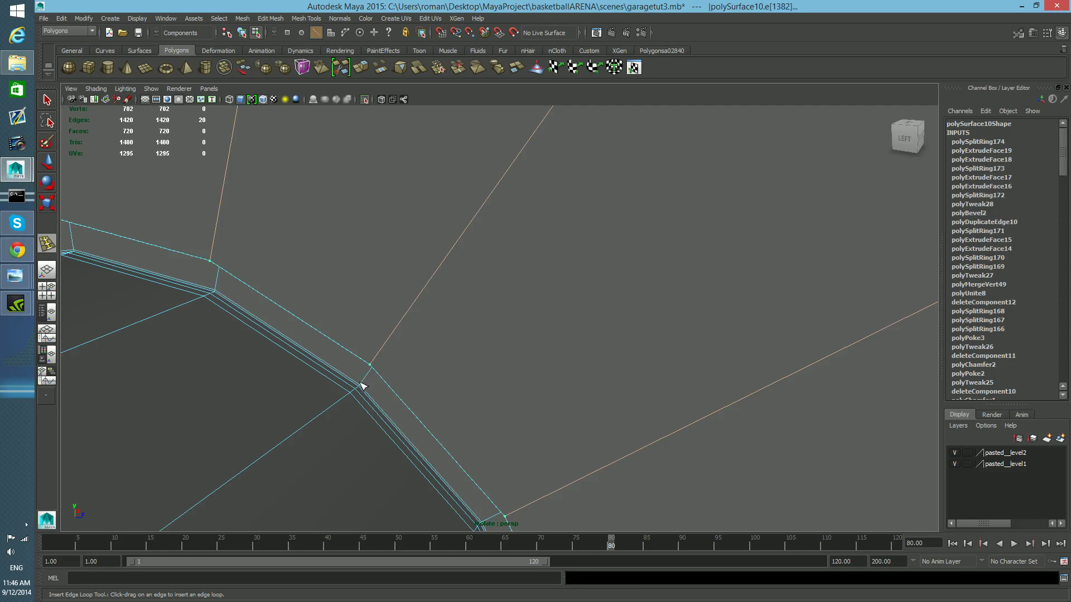
mouse_move(378, 370)
left_mouse_down()
mouse_move(375, 381)
mouse_move(396, 371)
left_mouse_up()
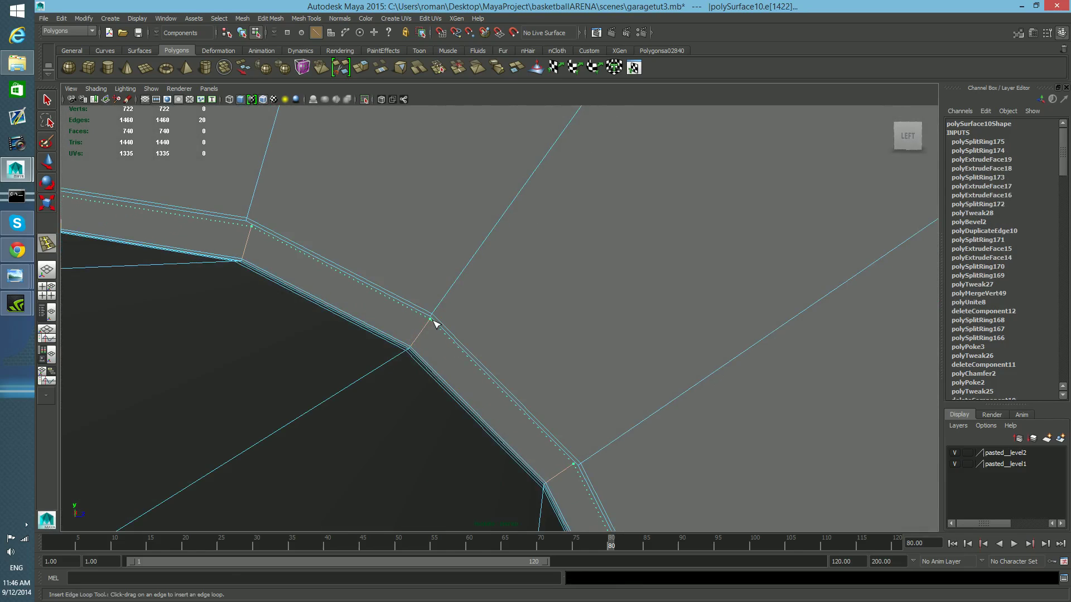
left_click_drag(435, 323, 312, 306)
key("3")
key("1")
- Inspect the thin edge loops at the head's base up close
scroll(359, 296, "up", 8)
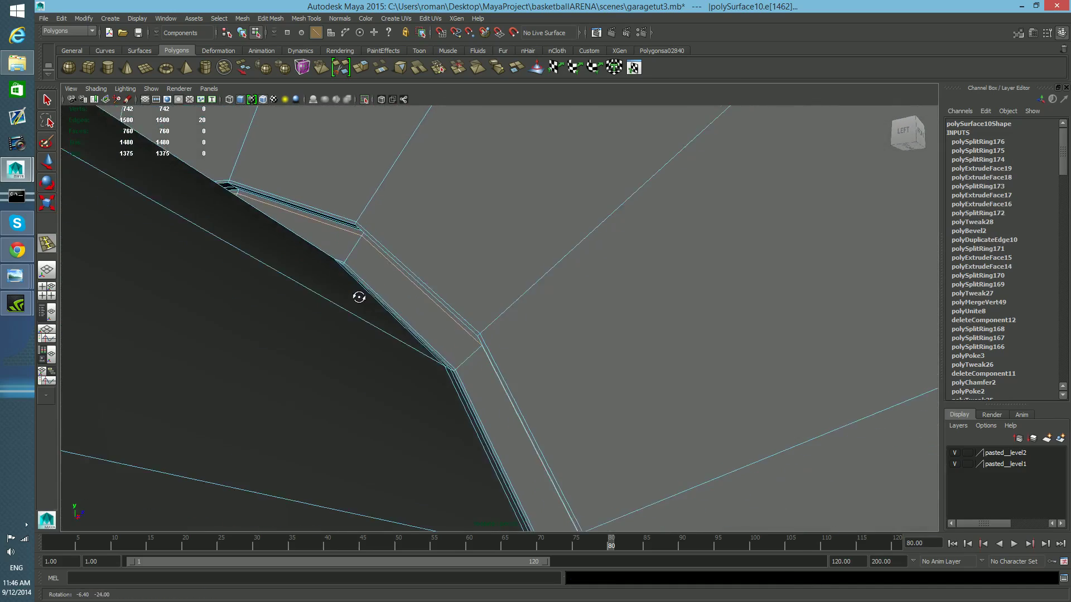
mouse_move(425, 288)
middle_mouse_down("alt")
mouse_move(426, 271)
mouse_move(427, 288)
middle_mouse_up("alt")
middle_click_drag(572, 223, 566, 212, "alt")
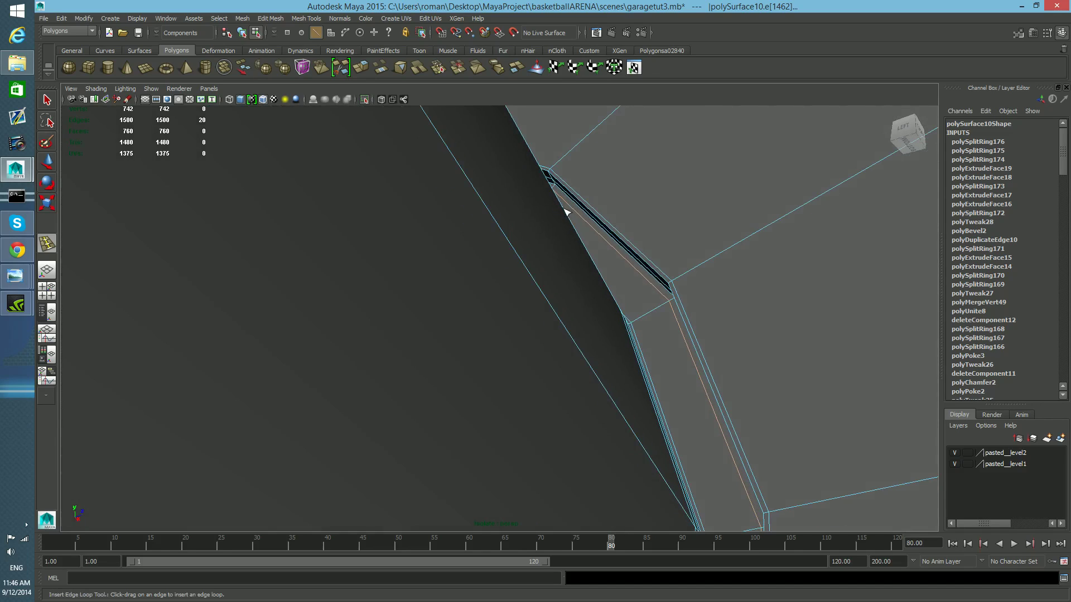
left_click(628, 251)
key("q")
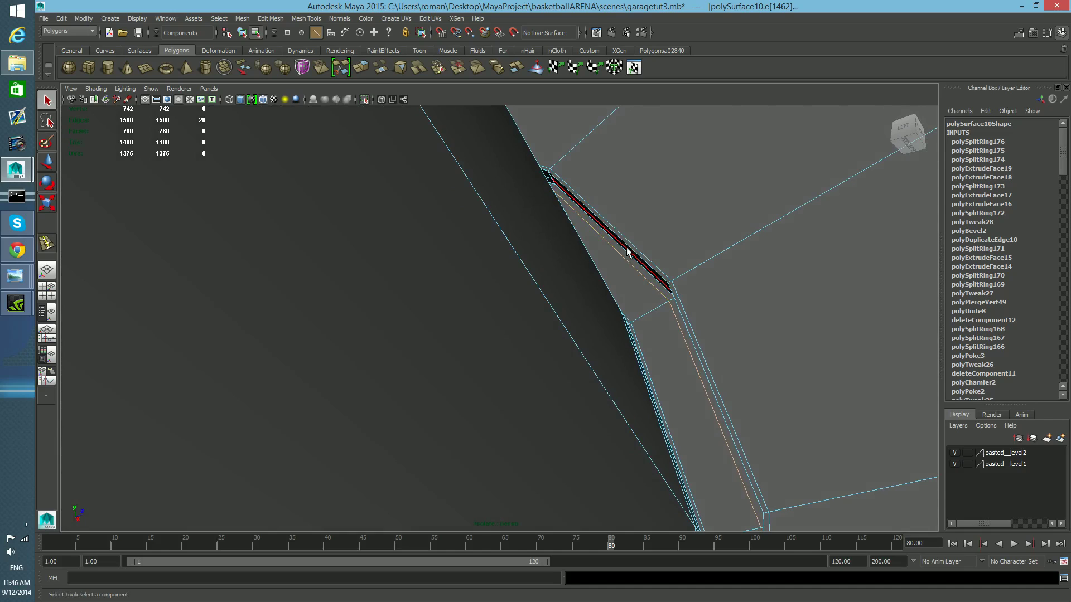
right_click_drag(628, 253, 613, 328, "shift")
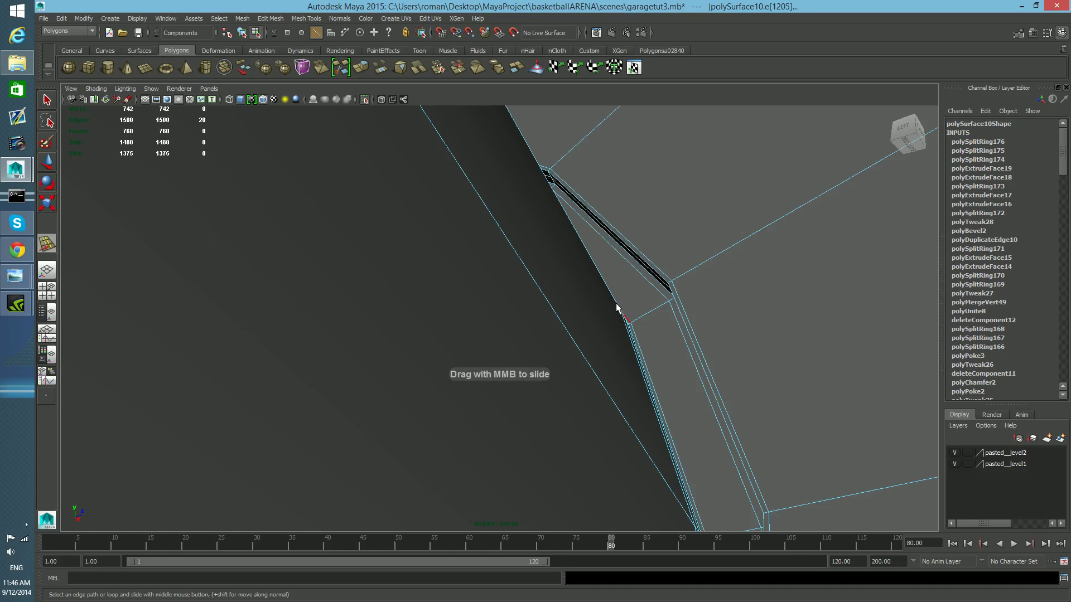
left_click(646, 292)
key("3")
key("1")
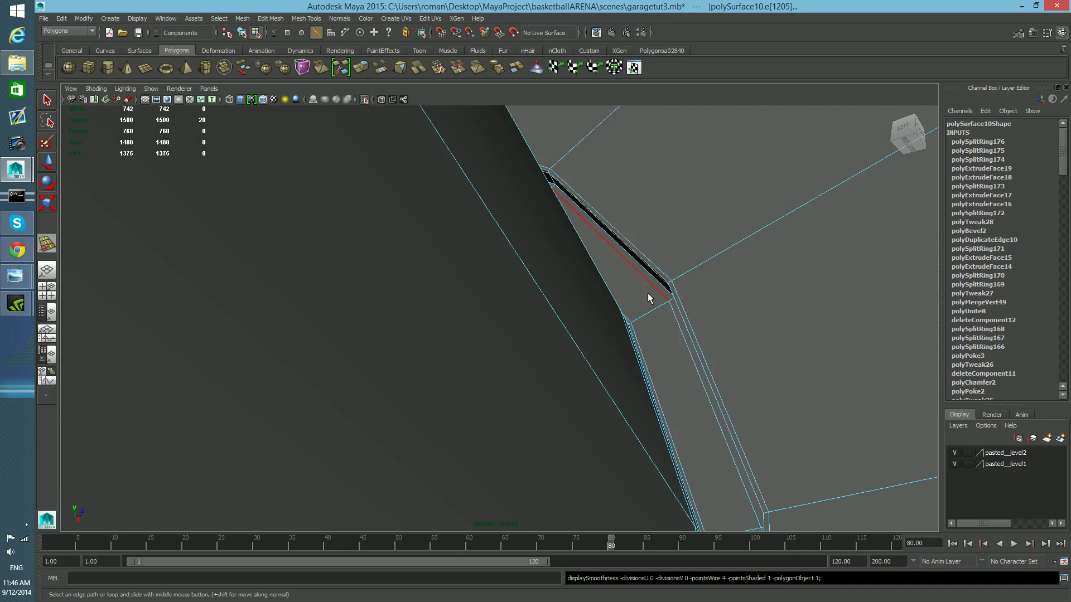
key("F8")
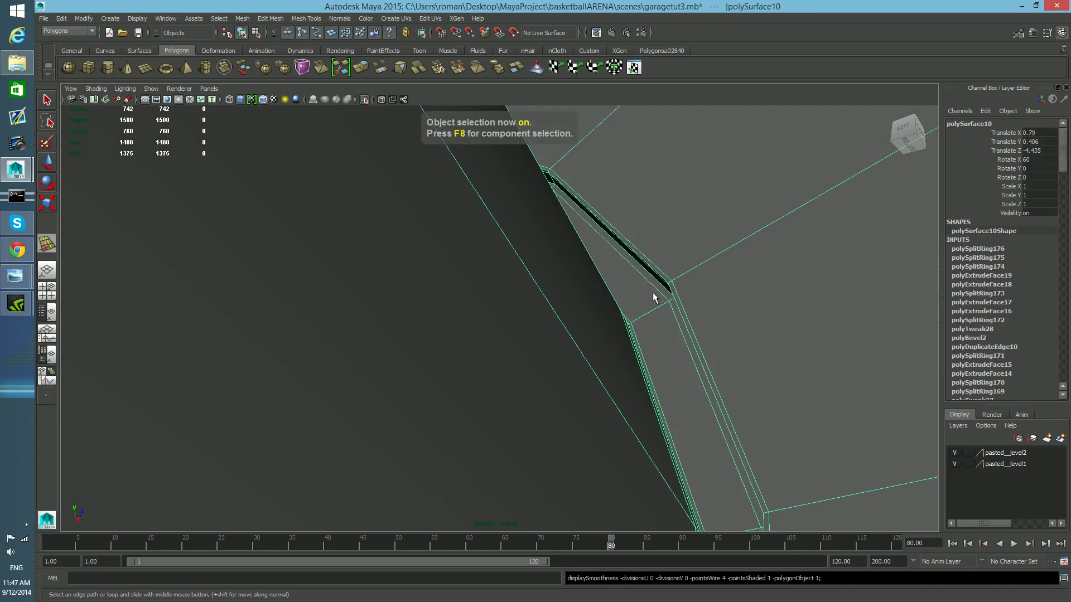
right_click_drag(648, 287, 561, 286, "shift")
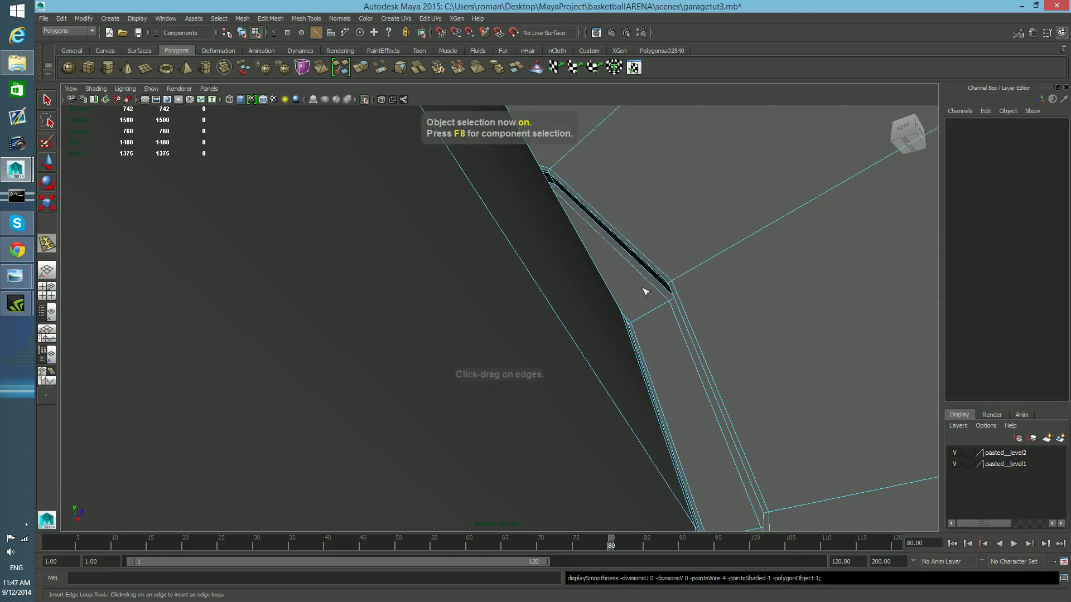
left_click_drag(552, 178, 520, 151)
key("ctrl+z")
key("ctrl+z")
middle_click_drag(557, 192, 587, 181, "alt")
left_click_drag(595, 218, 502, 242, "alt")
right_click_drag(502, 242, 501, 271, "alt")
right_click_drag(524, 392, 505, 412, "alt")
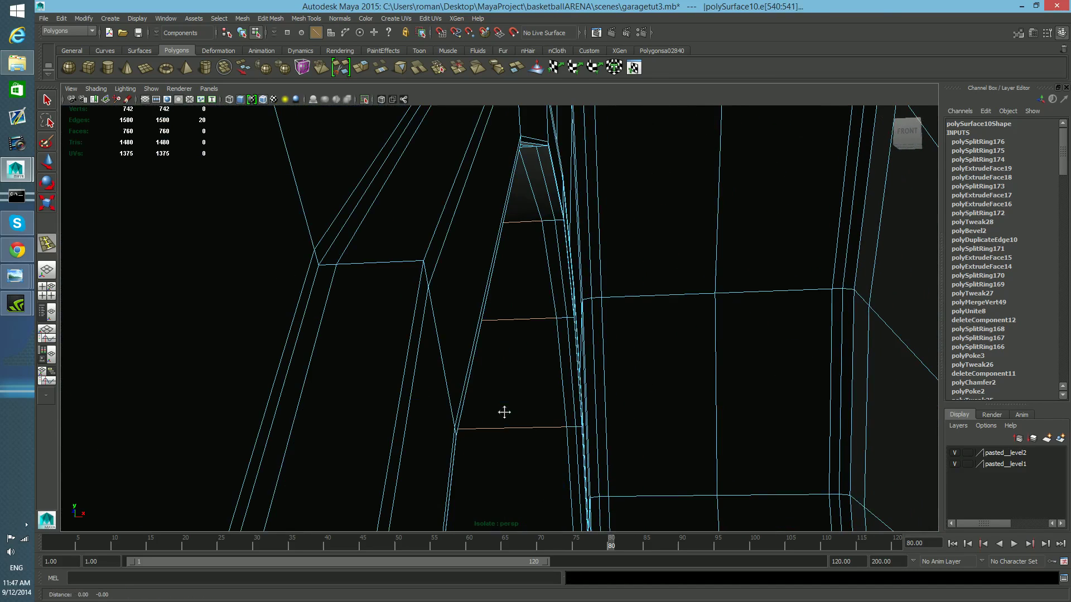
- Insert four edge loops across the faces of the pin head
left_click_drag(418, 268, 428, 286)
left_click_drag(483, 306, 611, 303, "alt")
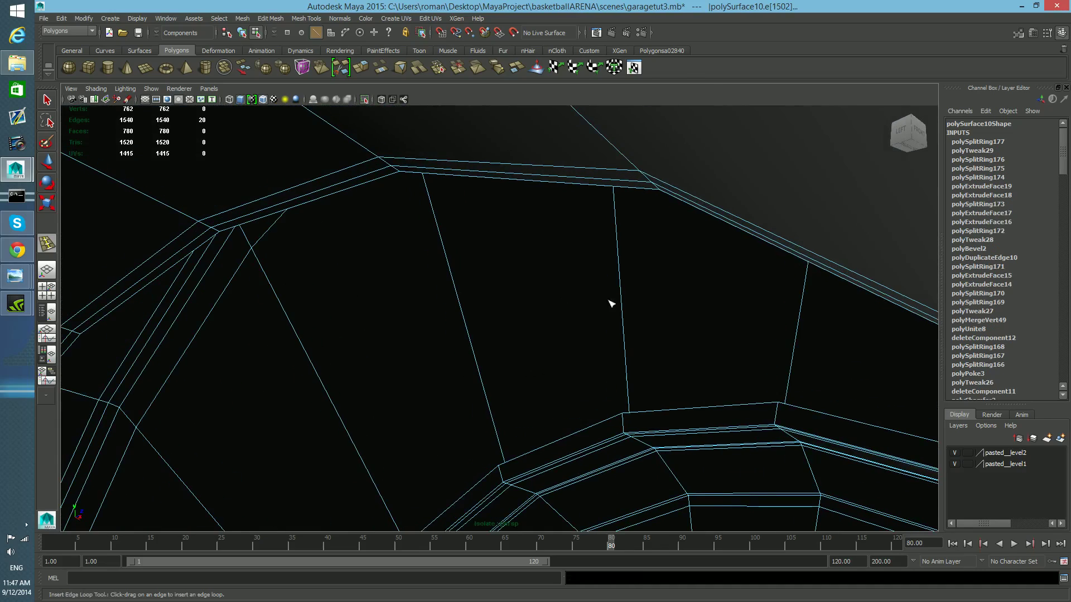
right_click_drag(611, 303, 607, 307, "alt")
right_click_drag(555, 341, 617, 376, "alt")
left_click_drag(617, 375, 649, 340, "alt")
right_click_drag(650, 340, 681, 338, "alt")
middle_click_drag(709, 350, 689, 337, "alt")
left_click_drag(690, 337, 712, 337, "alt")
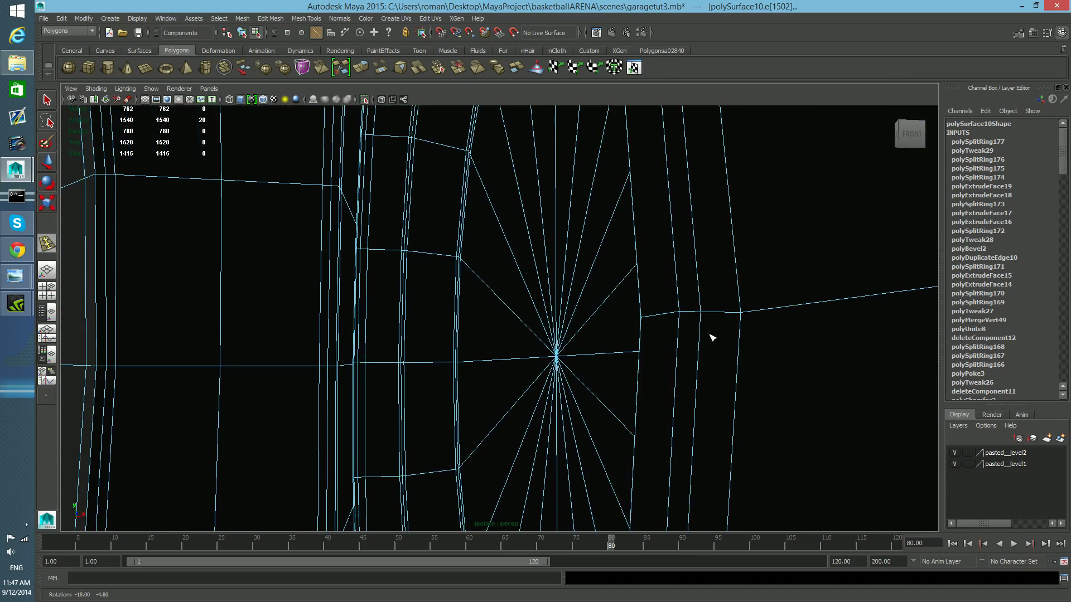
left_click(644, 322)
left_click(678, 317)
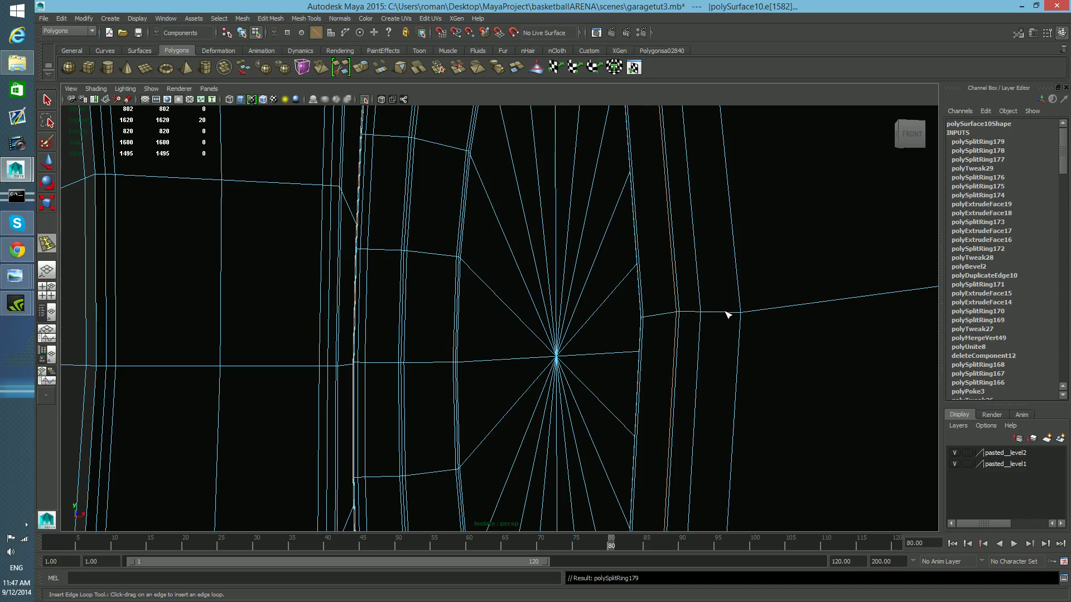
left_click(740, 317)
right_click(718, 307)
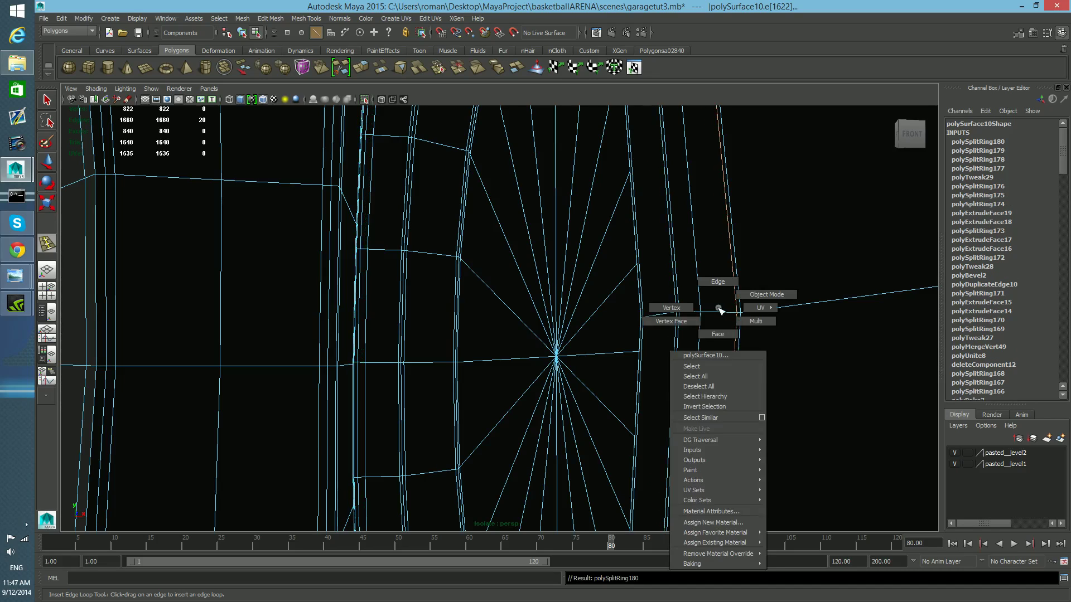
key("2")
key("1")
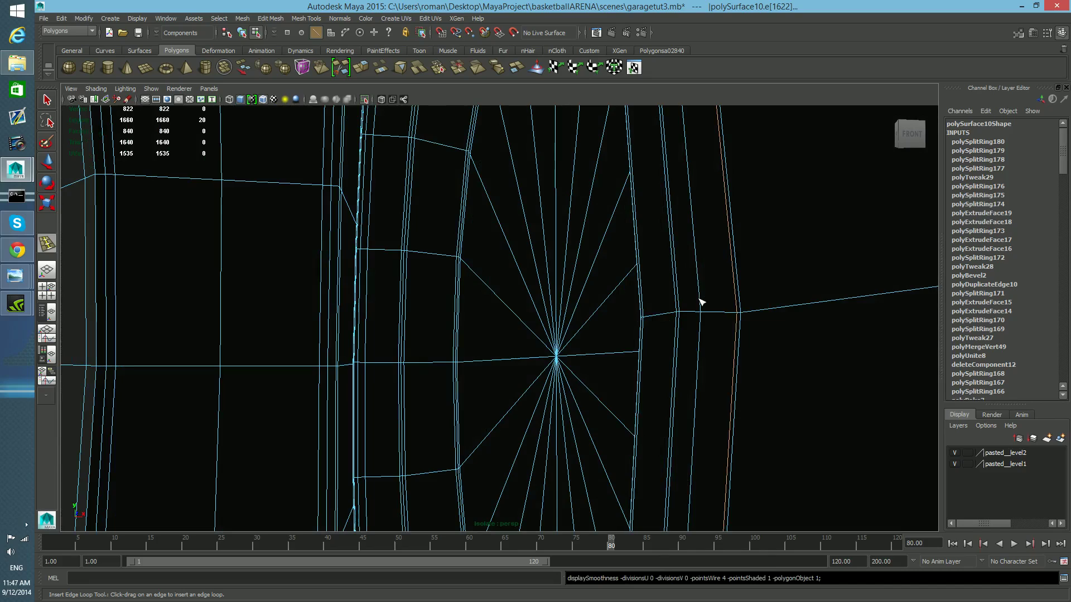
key("q")
right_click_drag(698, 301, 678, 365)
left_click(698, 289)
middle_click_drag(678, 365, 640, 375)
left_click_drag(641, 375, 546, 375, "alt")
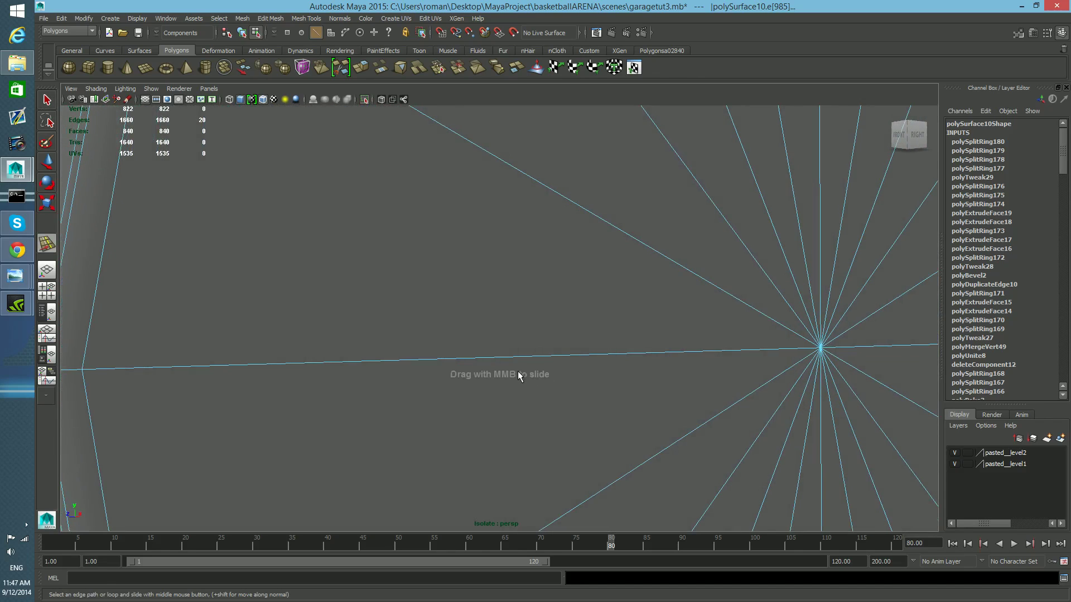
- Inspect the new edge loops on the pin head up close and return to object selection mode
scroll(440, 324, "down", 8)
middle_click_drag(423, 326, 514, 270, "alt")
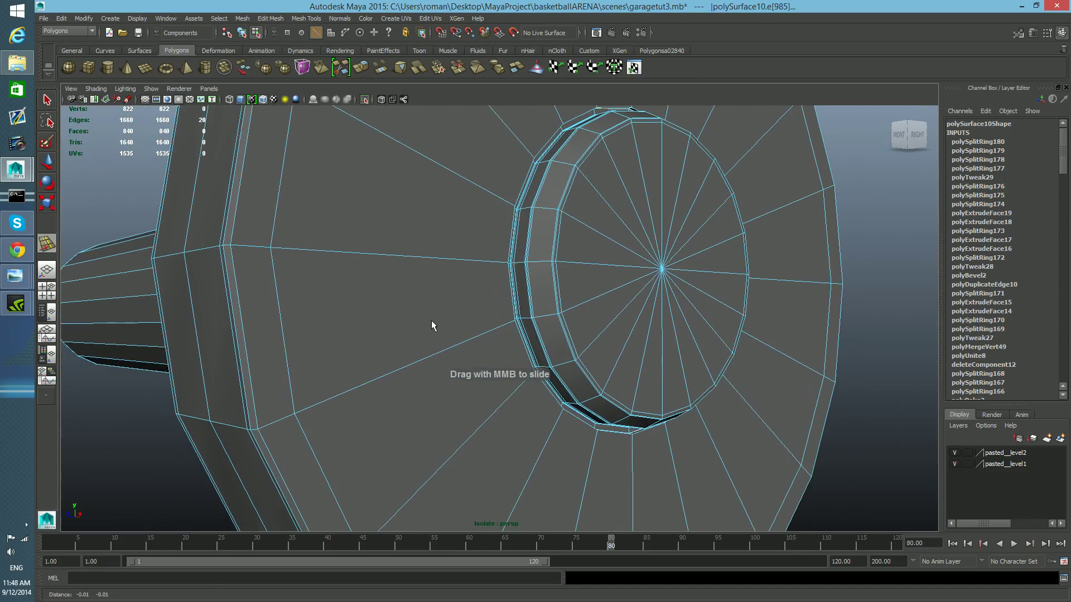
scroll(440, 326, "up", 7)
key("F8")
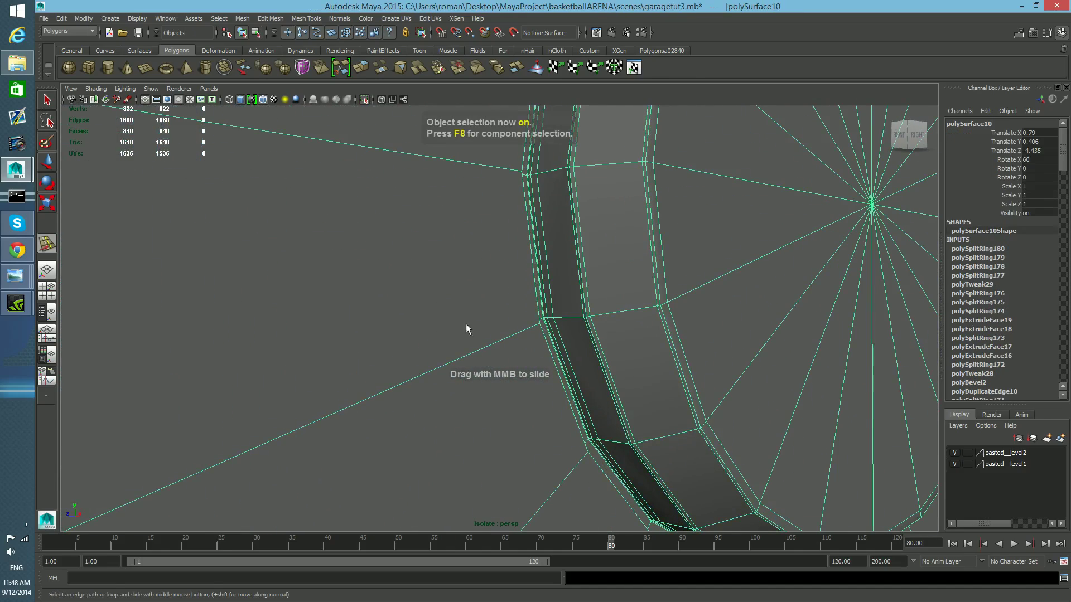
- Preview the pin with smooth mesh display from several angles, then switch back to the regular display
scroll(701, 335, "down", 8)
left_click_drag(680, 302, 762, 330, "alt")
middle_click_drag(411, 262, 556, 309, "alt")
key("3")
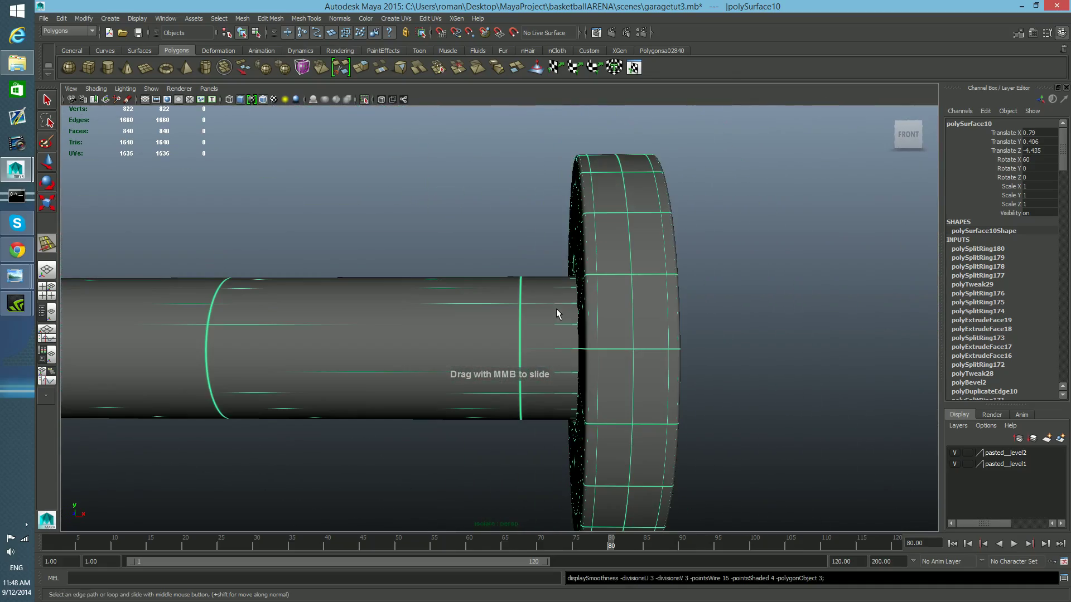
mouse_move(586, 330)
left_mouse_down("alt")
mouse_move(396, 327)
mouse_move(583, 342)
left_mouse_up("alt")
scroll(552, 343, "down", 5)
key("F8")
key("F8")
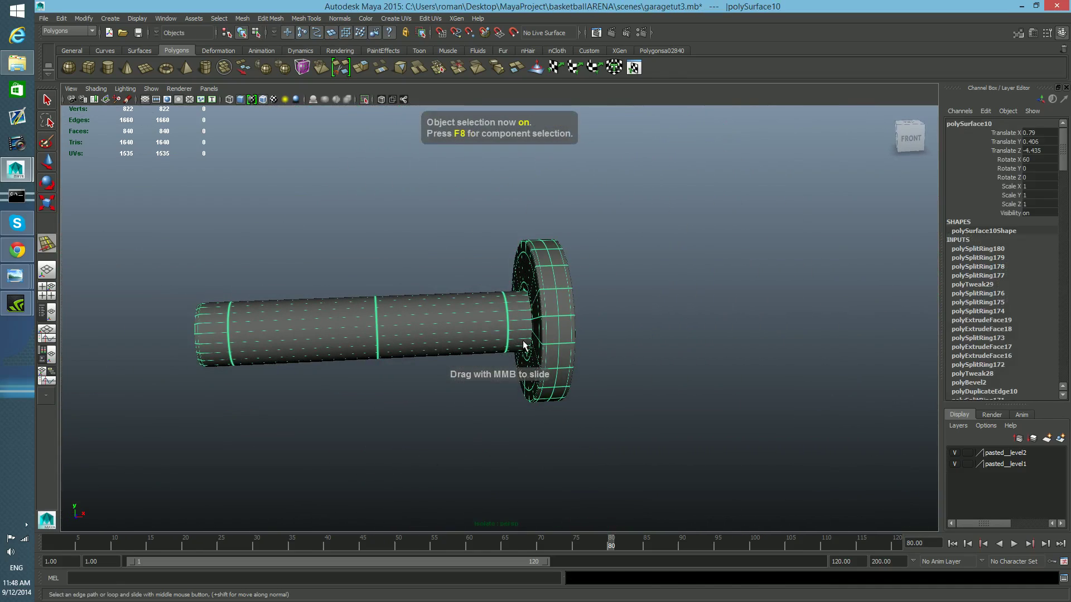
key("1")
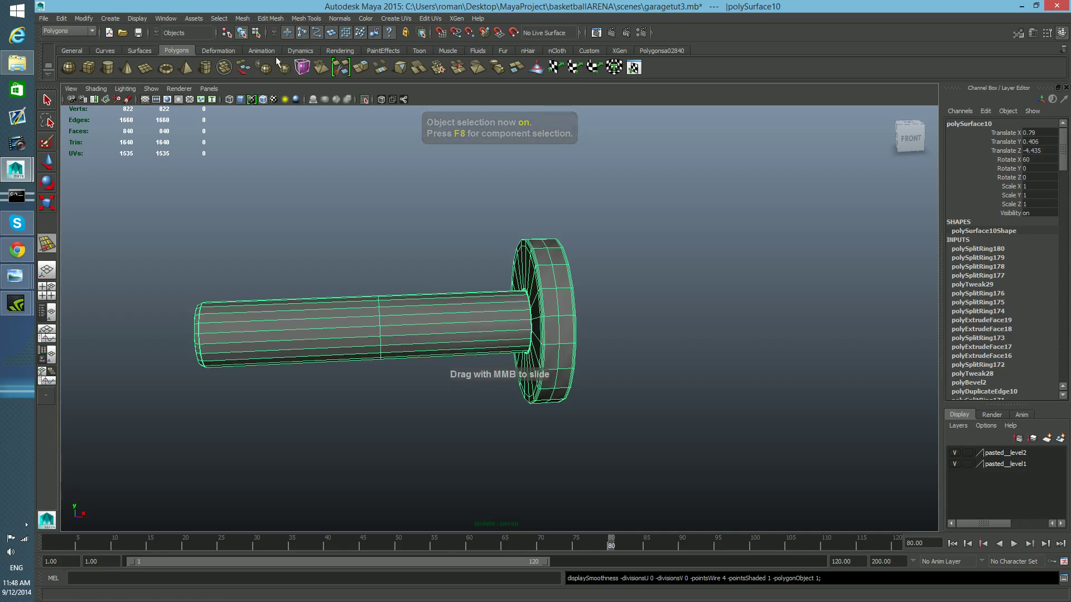
- Leave isolate view to show the whole hinge assembly, select the pin and preview it smoothed in place
left_click(365, 100)
left_click_drag(473, 230, 571, 328, "alt")
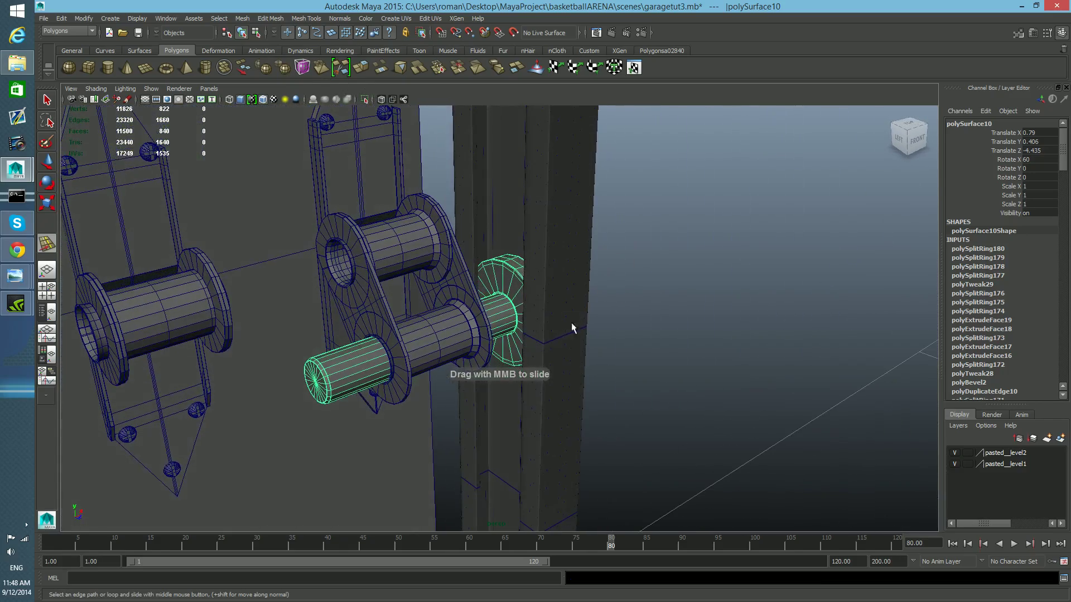
left_click(516, 298)
left_click(367, 362)
key("3")
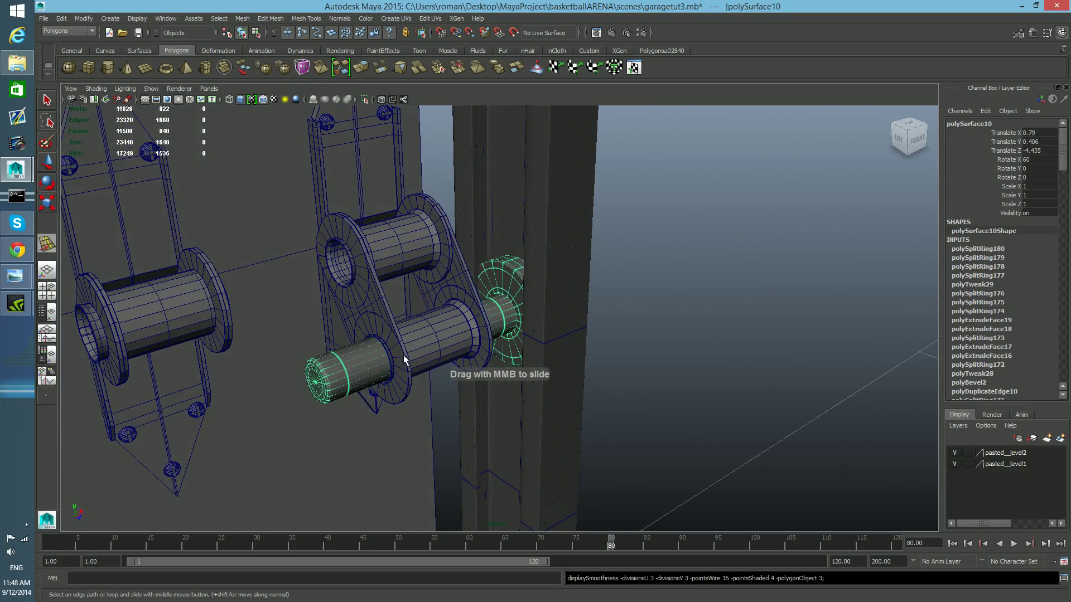
- Look over the pin and hinge in place on the garage door from several angles and distances
left_click(657, 367)
scroll(657, 367, "down", 4)
left_click_drag(658, 367, 520, 321, "alt")
left_click_drag(399, 322, 393, 331, "alt")
middle_click_drag(392, 332, 415, 372, "alt")
left_click_drag(530, 360, 559, 367, "alt")
right_click_drag(628, 362, 393, 350, "alt")
middle_click_drag(420, 354, 440, 418, "alt")
right_click_drag(452, 411, 302, 388, "alt")
right_click_drag(479, 349, 379, 342, "alt")
middle_click_drag(528, 353, 526, 371, "alt")
left_click_drag(526, 371, 473, 363, "alt")
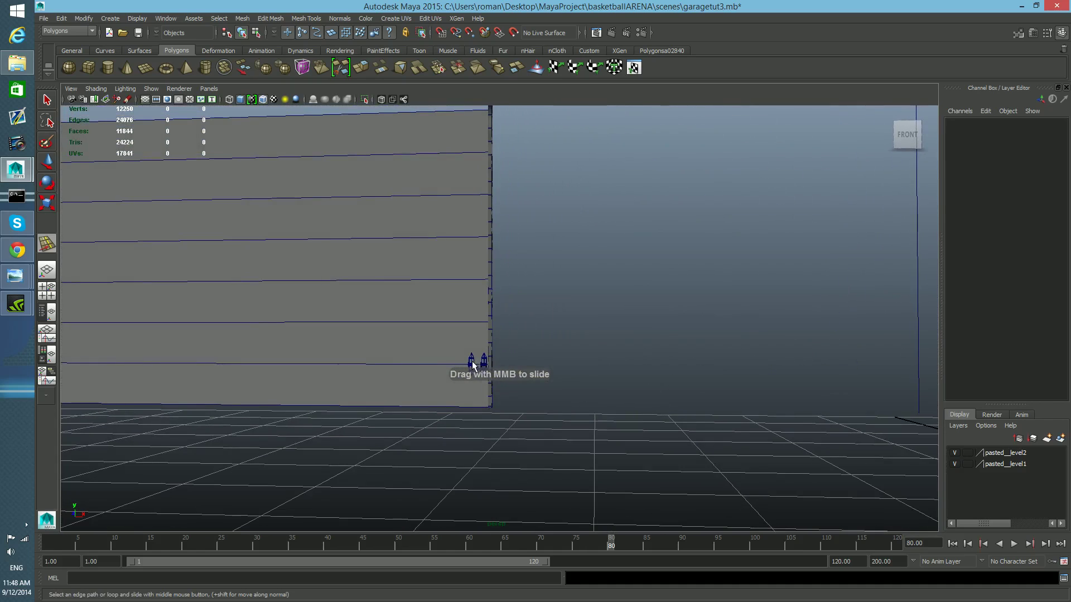
middle_click_drag(450, 324, 548, 327, "alt")
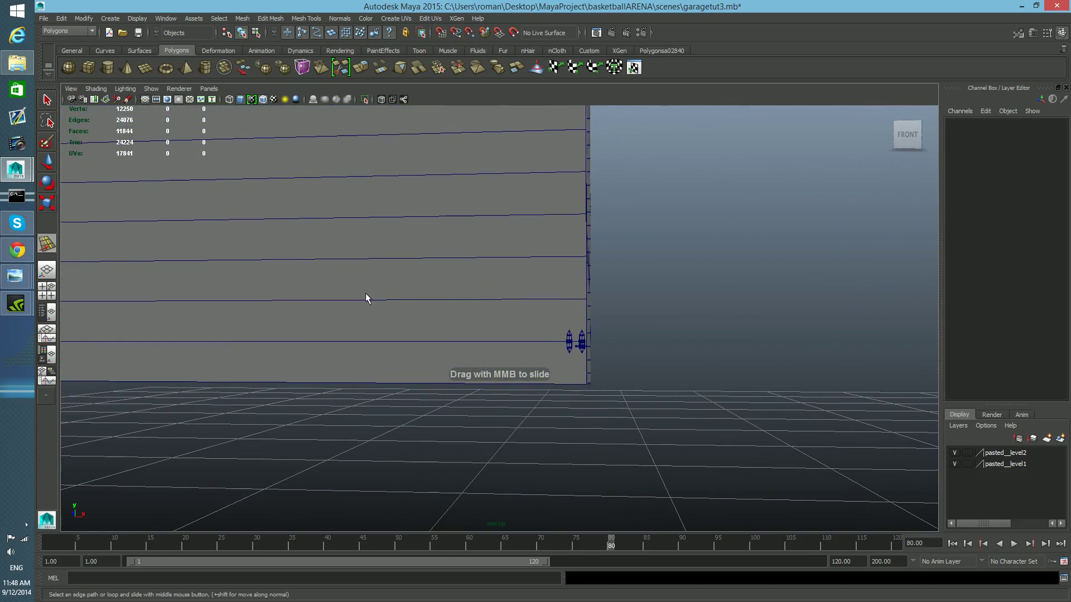
middle_click_drag(440, 252, 523, 324, "alt")
right_click_drag(523, 324, 447, 294, "alt")
left_click_drag(446, 294, 463, 298, "alt")
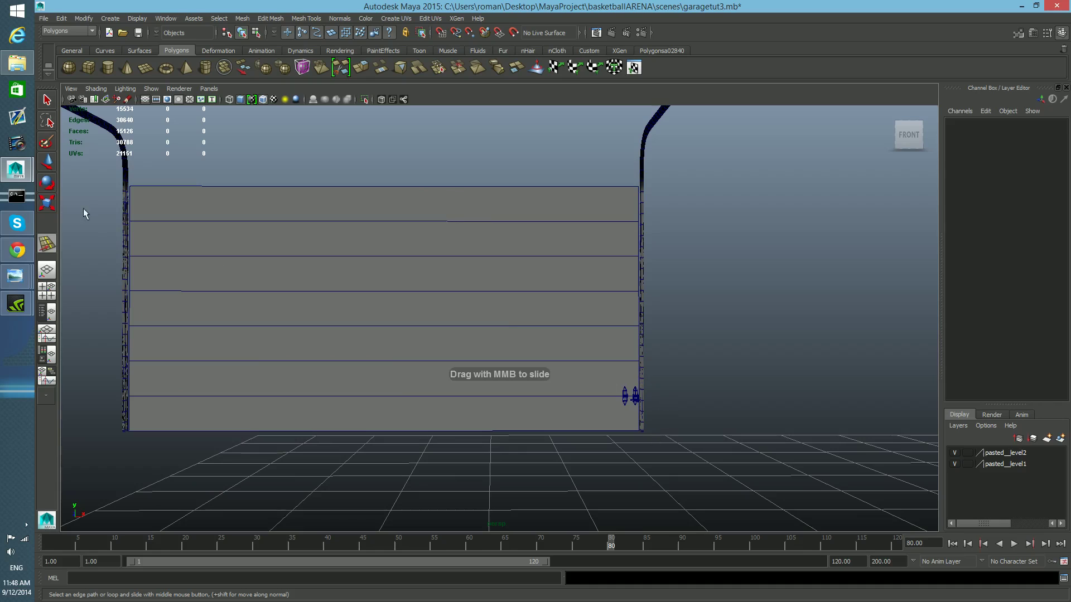
left_click_drag(585, 367, 543, 349, "alt")
right_click_drag(542, 349, 813, 402, "alt")
middle_click_drag(813, 402, 634, 397, "alt")
right_click_drag(630, 396, 516, 392, "alt")
middle_click_drag(516, 393, 530, 426, "alt")
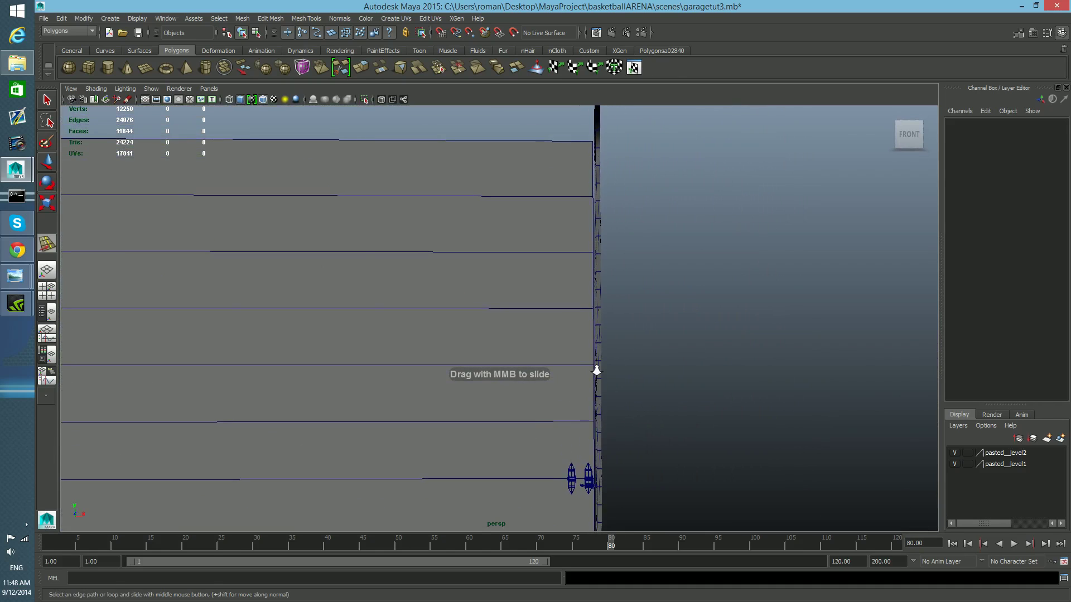
right_click_drag(597, 369, 533, 376, "alt")
middle_click_drag(545, 316, 694, 330, "alt")
right_click_drag(694, 330, 680, 328, "alt")
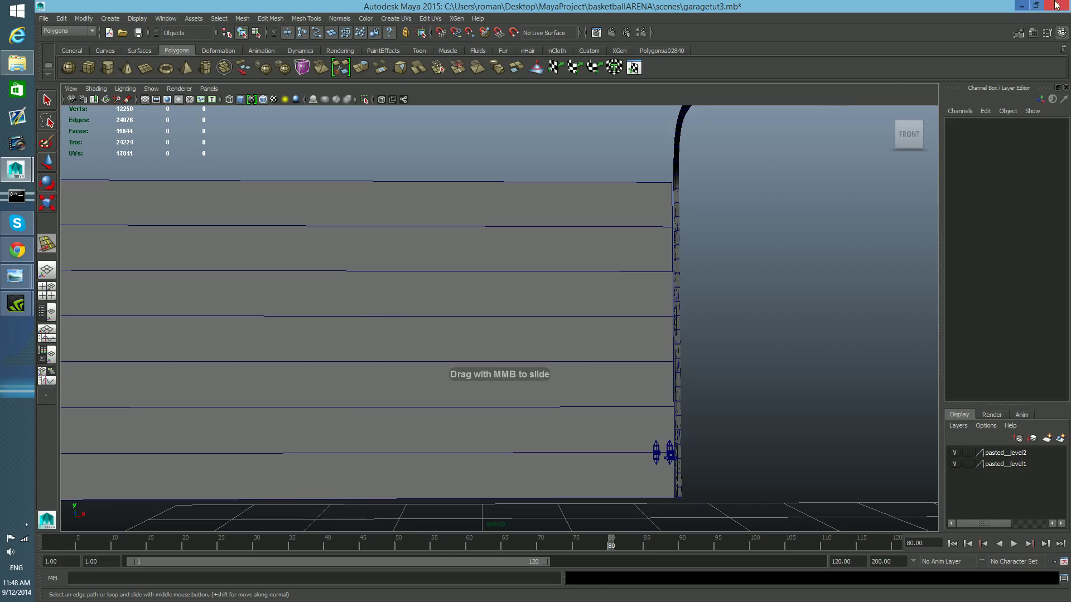